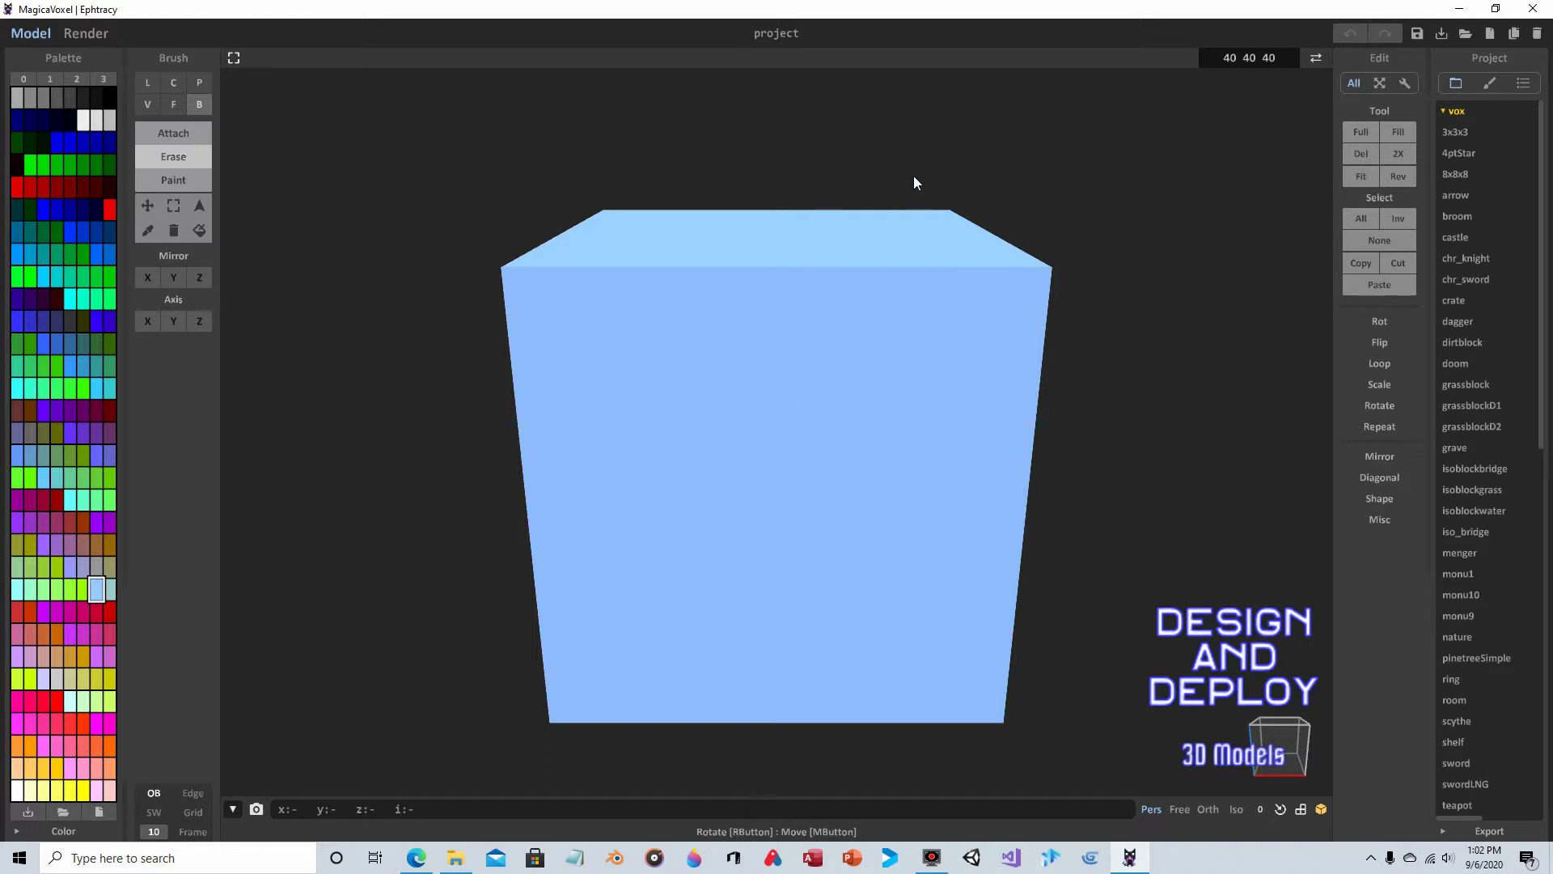
- Delete the default cube, leaving an empty 40×40×40 volume
{"action": "right_click_drag", "start_coordinate": [914, 176], "coordinate": [919, 196]}
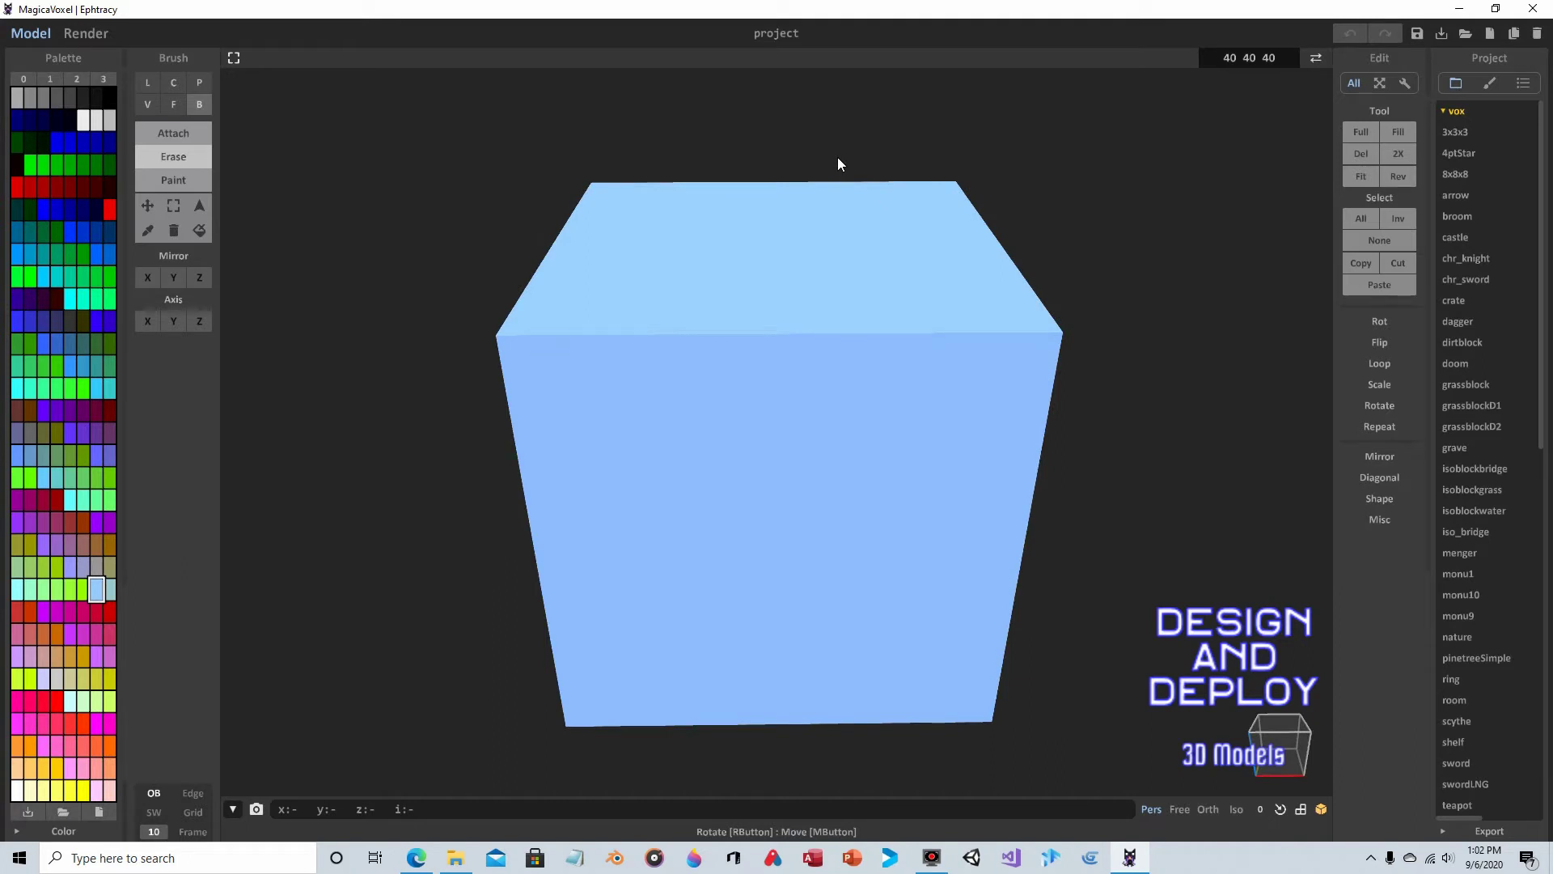
{"action": "key", "text": "ctrl+a"}
{"action": "key", "text": "Delete"}
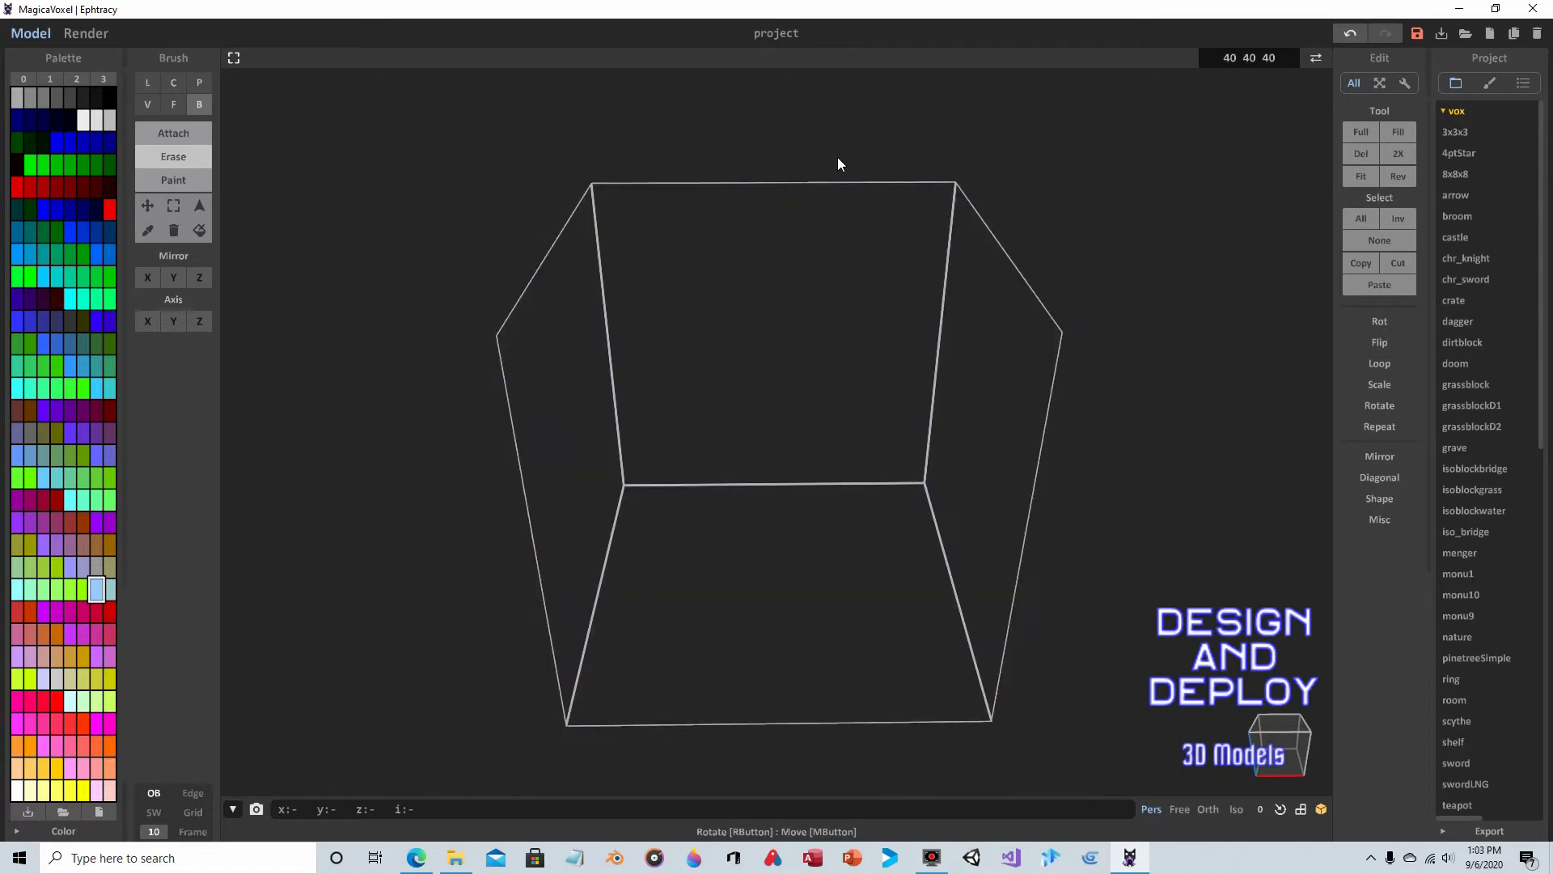
{"action": "right_click_drag", "start_coordinate": [945, 225], "coordinate": [904, 296]}
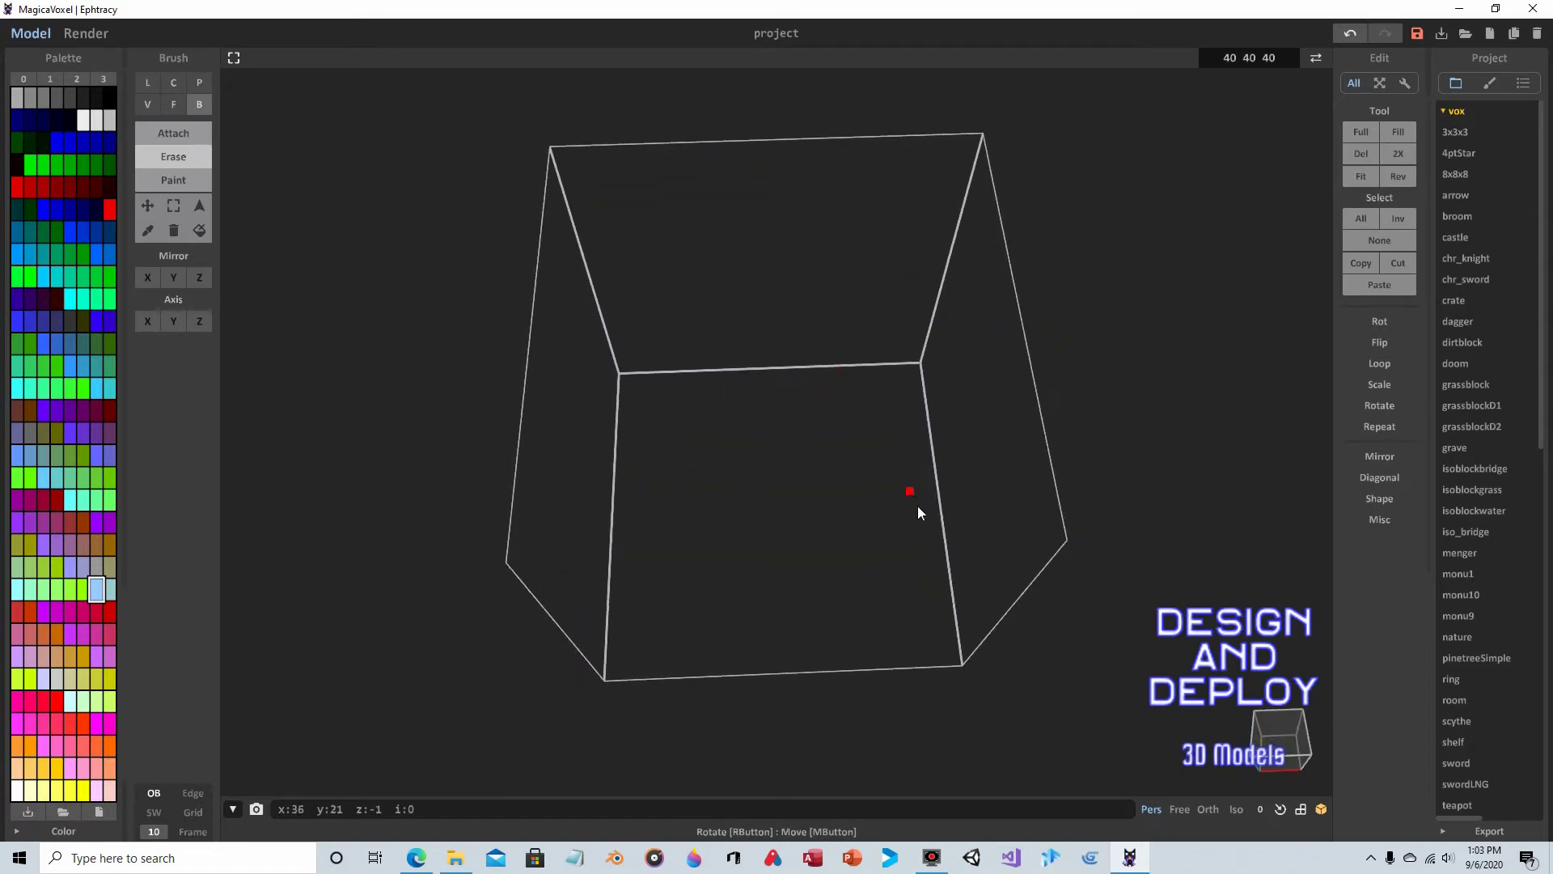
{"action": "mouse_move", "coordinate": [725, 343]}
{"action": "right_mouse_down"}
{"action": "mouse_move", "coordinate": [747, 296]}
{"action": "mouse_move", "coordinate": [745, 329]}
{"action": "right_mouse_up"}
- Set up the circle brush in Attach mode with light grey selected
{"action": "left_click", "coordinate": [172, 81]}
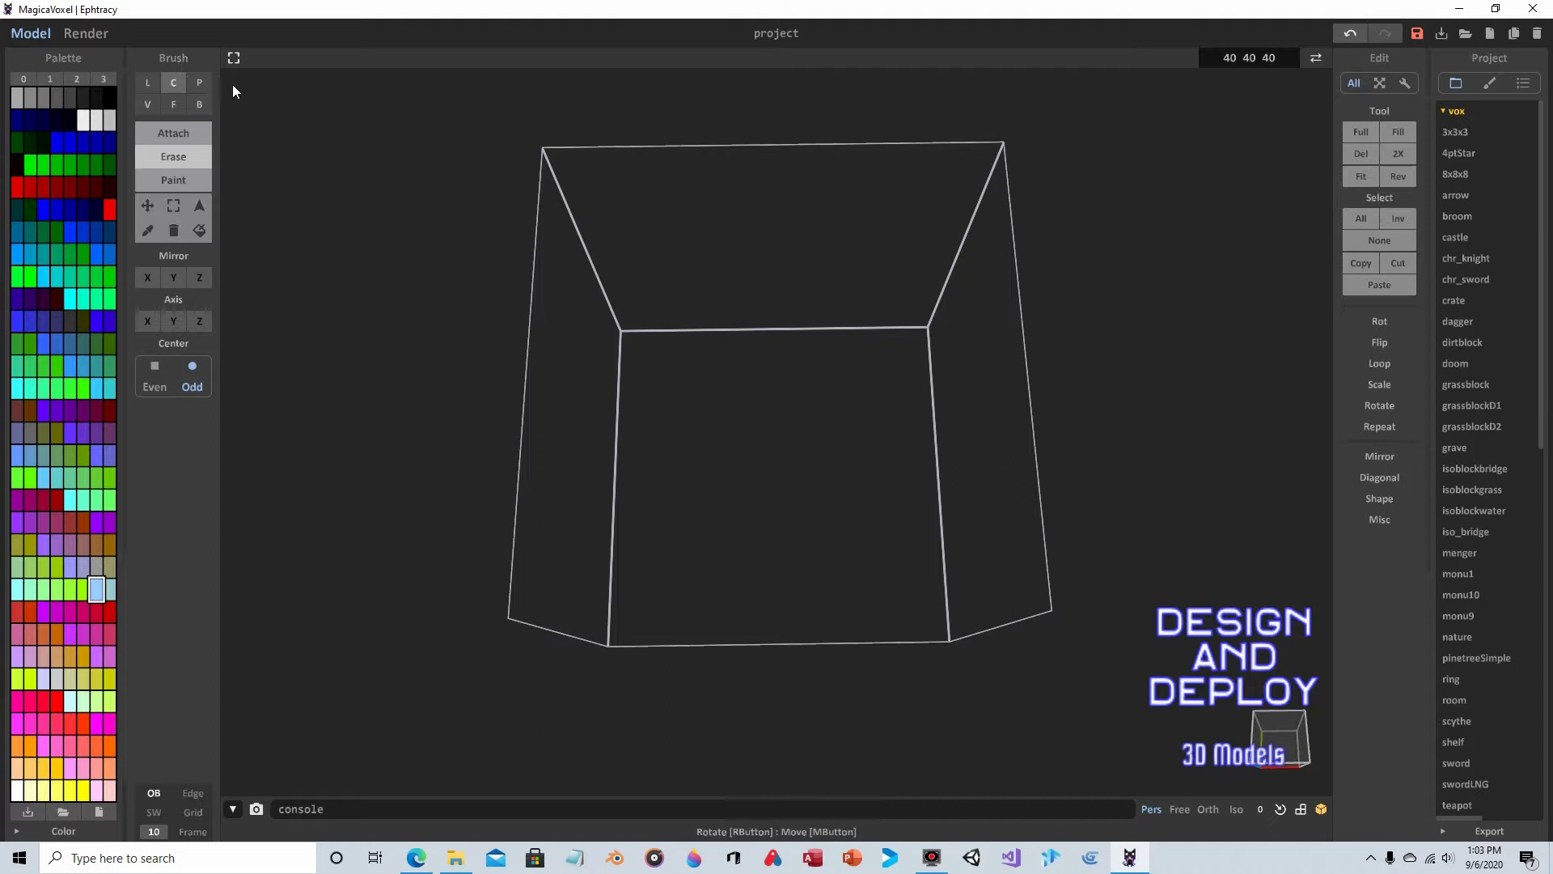
{"action": "left_click", "coordinate": [173, 134]}
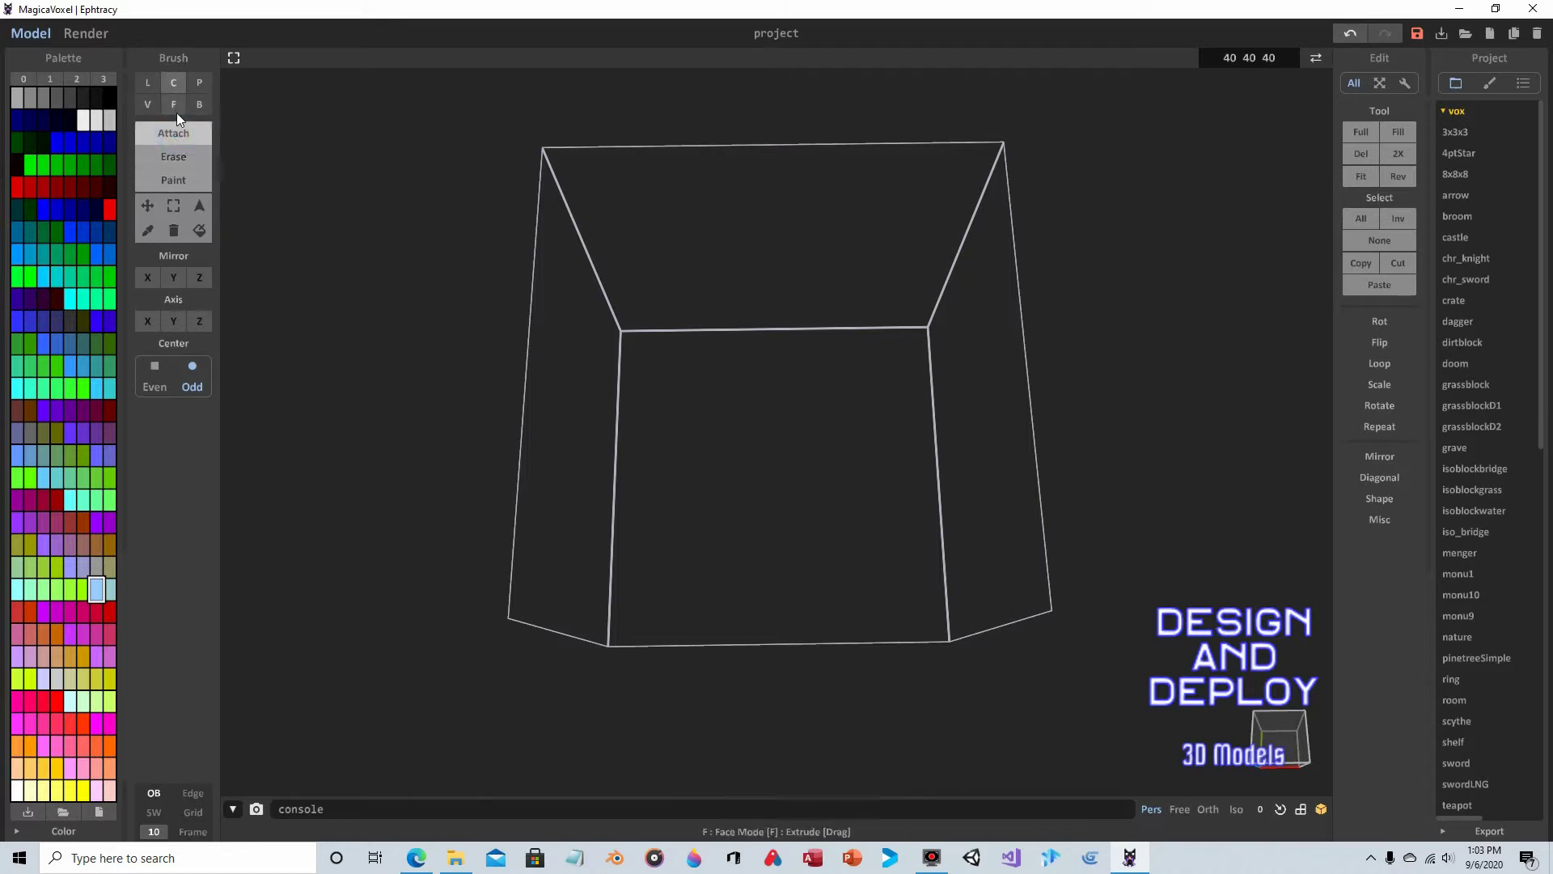
{"action": "left_click", "coordinate": [109, 122]}
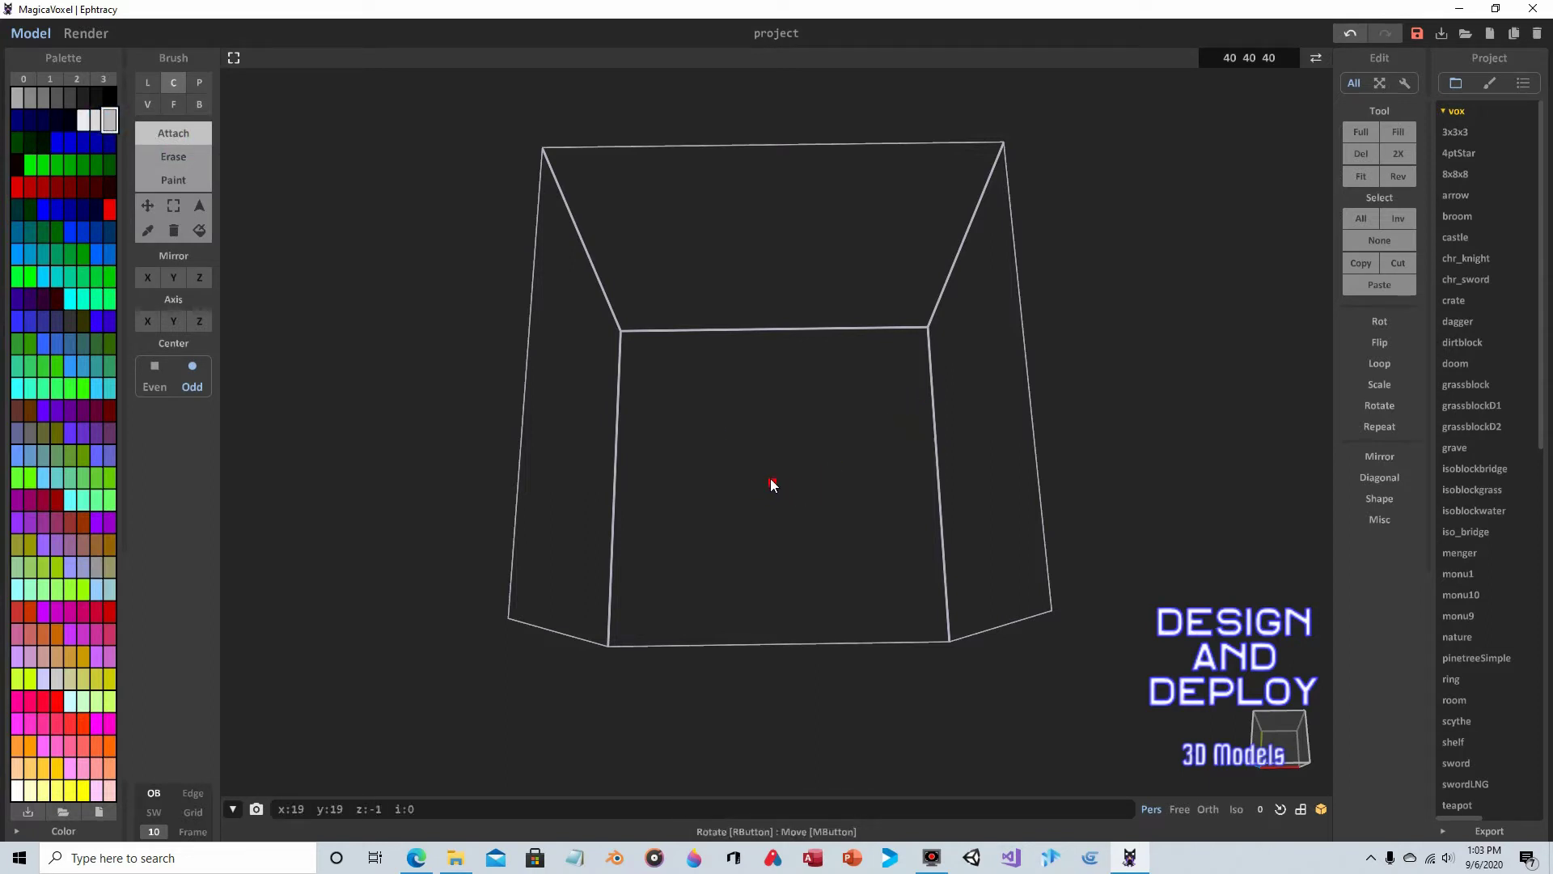
- Draw a radius-20 light grey disc, then erase its centre and lower half into an arch
{"action": "left_click_drag", "start_coordinate": [770, 479], "coordinate": [783, 347]}
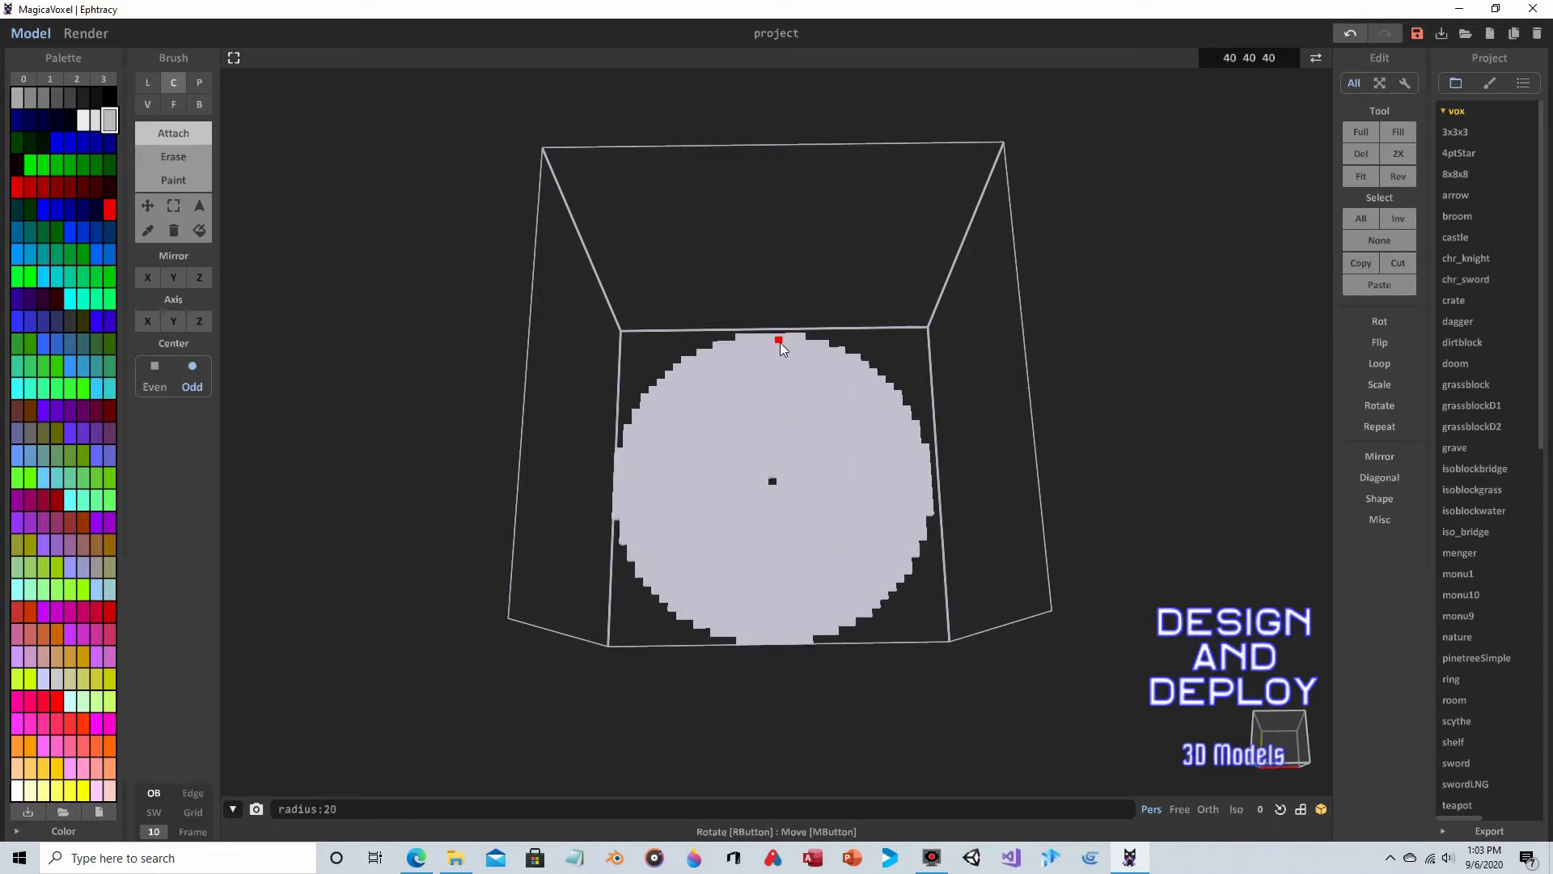
{"action": "right_click_drag", "start_coordinate": [834, 373], "coordinate": [844, 416]}
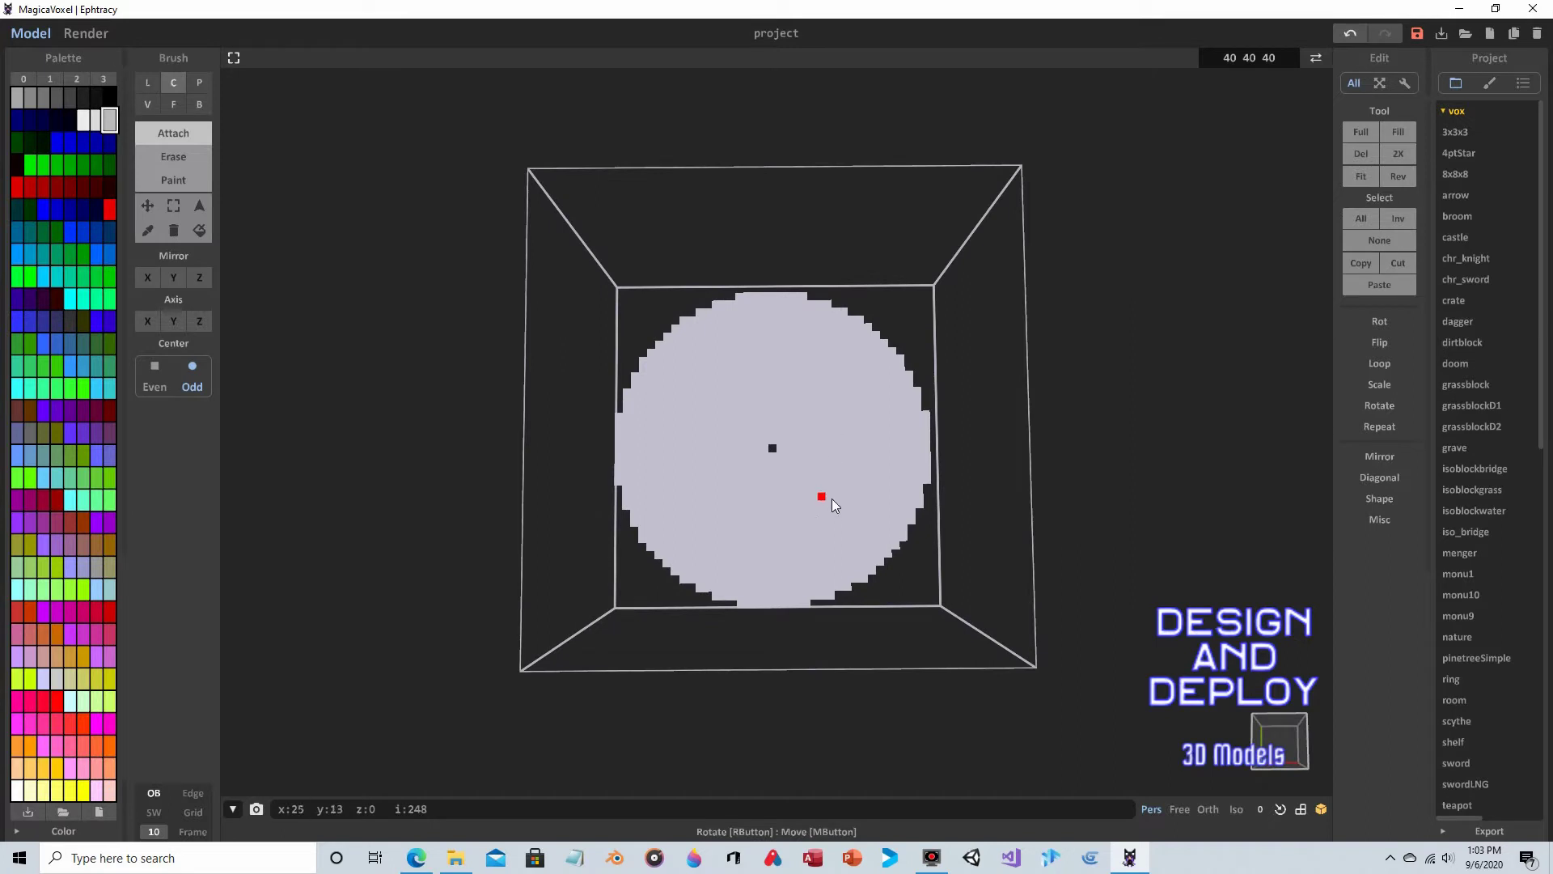
{"action": "left_click", "coordinate": [156, 157]}
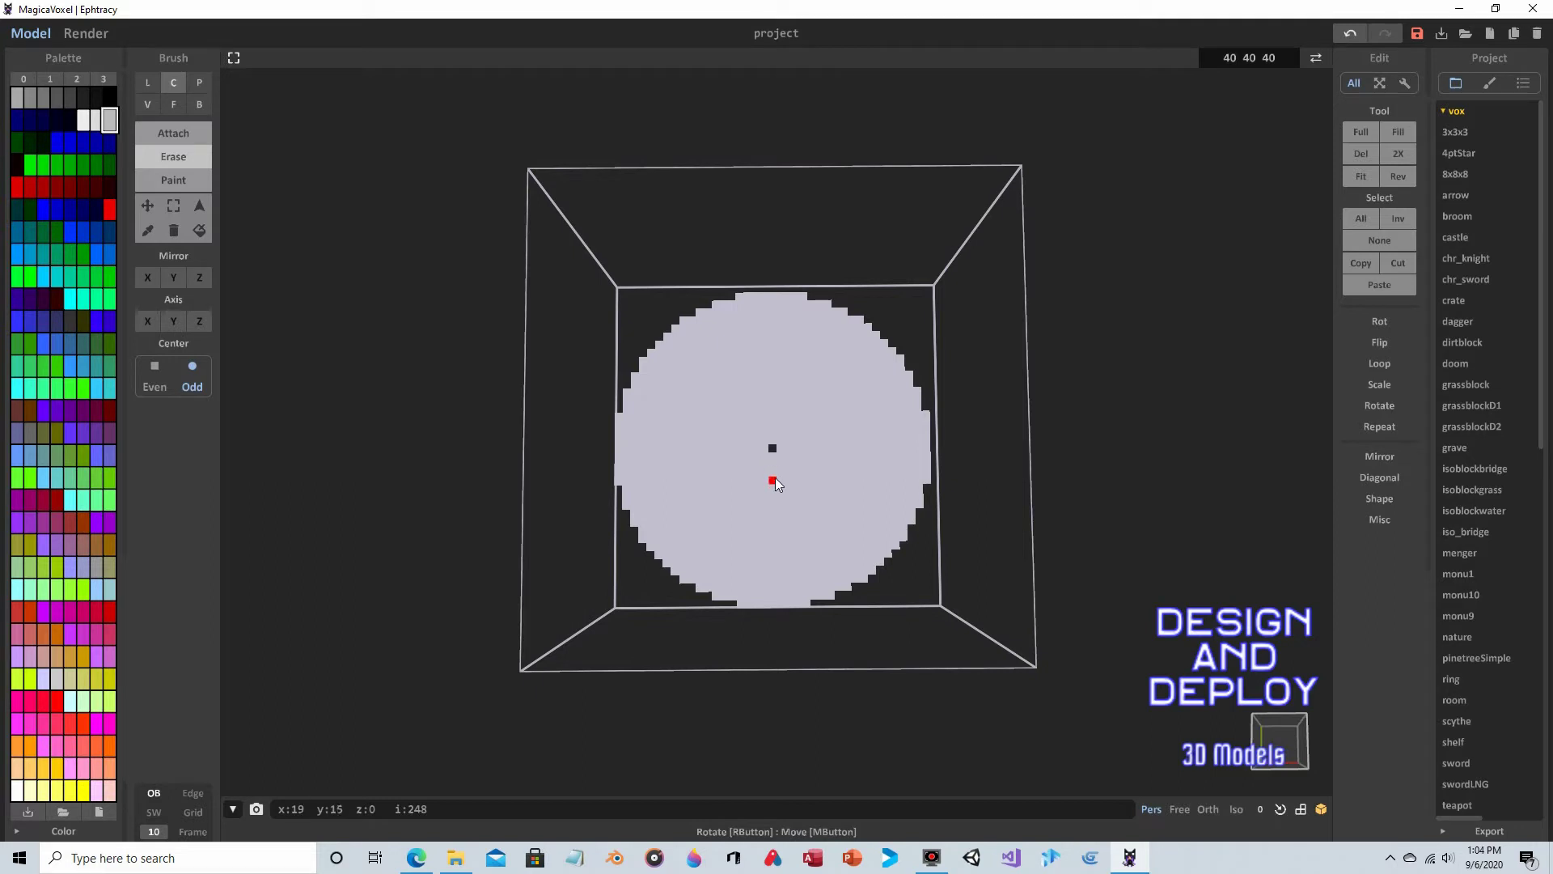
{"action": "left_click_drag", "start_coordinate": [775, 477], "coordinate": [766, 341]}
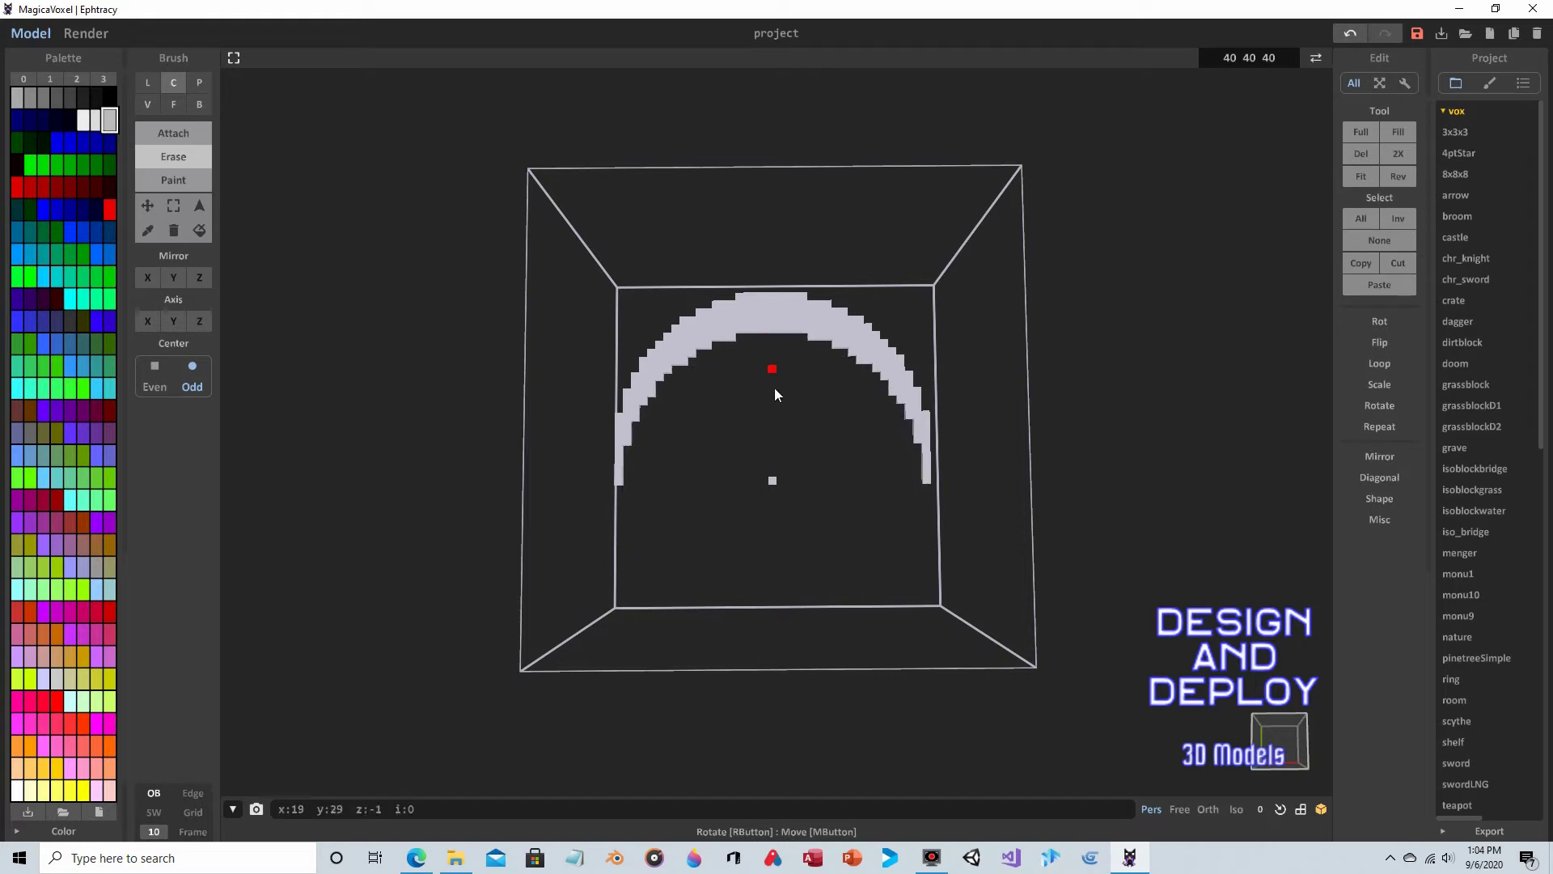
- Extrude the grey arch's flat face four layers thicker with the face brush
{"action": "left_click", "coordinate": [148, 105]}
{"action": "right_click_drag", "start_coordinate": [771, 473], "coordinate": [698, 553]}
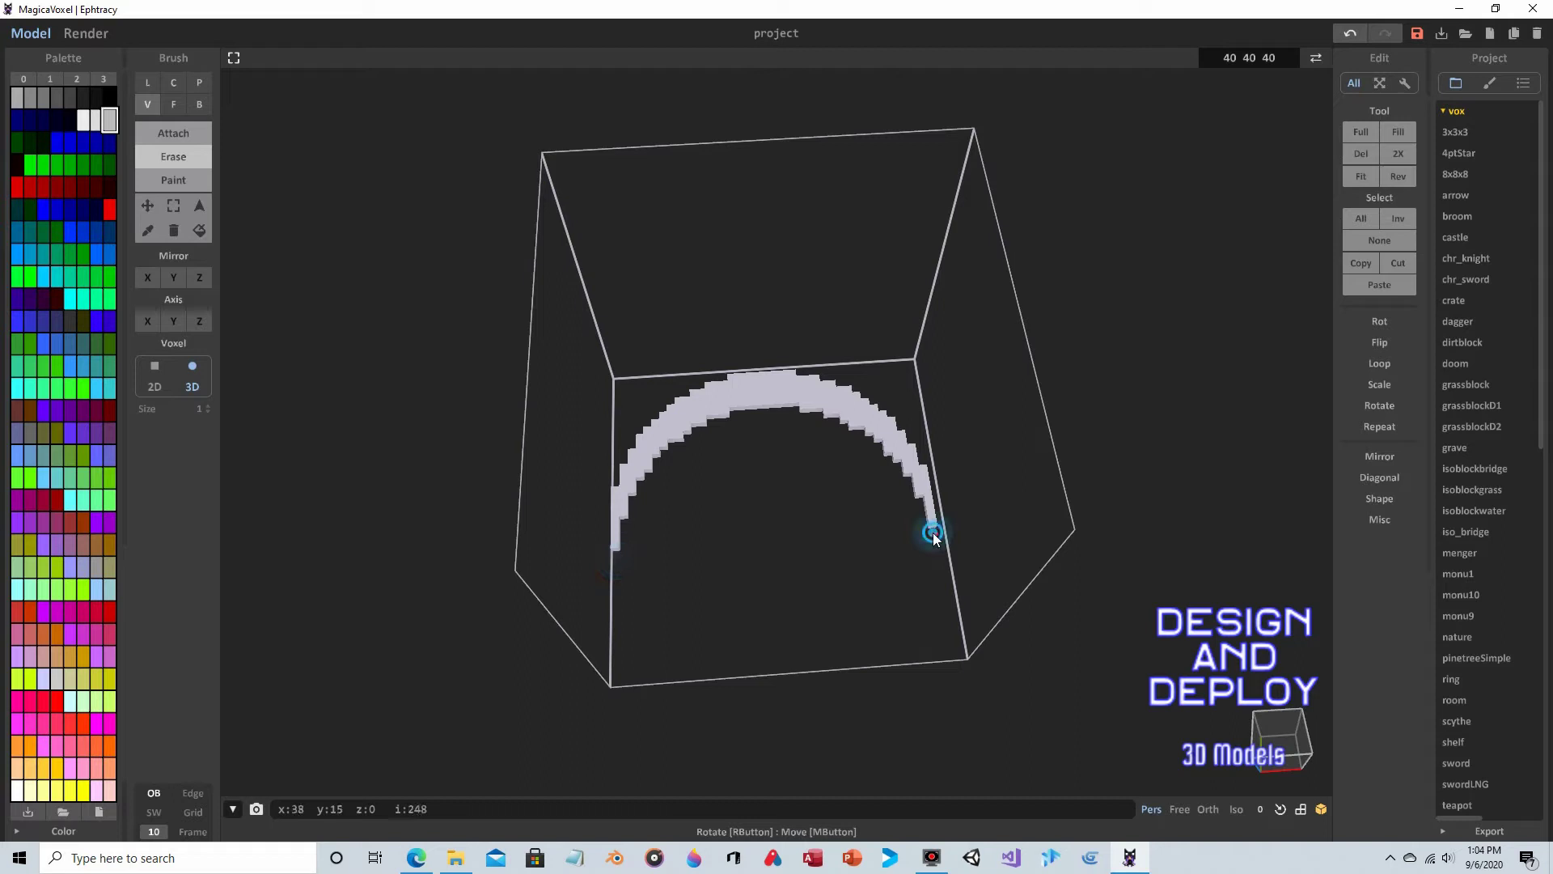
{"action": "right_click_drag", "start_coordinate": [930, 532], "coordinate": [842, 572]}
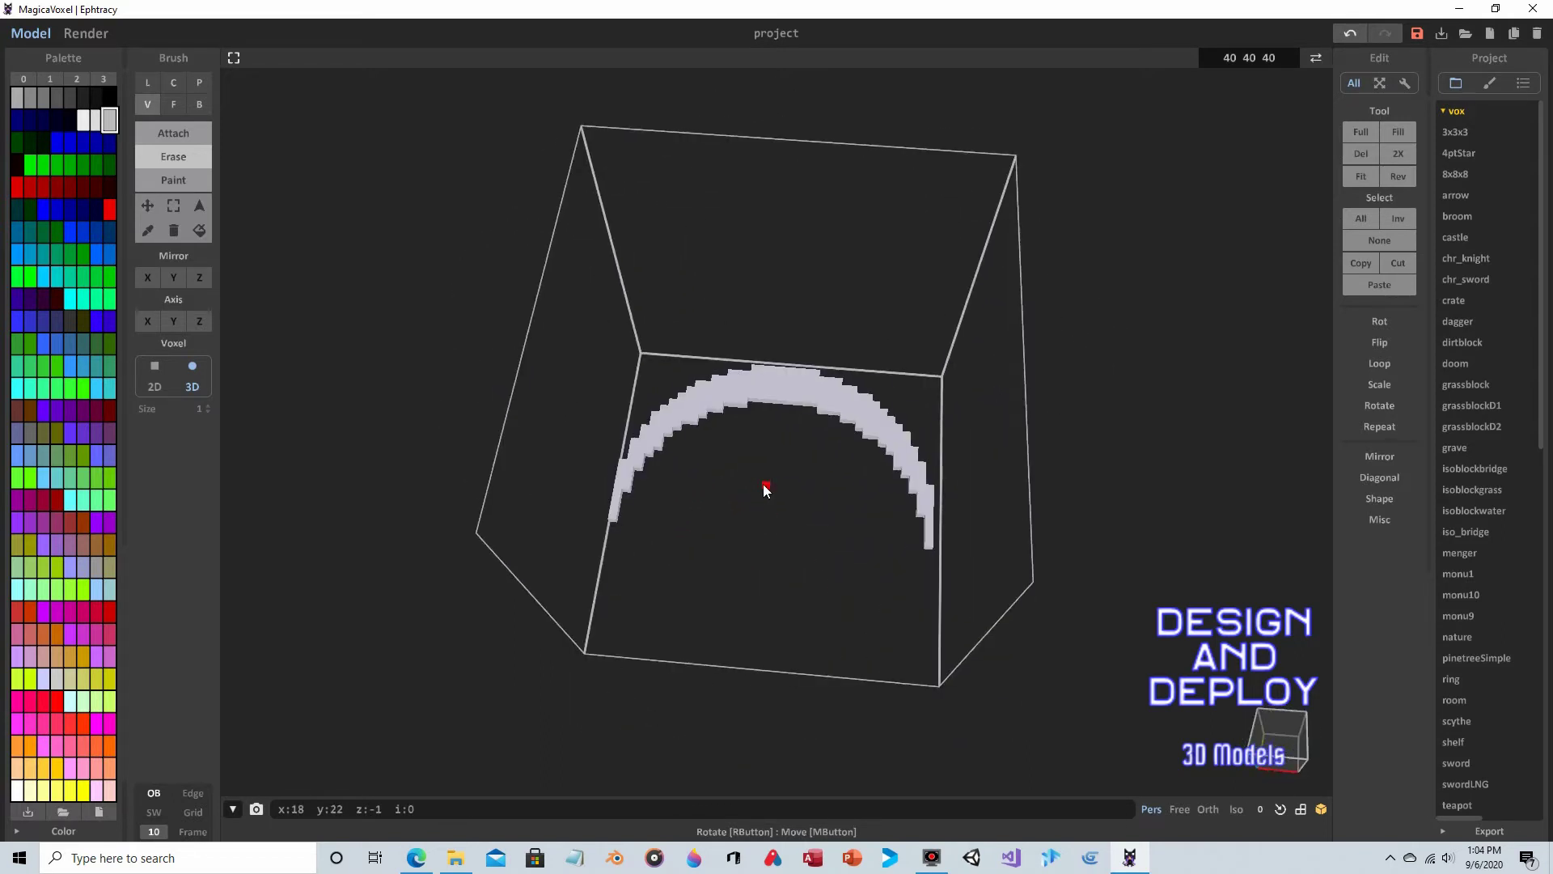
{"action": "right_click_drag", "start_coordinate": [729, 501], "coordinate": [745, 377]}
{"action": "right_click_drag", "start_coordinate": [783, 532], "coordinate": [899, 552]}
{"action": "right_click_drag", "start_coordinate": [713, 517], "coordinate": [743, 508]}
{"action": "left_click", "coordinate": [173, 104]}
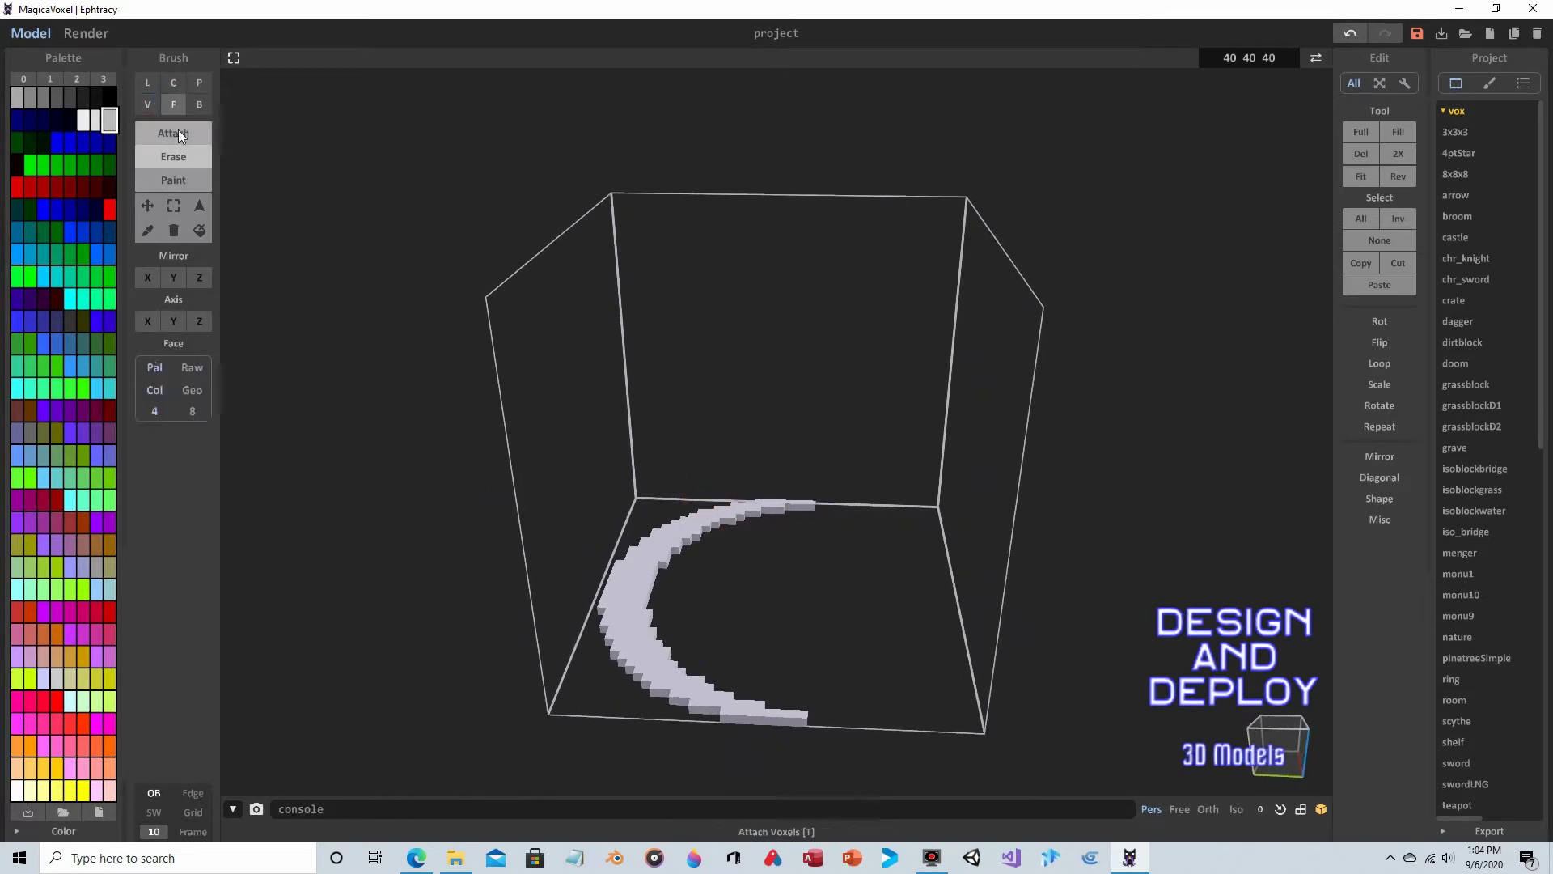
{"action": "left_click", "coordinate": [630, 595]}
{"action": "left_click", "coordinate": [629, 590]}
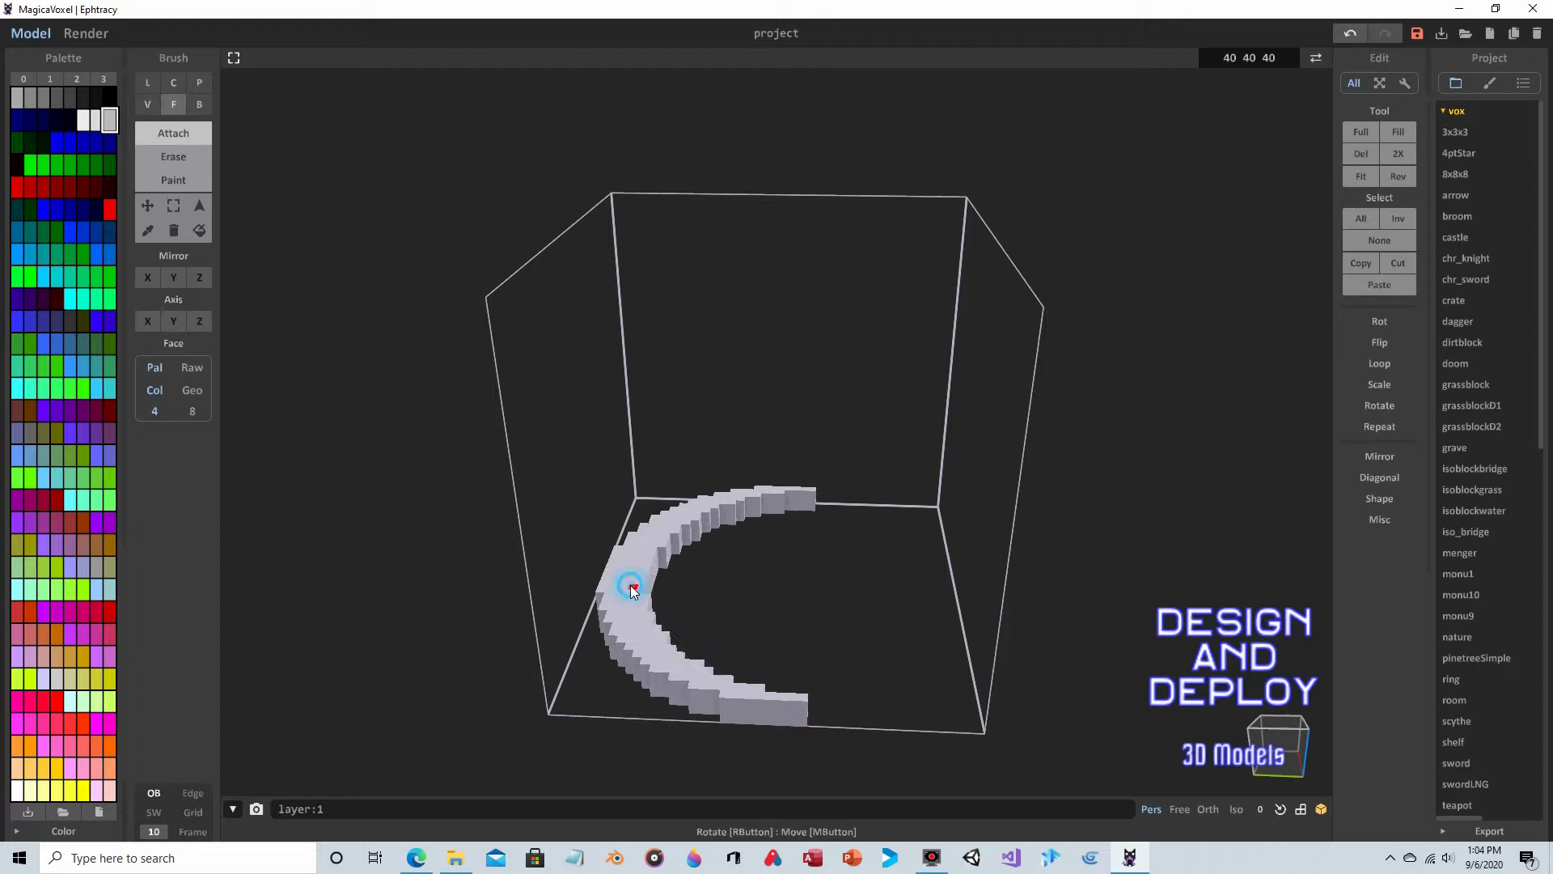
{"action": "left_click", "coordinate": [629, 571]}
{"action": "left_click", "coordinate": [628, 562]}
{"action": "right_click_drag", "start_coordinate": [819, 546], "coordinate": [655, 536]}
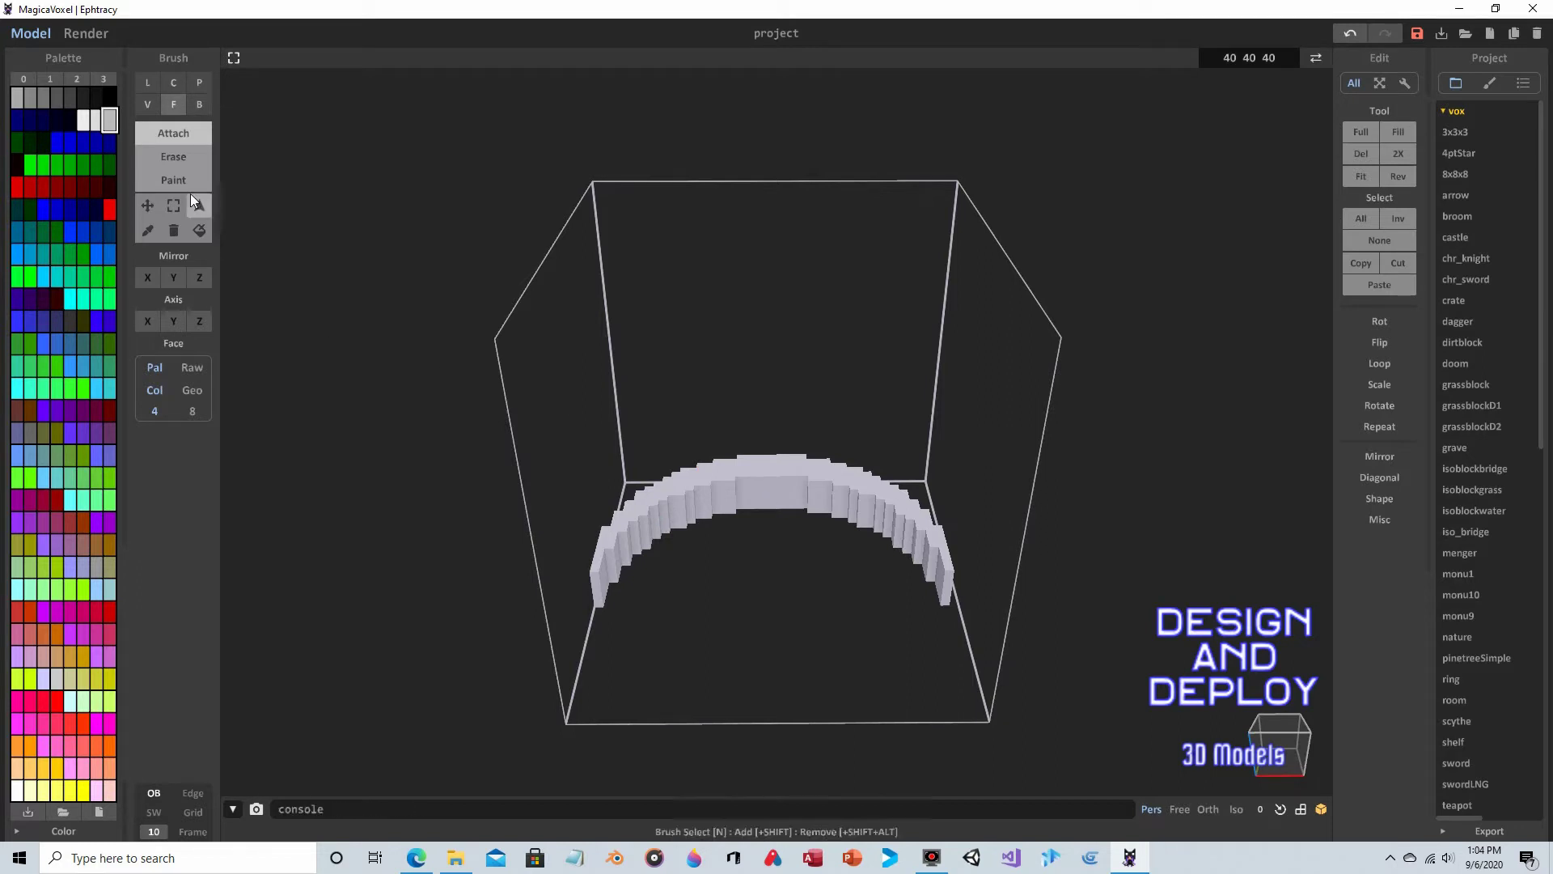
- Draw a long brown box from the arch's centre to the volume edge as the handle
{"action": "left_click", "coordinate": [200, 104]}
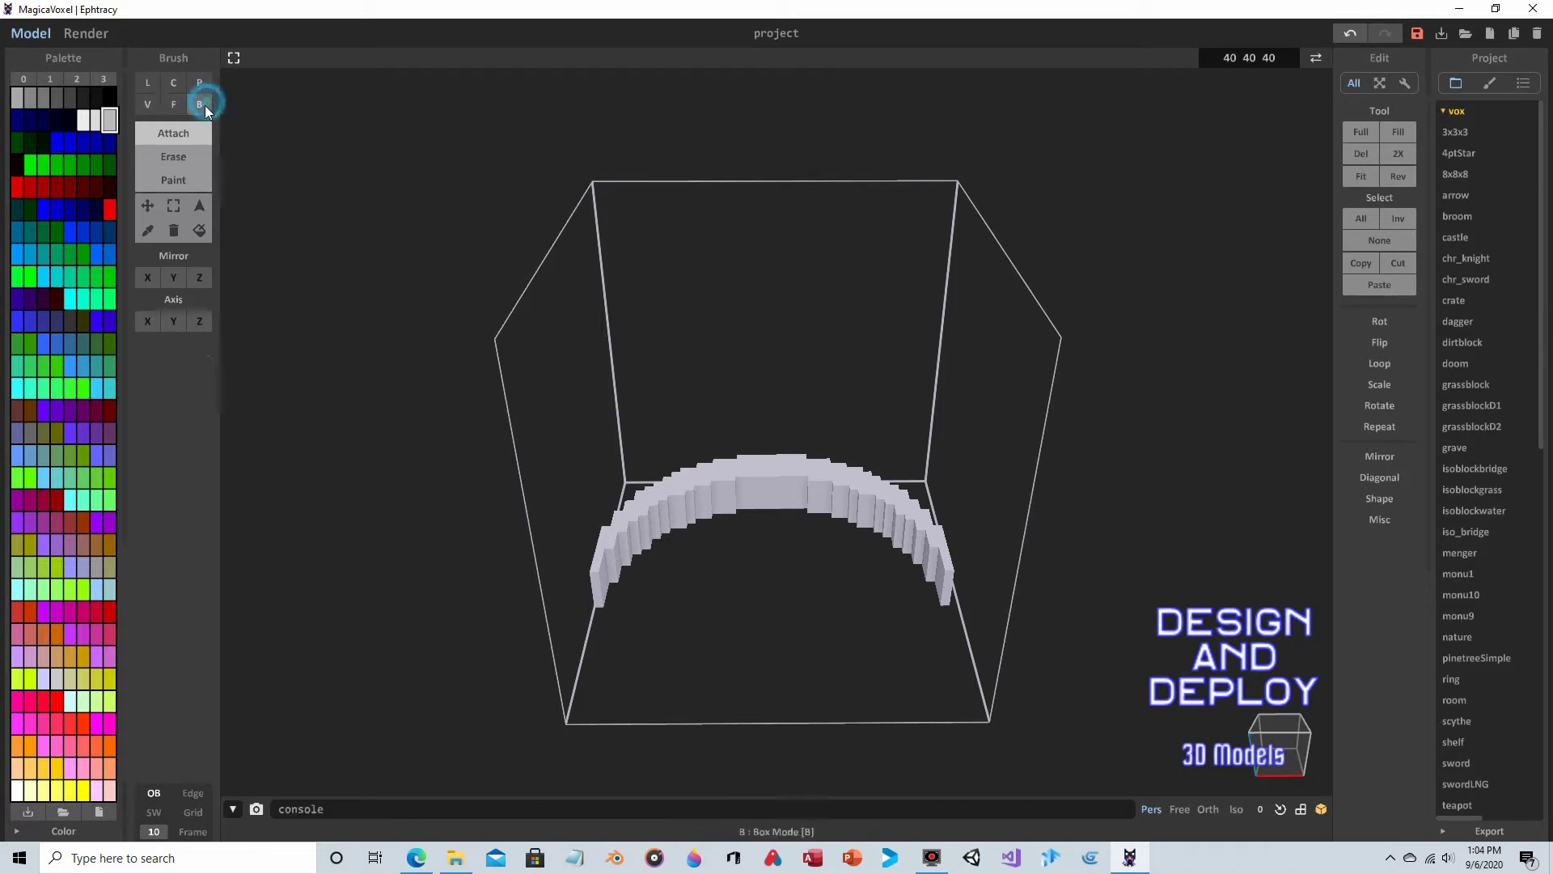
{"action": "left_click", "coordinate": [31, 411]}
{"action": "mouse_move", "coordinate": [702, 487]}
{"action": "right_mouse_down"}
{"action": "mouse_move", "coordinate": [782, 554]}
{"action": "mouse_move", "coordinate": [769, 496]}
{"action": "right_mouse_up"}
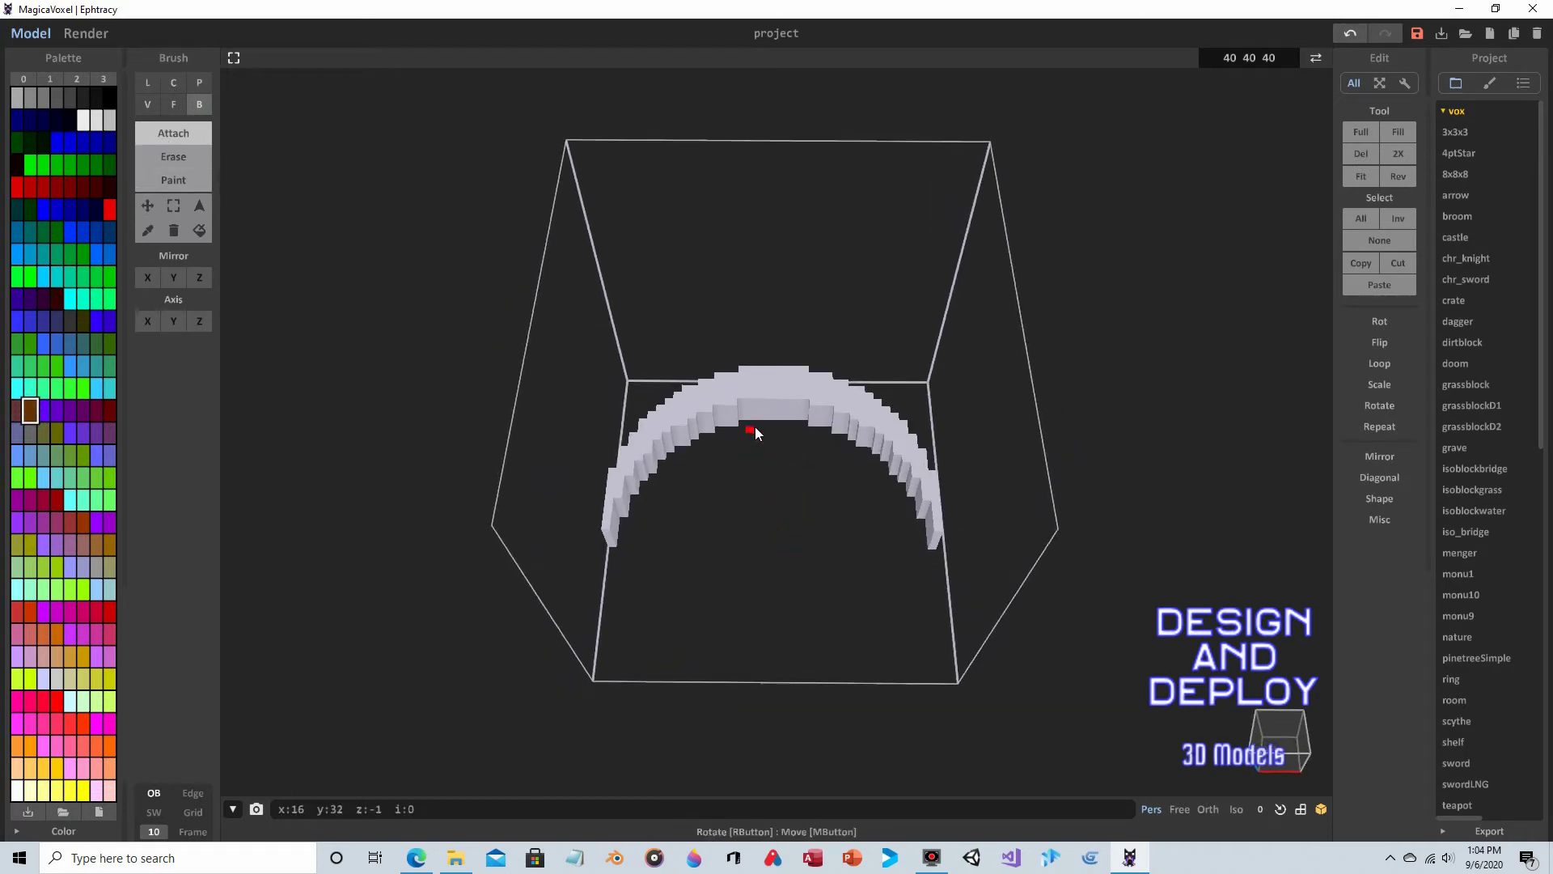
{"action": "mouse_move", "coordinate": [763, 424]}
{"action": "left_mouse_down"}
{"action": "mouse_move", "coordinate": [781, 427]}
{"action": "mouse_move", "coordinate": [783, 679]}
{"action": "left_mouse_up"}
{"action": "mouse_move", "coordinate": [809, 604]}
{"action": "right_mouse_down"}
{"action": "mouse_move", "coordinate": [827, 556]}
{"action": "mouse_move", "coordinate": [759, 401]}
{"action": "right_mouse_up"}
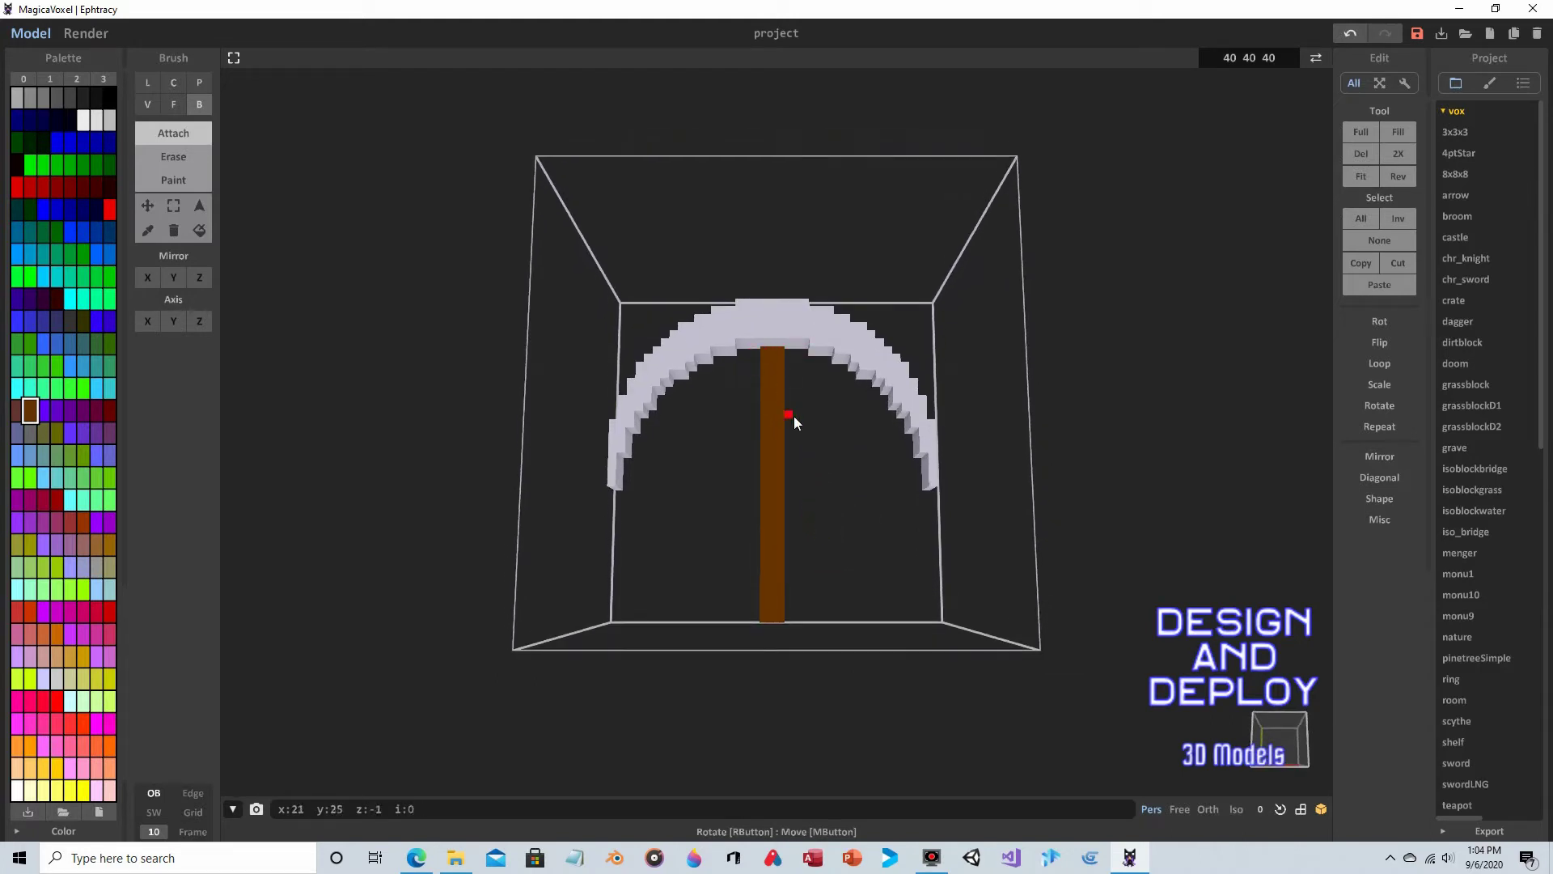
{"action": "right_click_drag", "start_coordinate": [819, 501], "coordinate": [886, 386]}
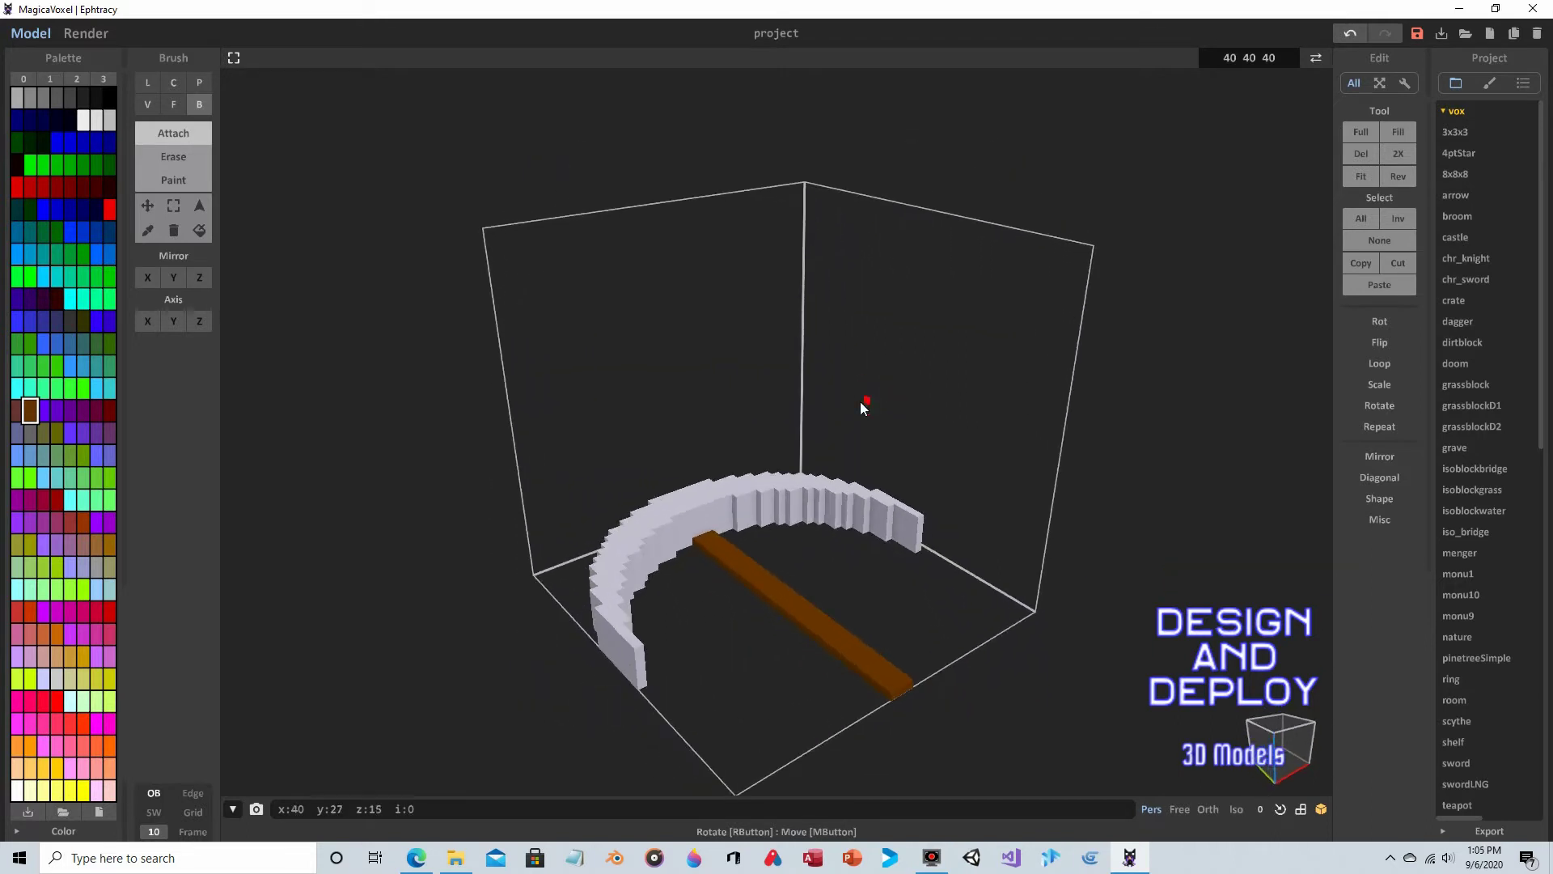
- Extrude the brown handle's top face three layers upward
{"action": "left_click", "coordinate": [180, 109]}
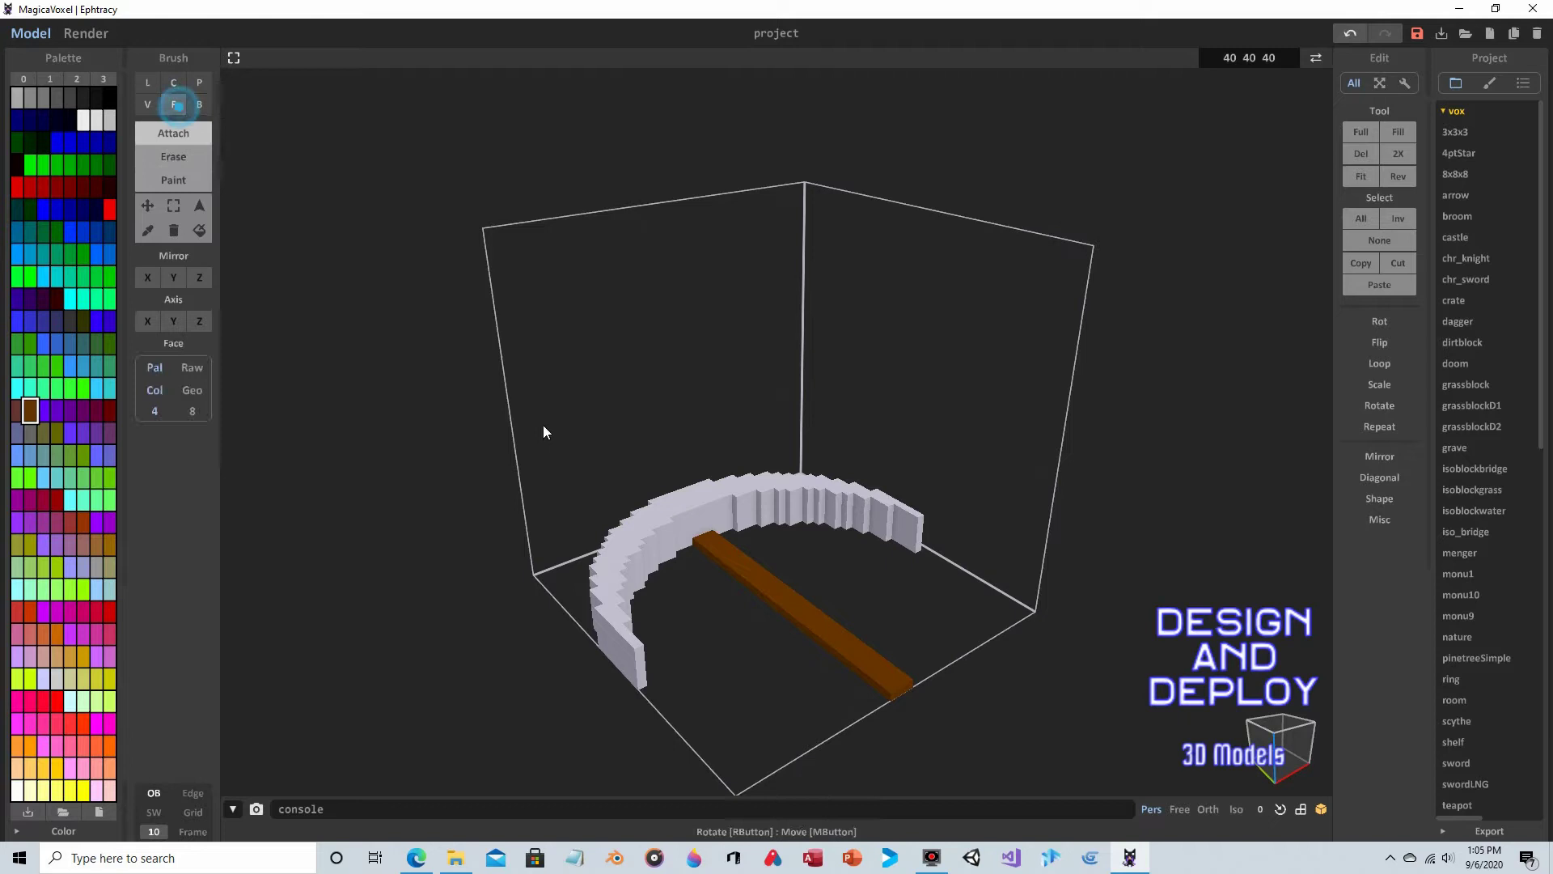
{"action": "right_click_drag", "start_coordinate": [929, 589], "coordinate": [843, 590]}
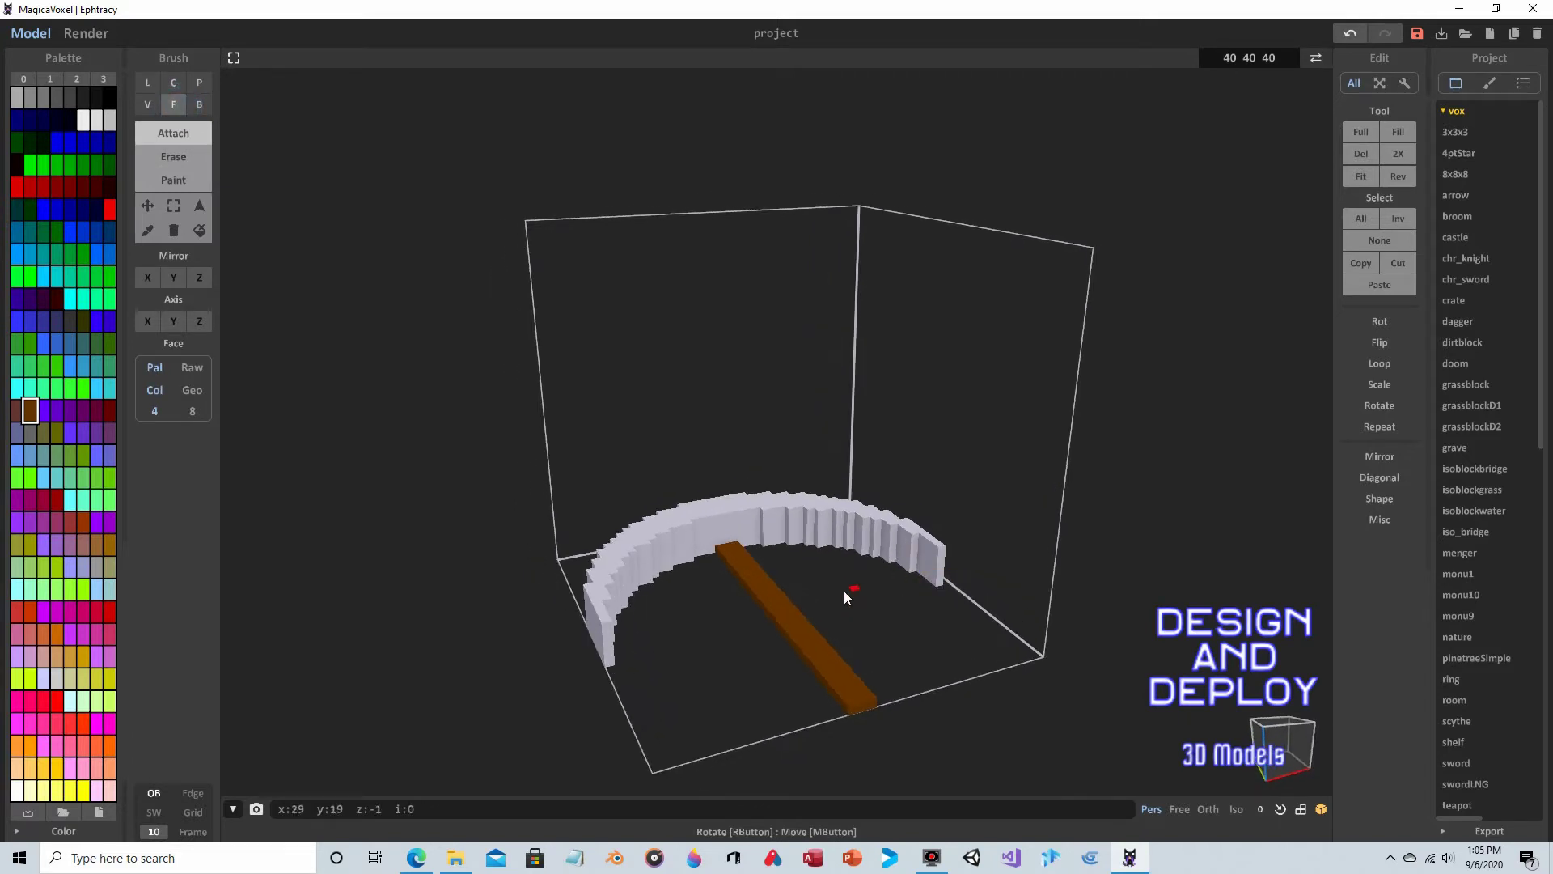
{"action": "left_click", "coordinate": [789, 619]}
{"action": "left_click", "coordinate": [793, 615]}
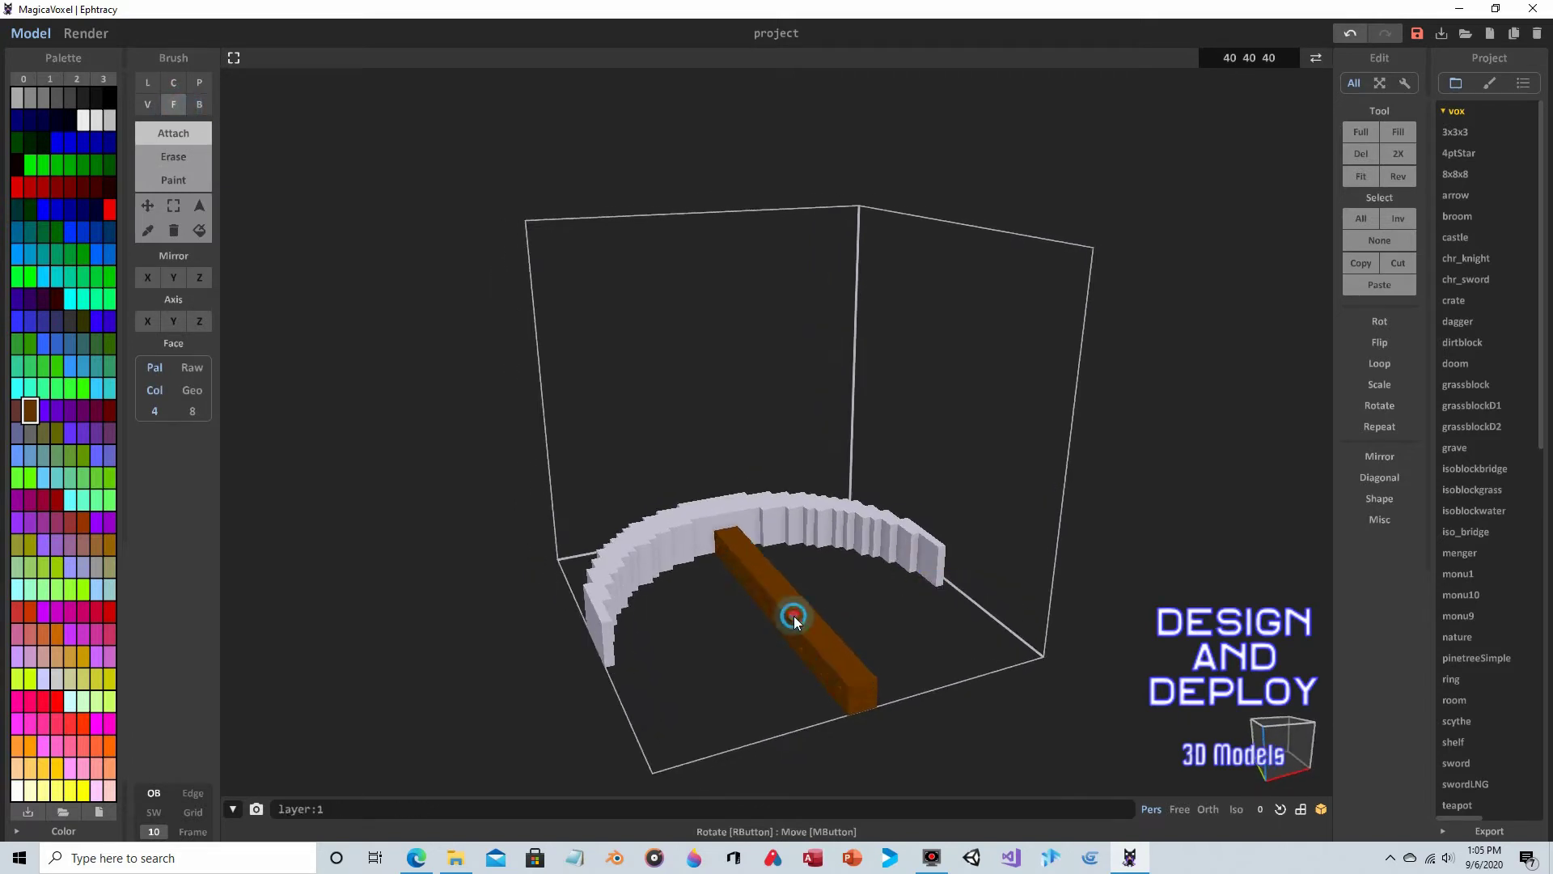
{"action": "left_click", "coordinate": [798, 610]}
{"action": "right_click_drag", "start_coordinate": [867, 607], "coordinate": [822, 401]}
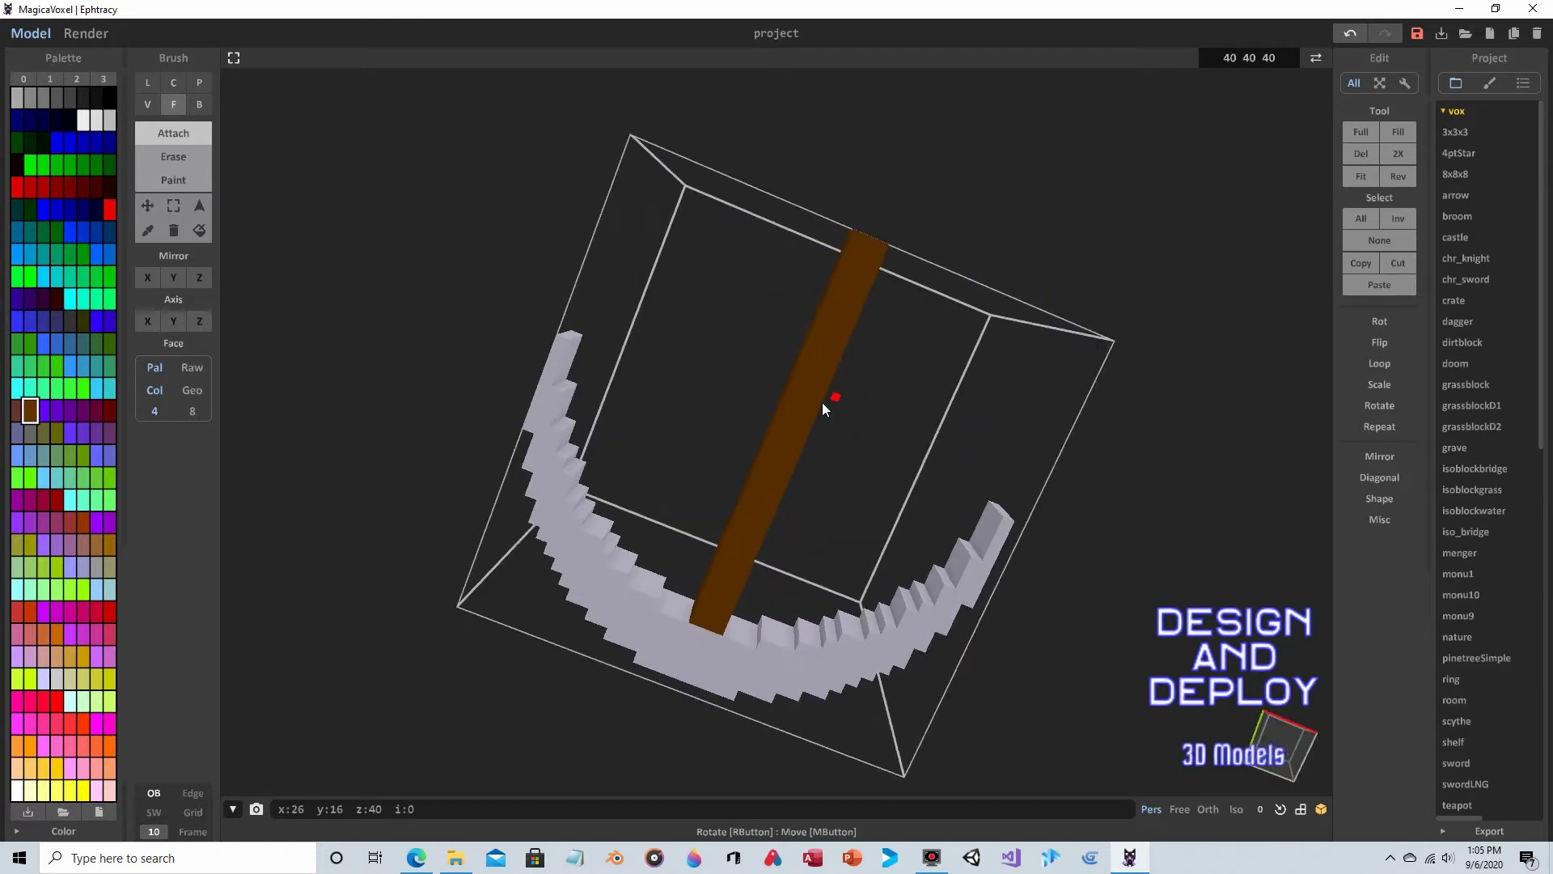
{"action": "right_click_drag", "start_coordinate": [880, 482], "coordinate": [934, 467]}
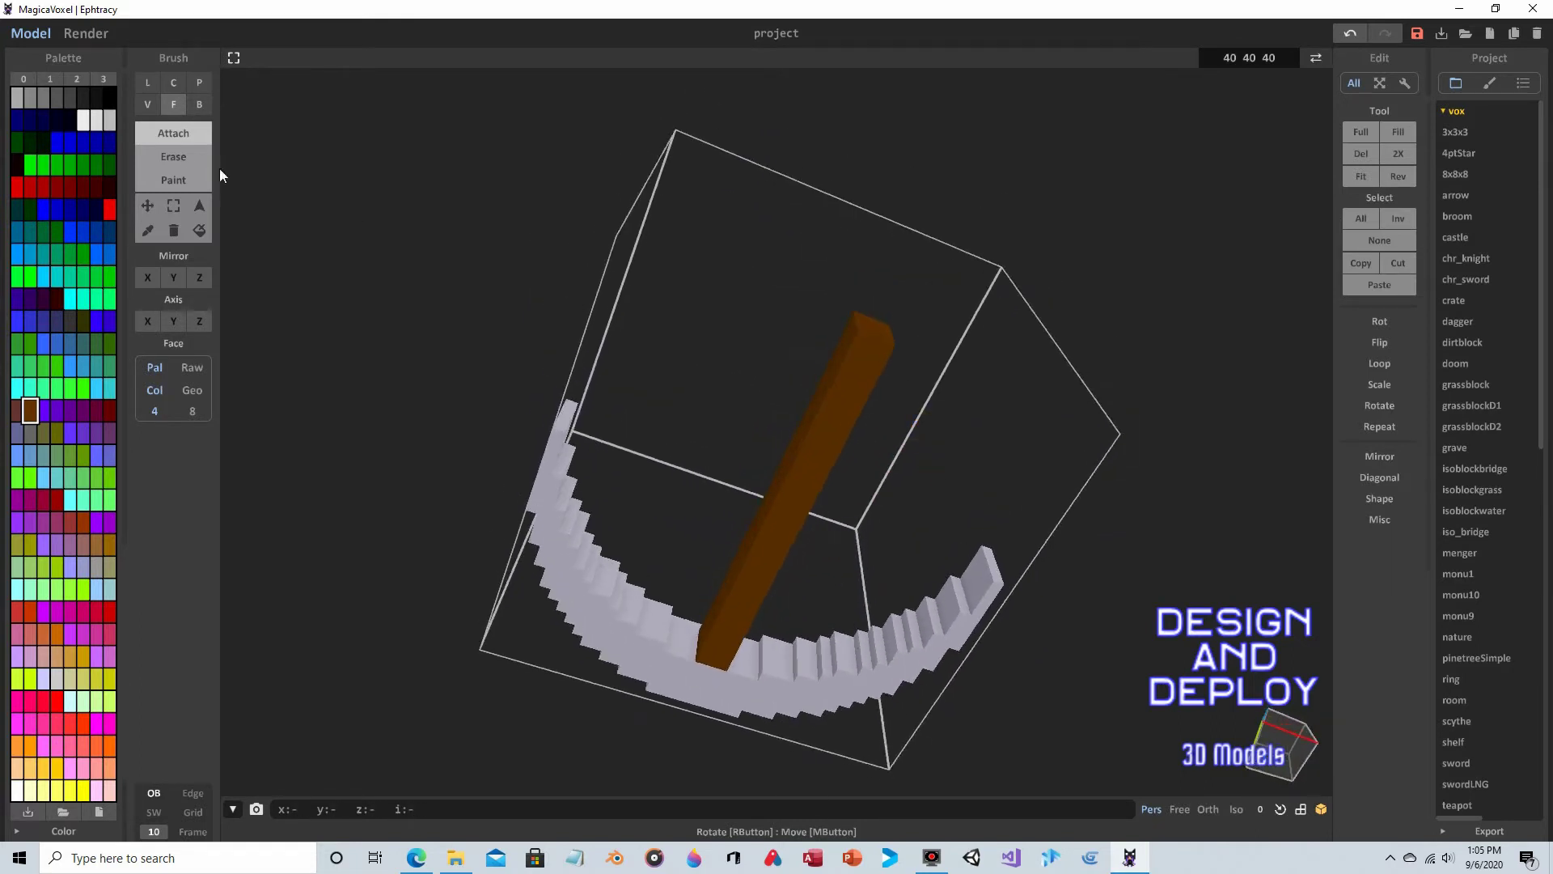
- Set the face brush to Erase and turn the model to face the viewer
{"action": "left_click", "coordinate": [166, 143]}
{"action": "left_click", "coordinate": [172, 157]}
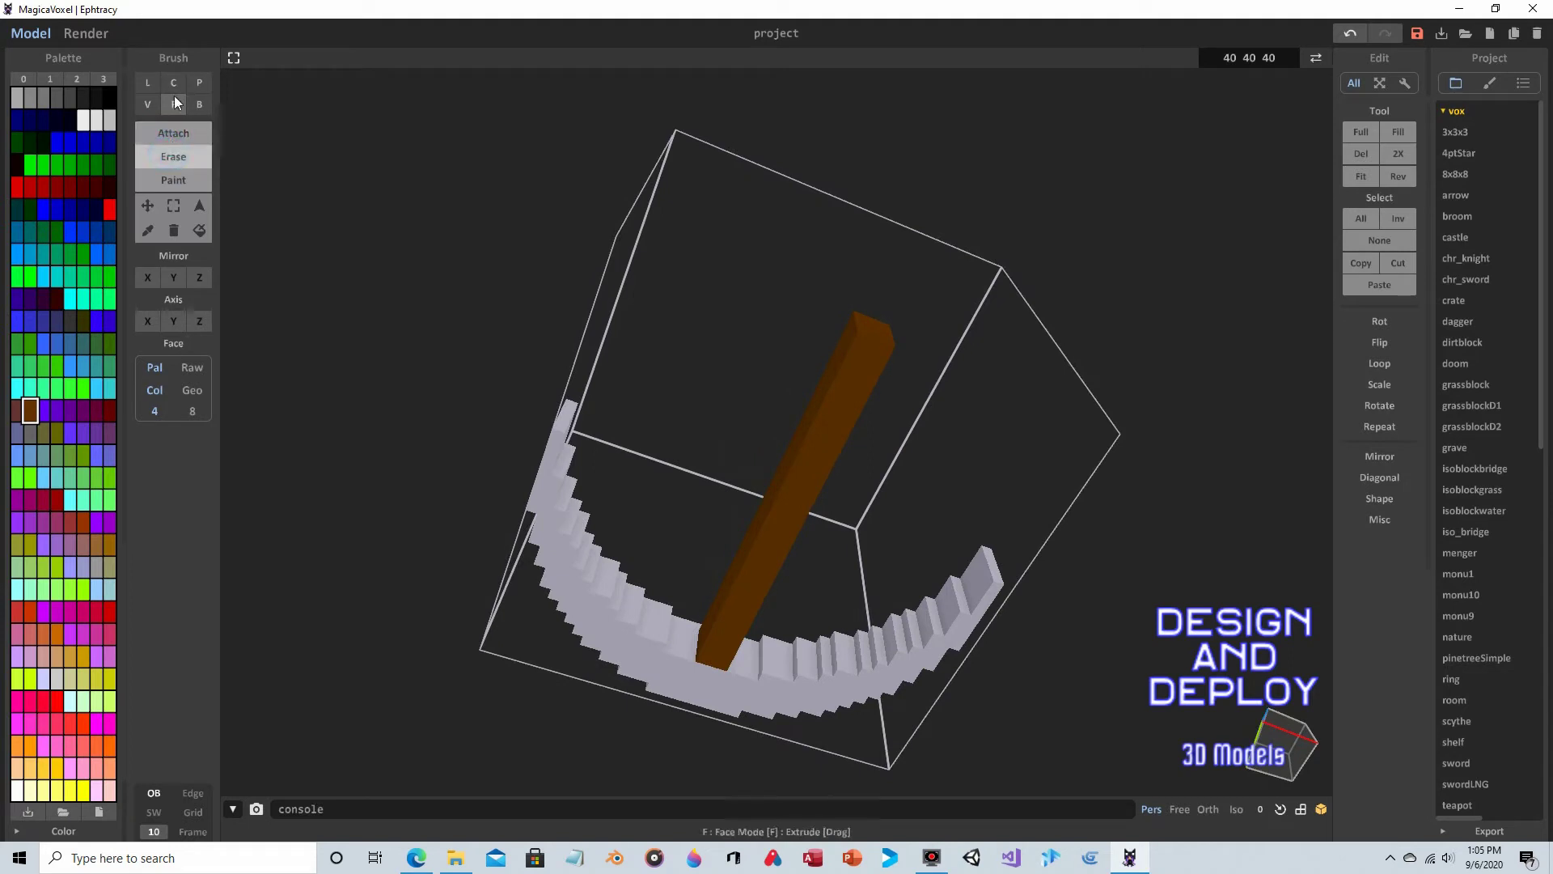
{"action": "right_click_drag", "start_coordinate": [938, 356], "coordinate": [841, 463]}
{"action": "right_click_drag", "start_coordinate": [844, 582], "coordinate": [842, 582]}
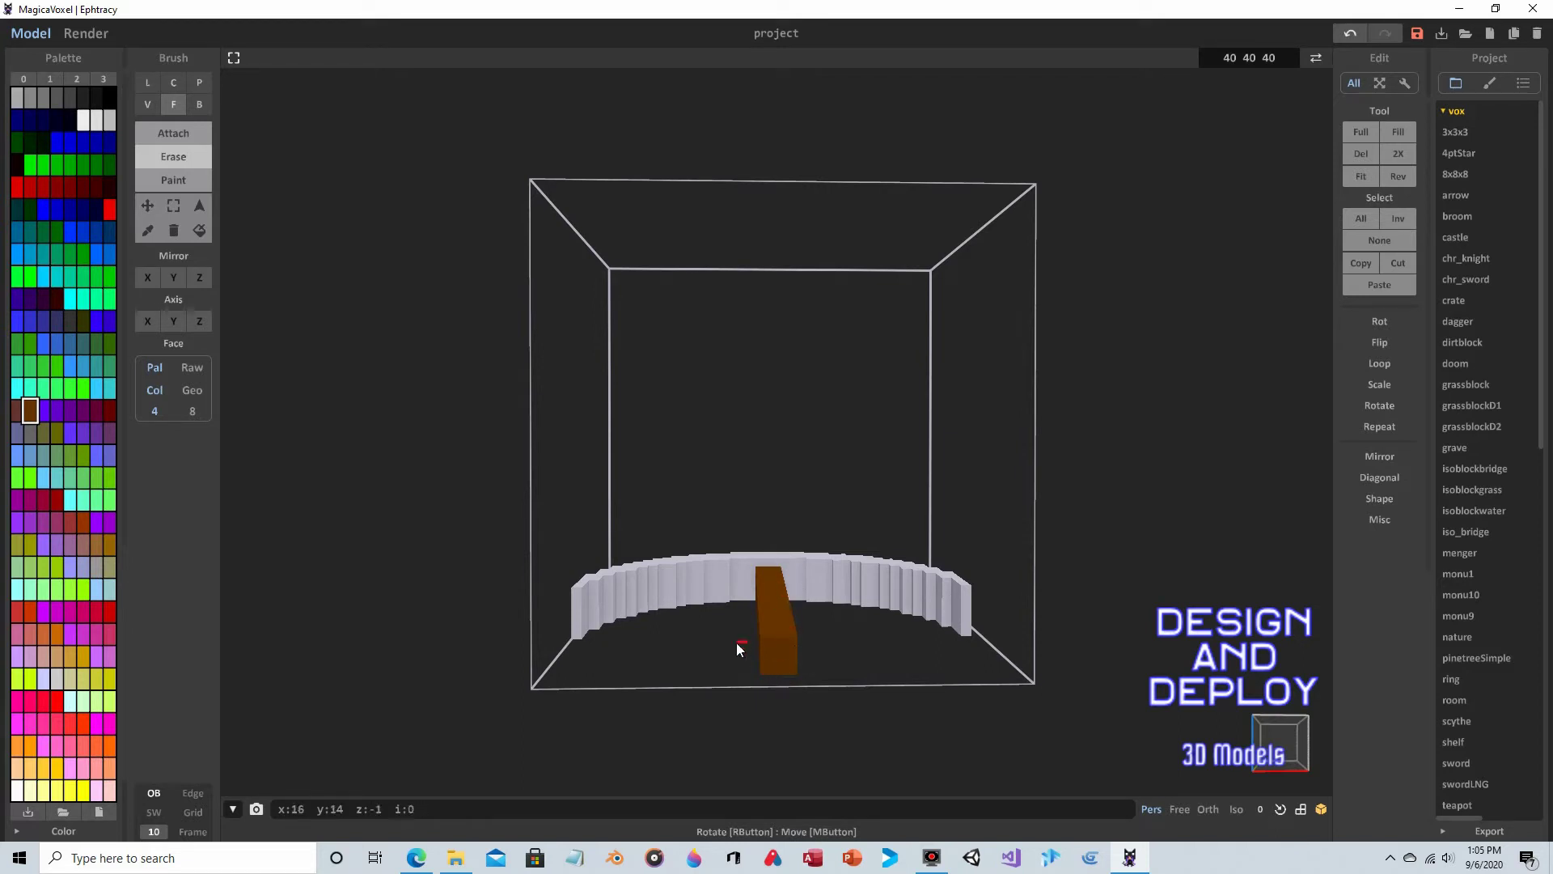
- Erase a straight line of voxels along the brown handle
{"action": "mouse_move", "coordinate": [739, 645]}
{"action": "right_mouse_down"}
{"action": "mouse_move", "coordinate": [825, 686]}
{"action": "mouse_move", "coordinate": [568, 376]}
{"action": "right_mouse_up"}
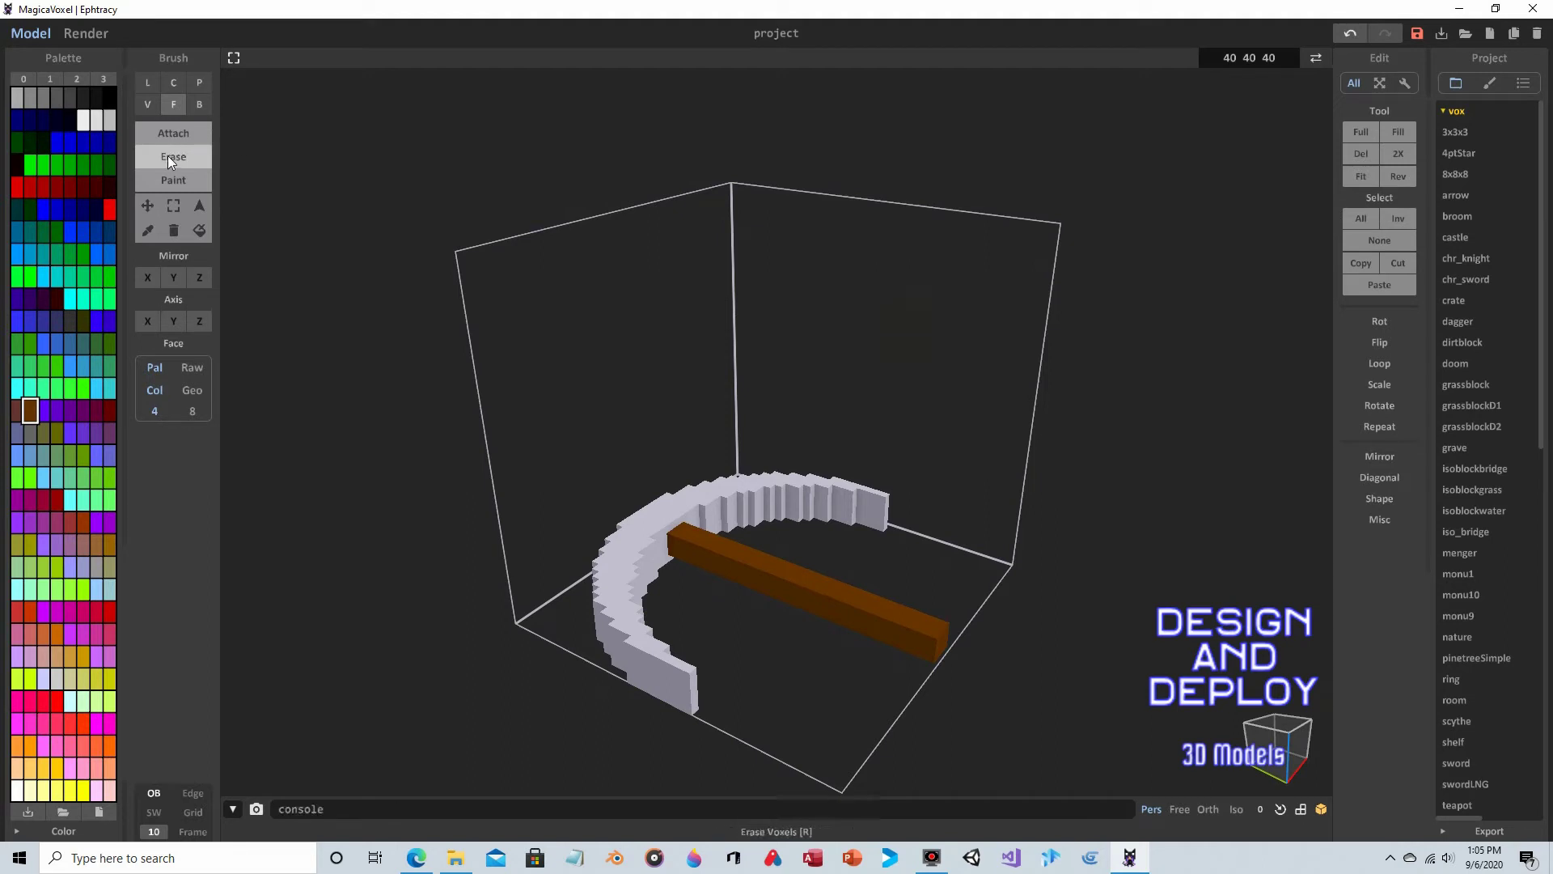
{"action": "left_click", "coordinate": [145, 85]}
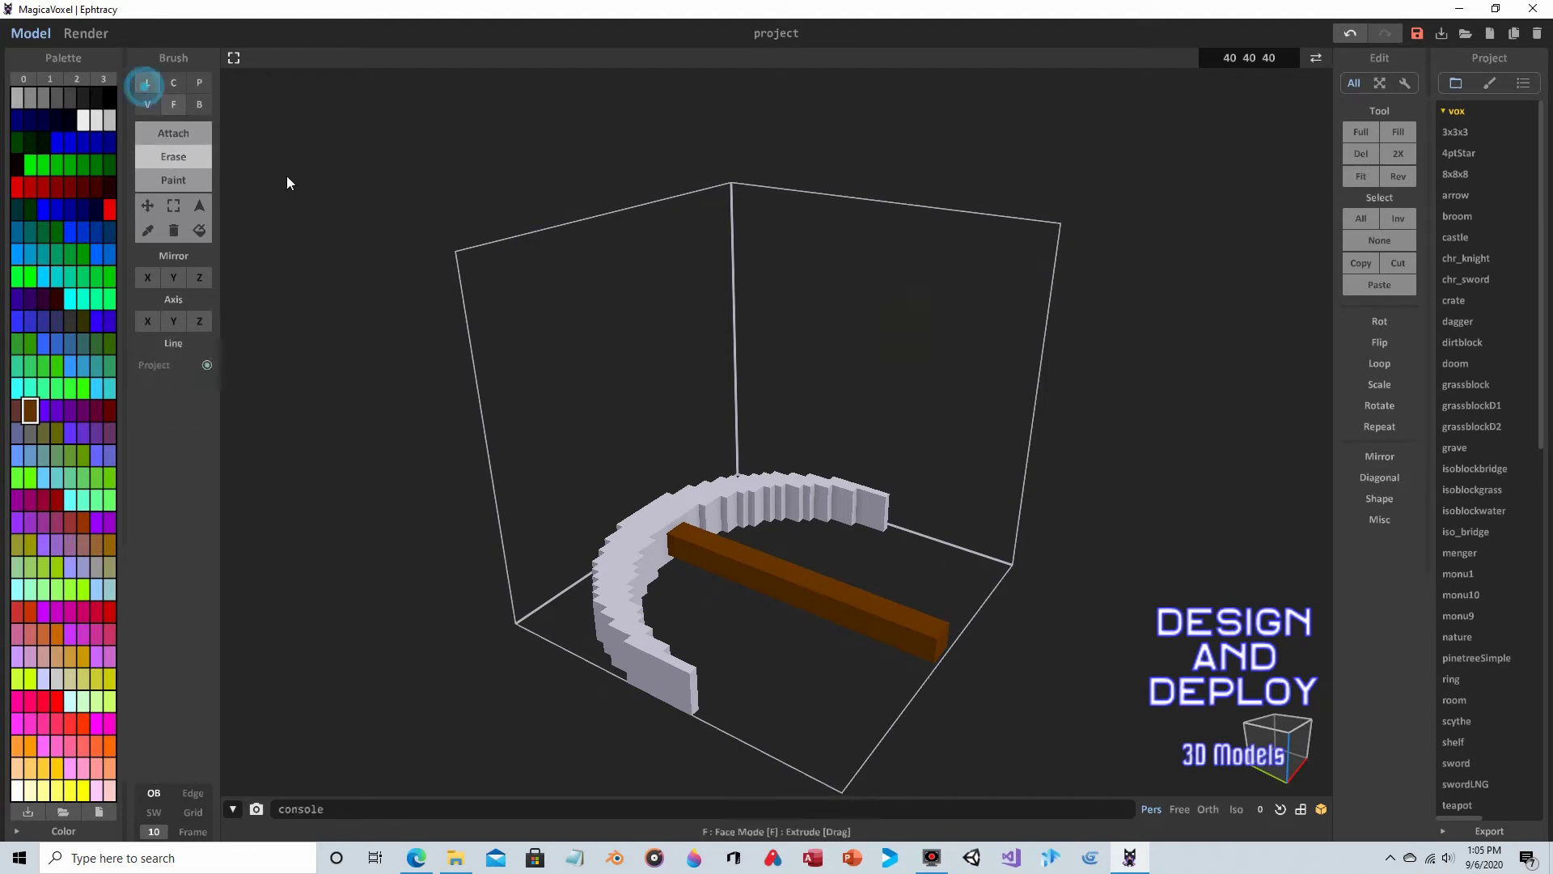
{"action": "left_click", "coordinate": [933, 637]}
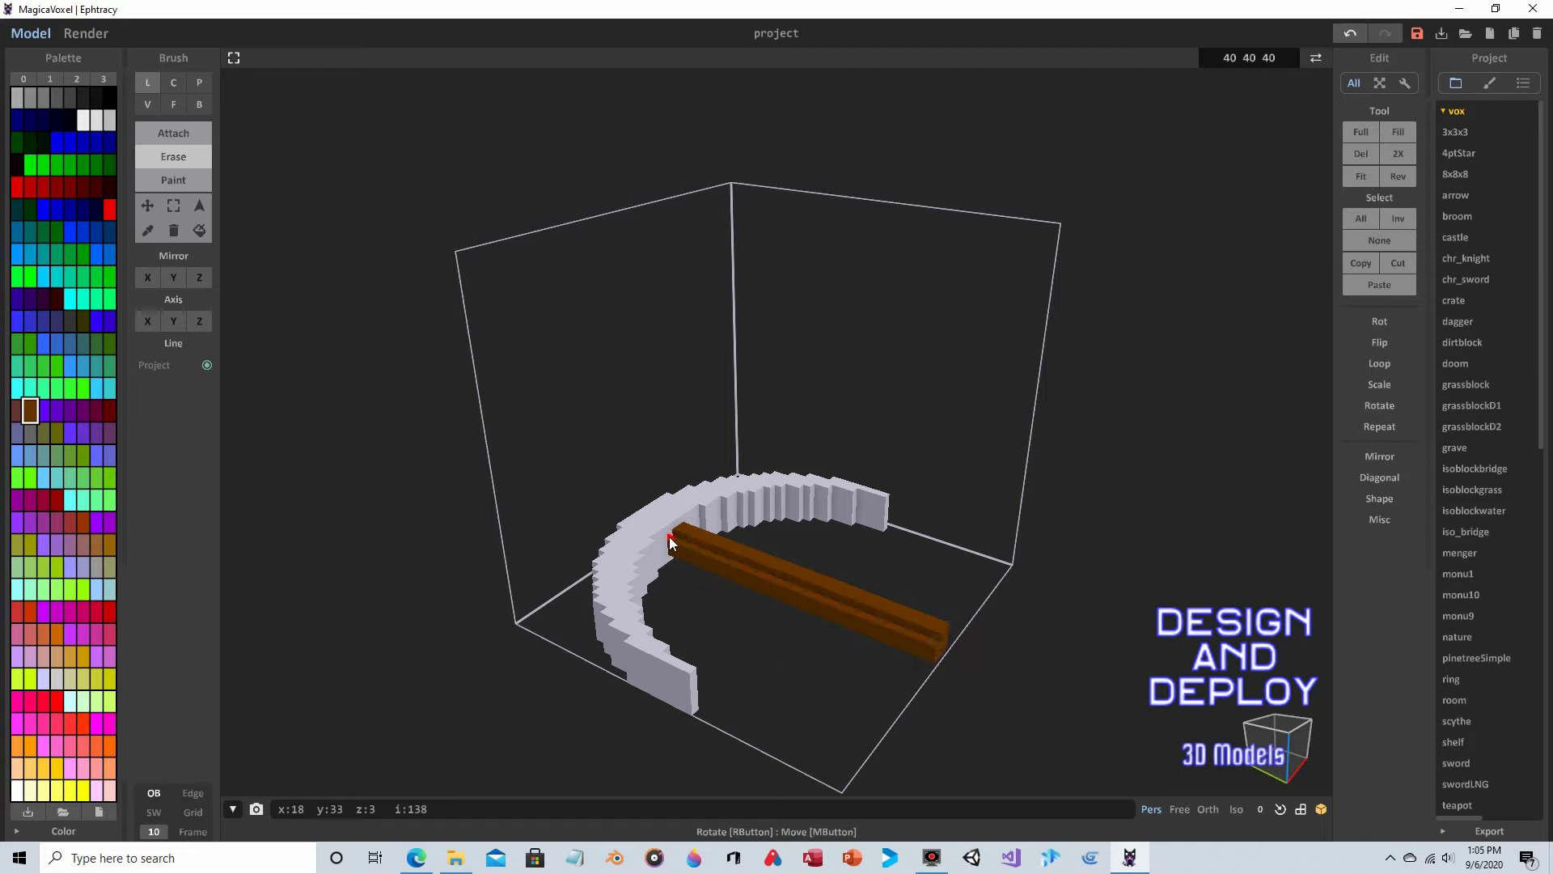
- Inspect the pickaxe from several angles and begin editing the model size
{"action": "right_click_drag", "start_coordinate": [822, 545], "coordinate": [660, 545]}
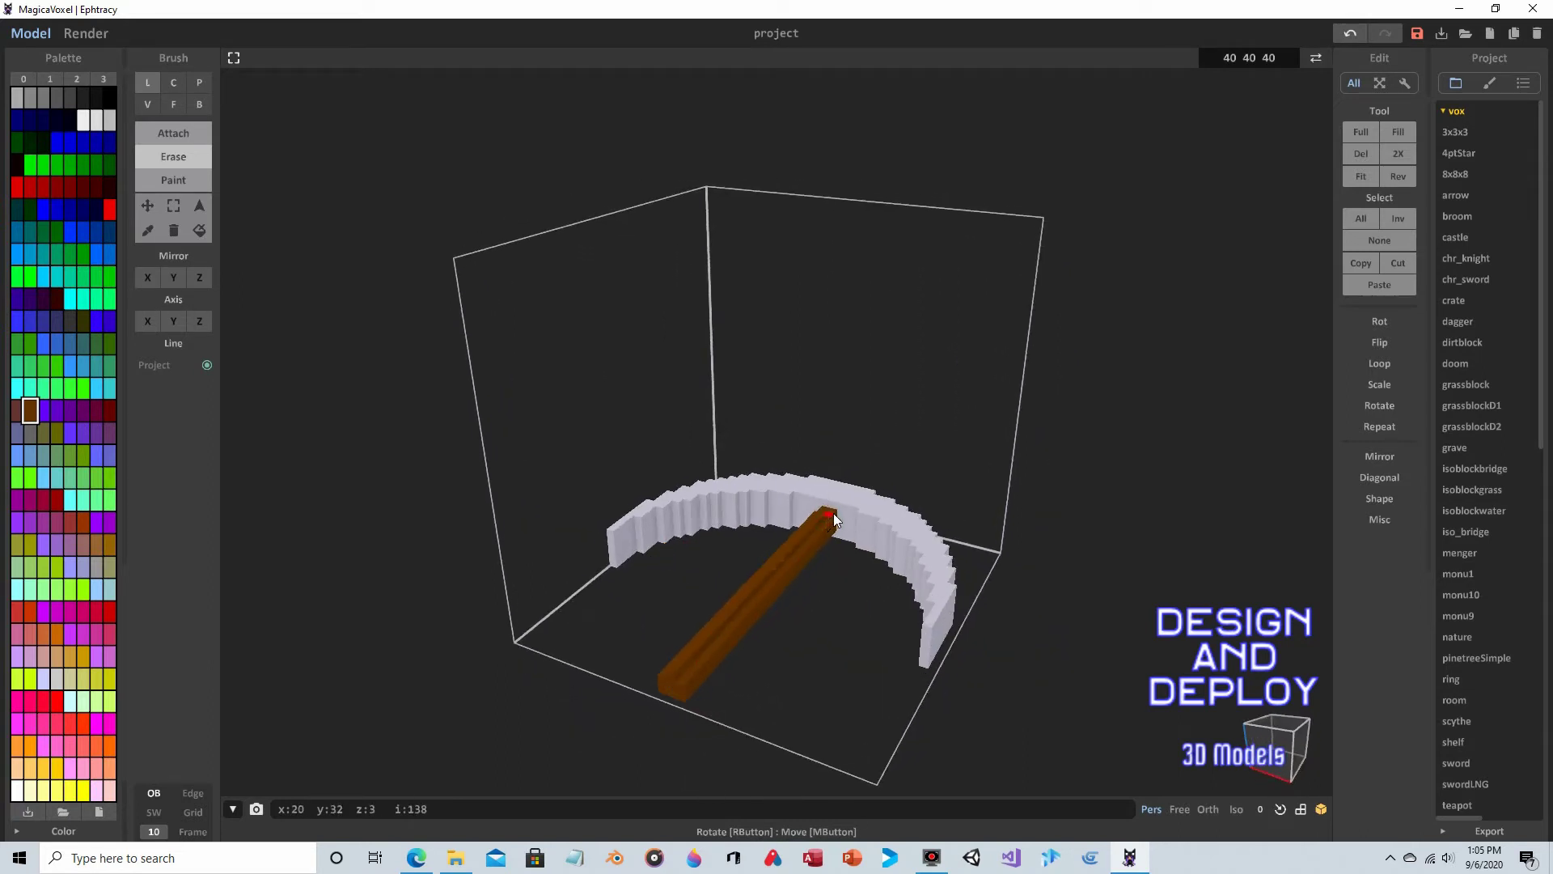
{"action": "right_click_drag", "start_coordinate": [793, 606], "coordinate": [639, 653]}
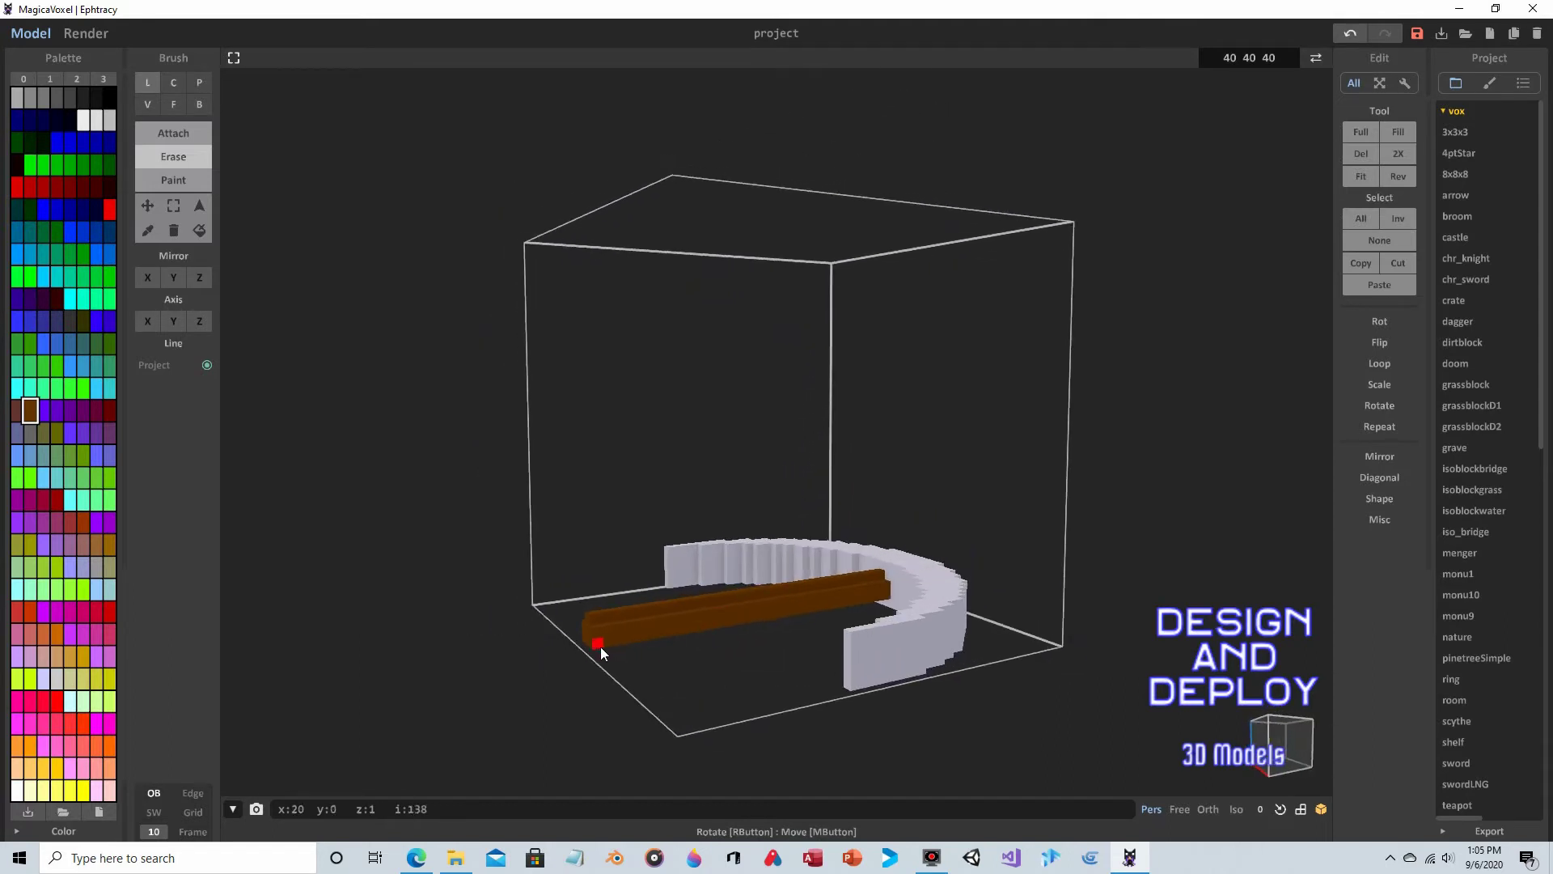
{"action": "left_click", "coordinate": [600, 647]}
{"action": "right_click_drag", "start_coordinate": [788, 615], "coordinate": [737, 631]}
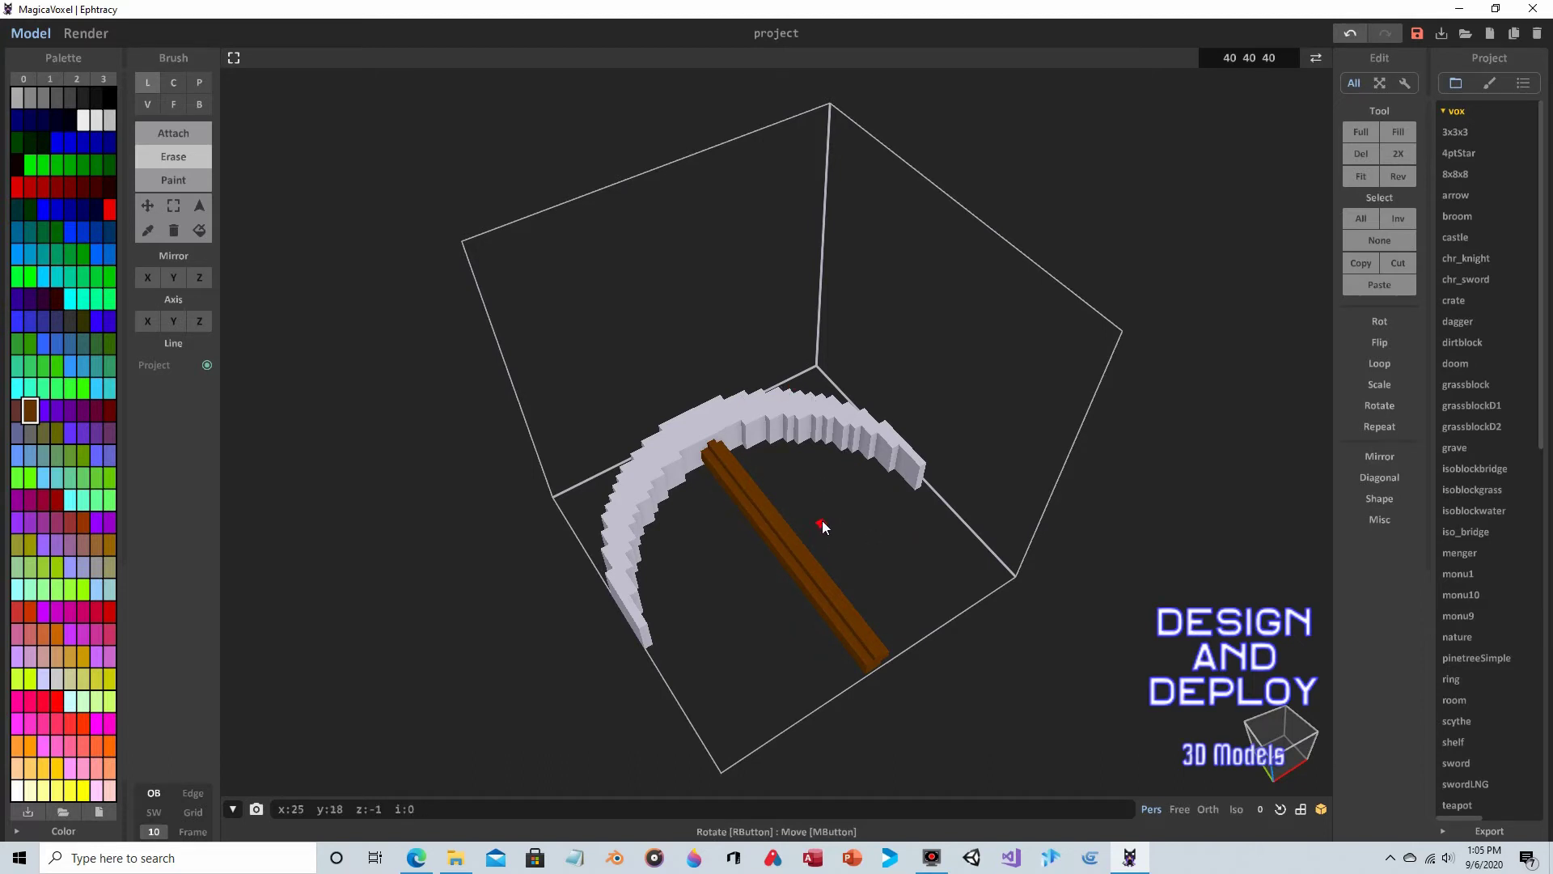
{"action": "right_click_drag", "start_coordinate": [825, 526], "coordinate": [793, 423]}
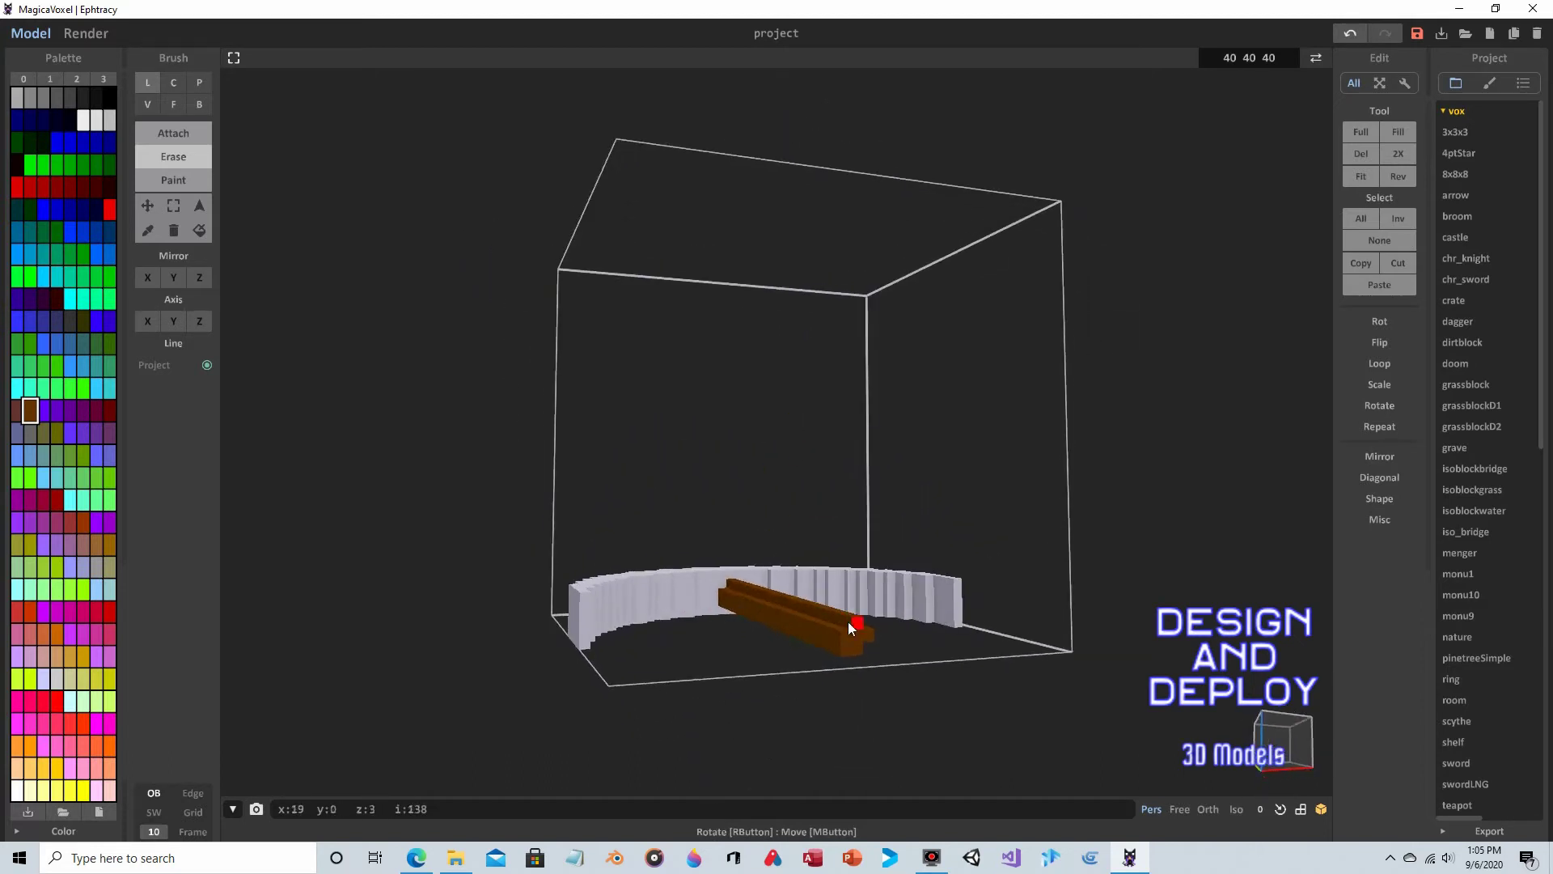
{"action": "right_click_drag", "start_coordinate": [904, 610], "coordinate": [857, 605]}
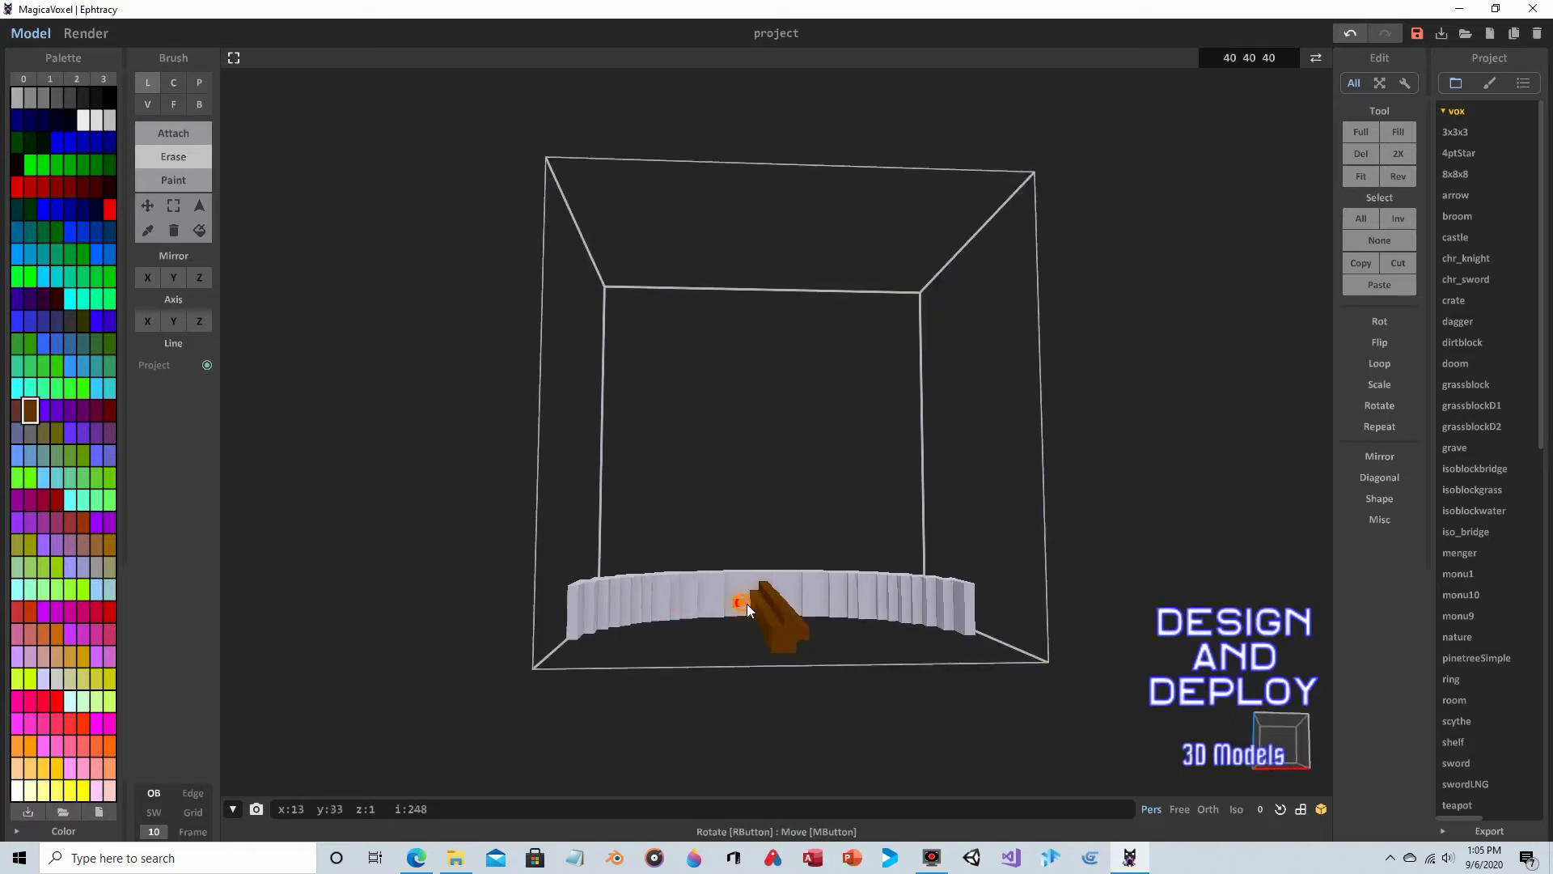
{"action": "right_click_drag", "start_coordinate": [749, 611], "coordinate": [854, 590]}
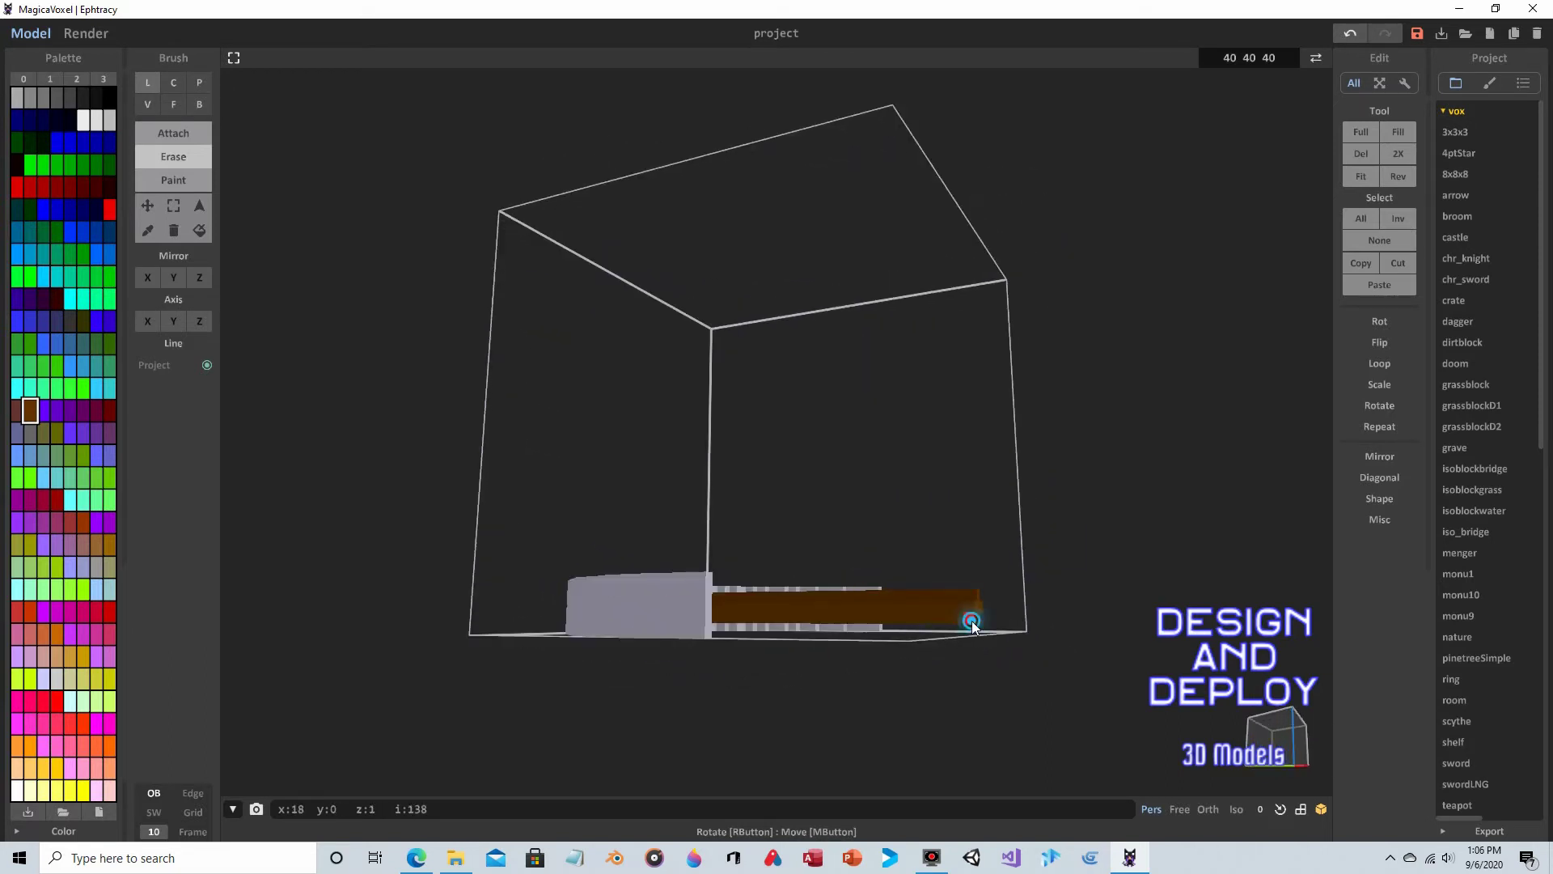
{"action": "right_click_drag", "start_coordinate": [722, 621], "coordinate": [824, 644]}
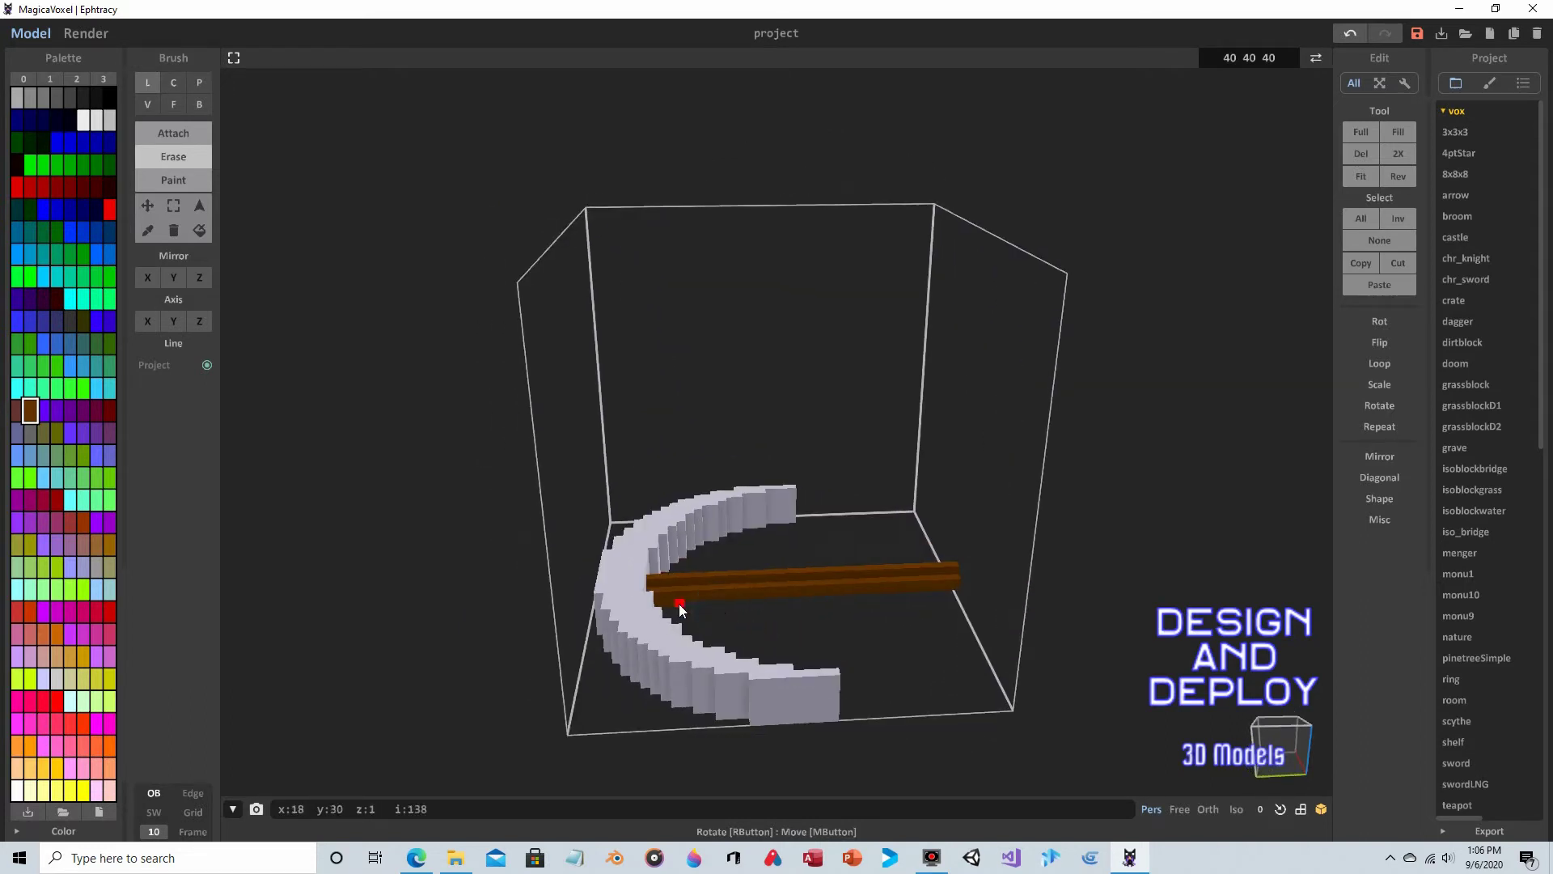
{"action": "right_click_drag", "start_coordinate": [663, 608], "coordinate": [762, 579]}
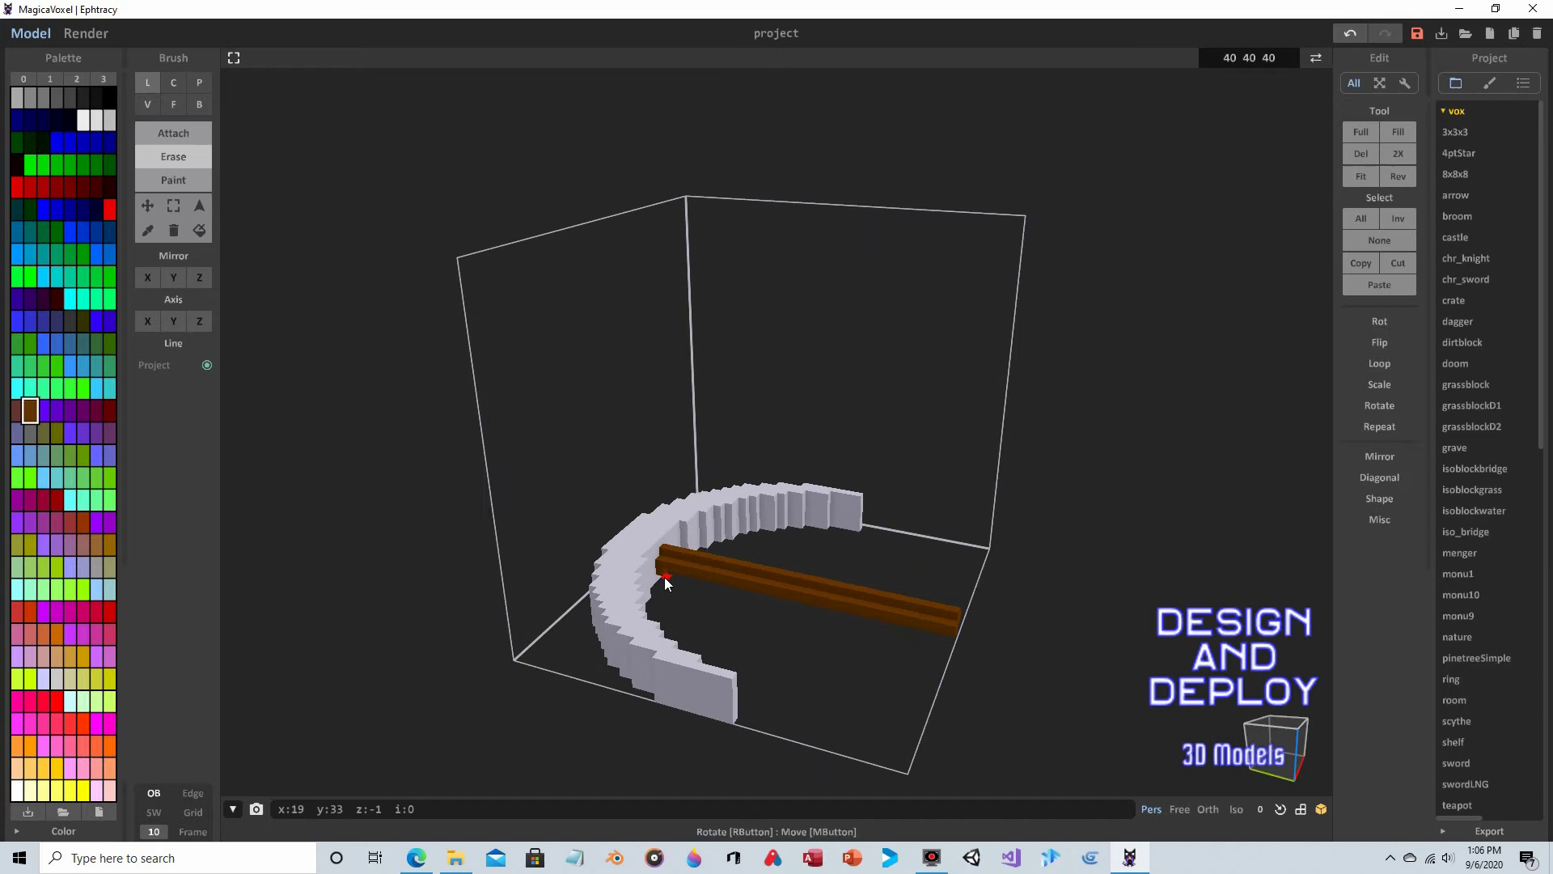
{"action": "right_click_drag", "start_coordinate": [930, 542], "coordinate": [853, 615]}
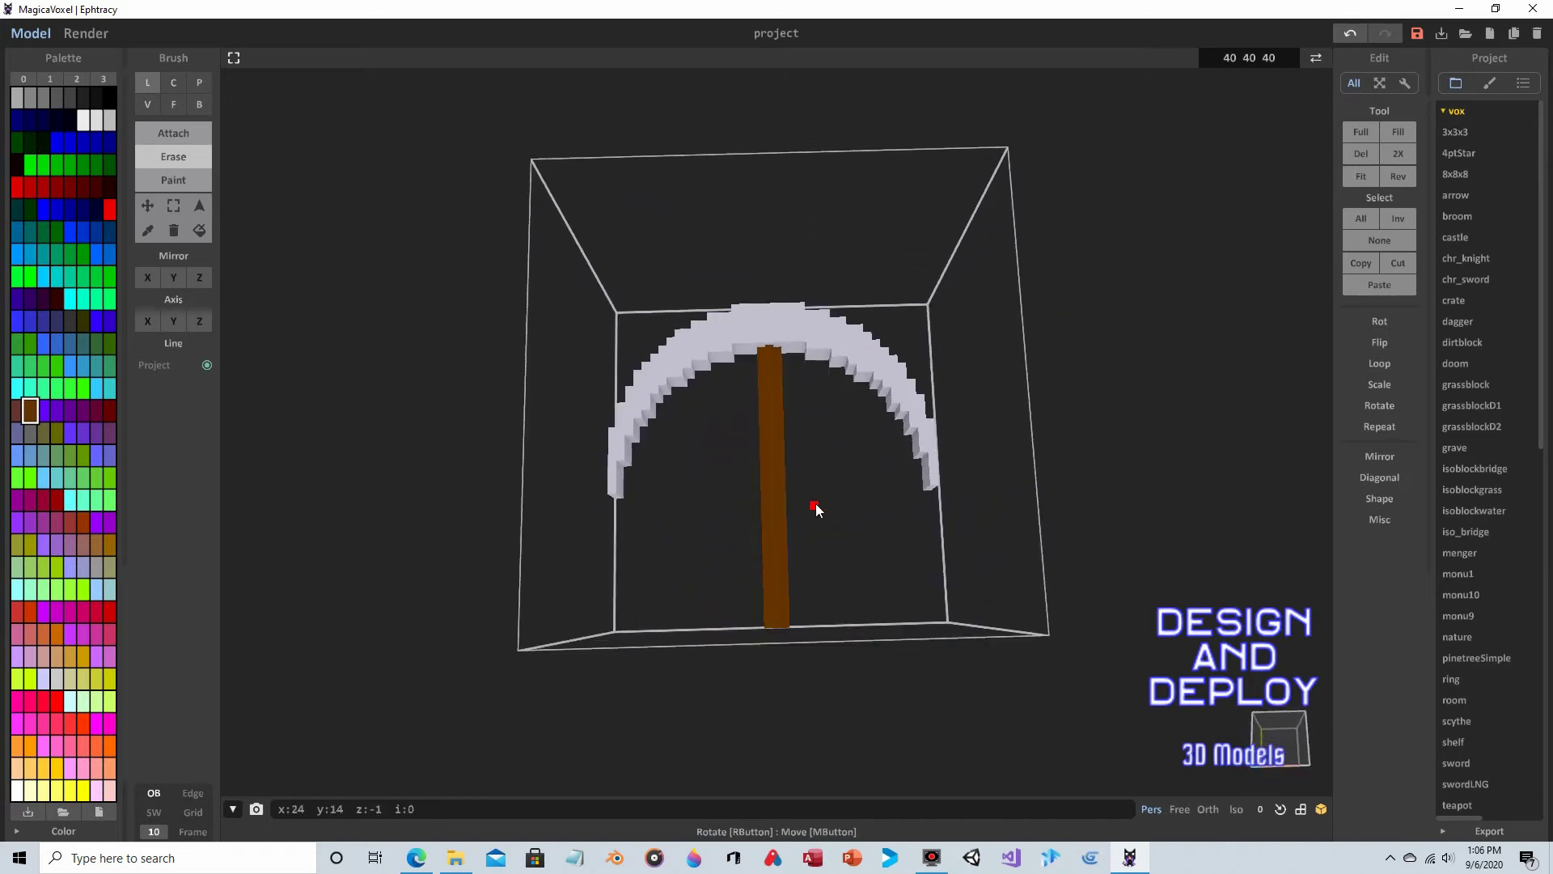
{"action": "right_click_drag", "start_coordinate": [841, 499], "coordinate": [843, 511]}
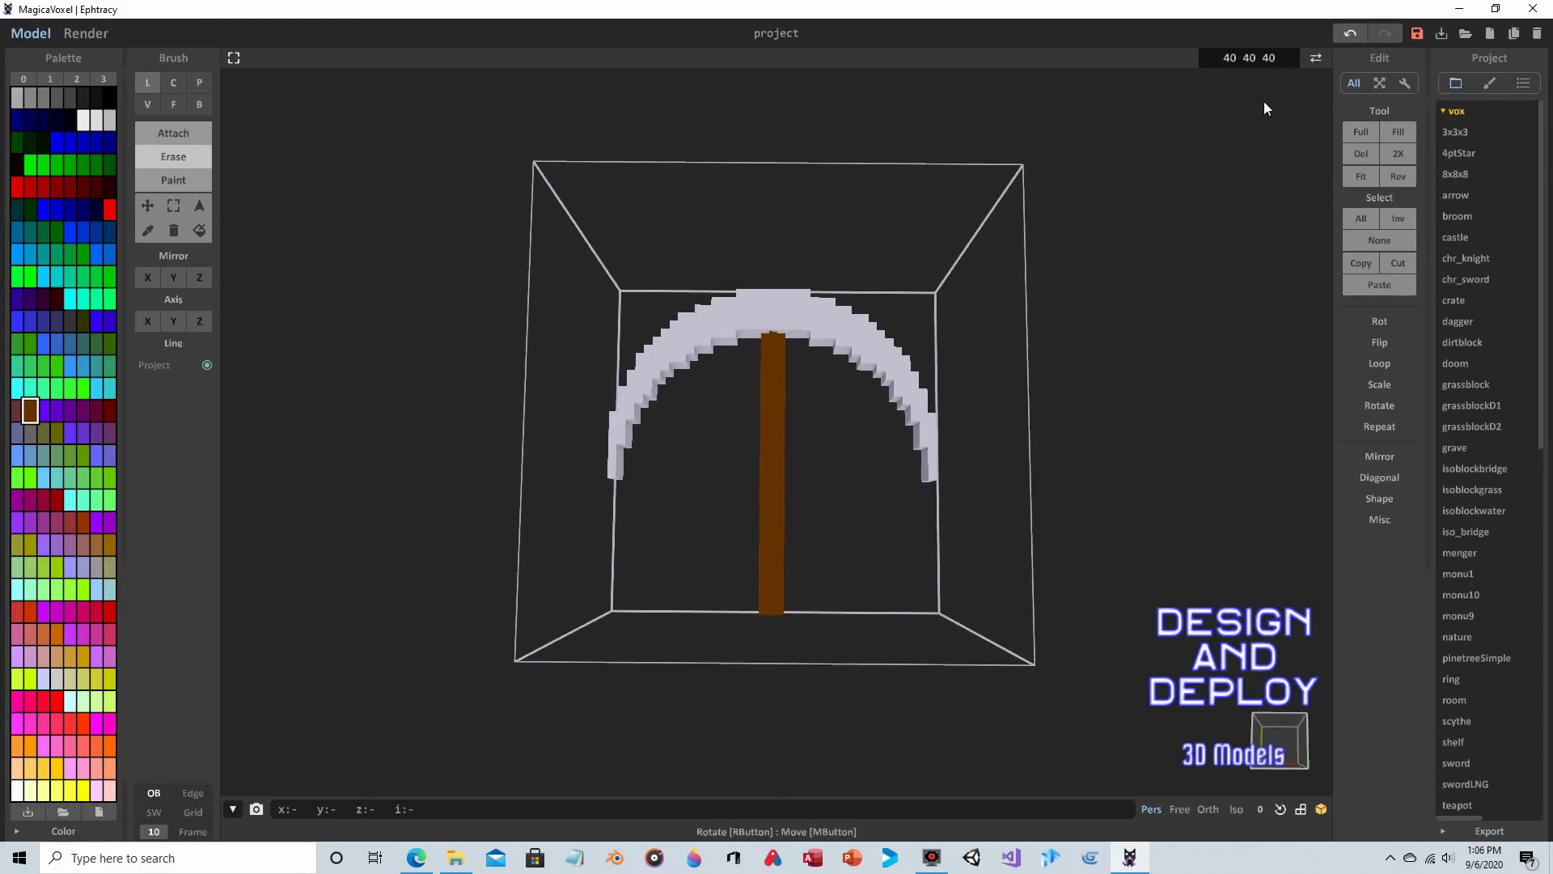
{"action": "left_click", "coordinate": [1250, 56]}
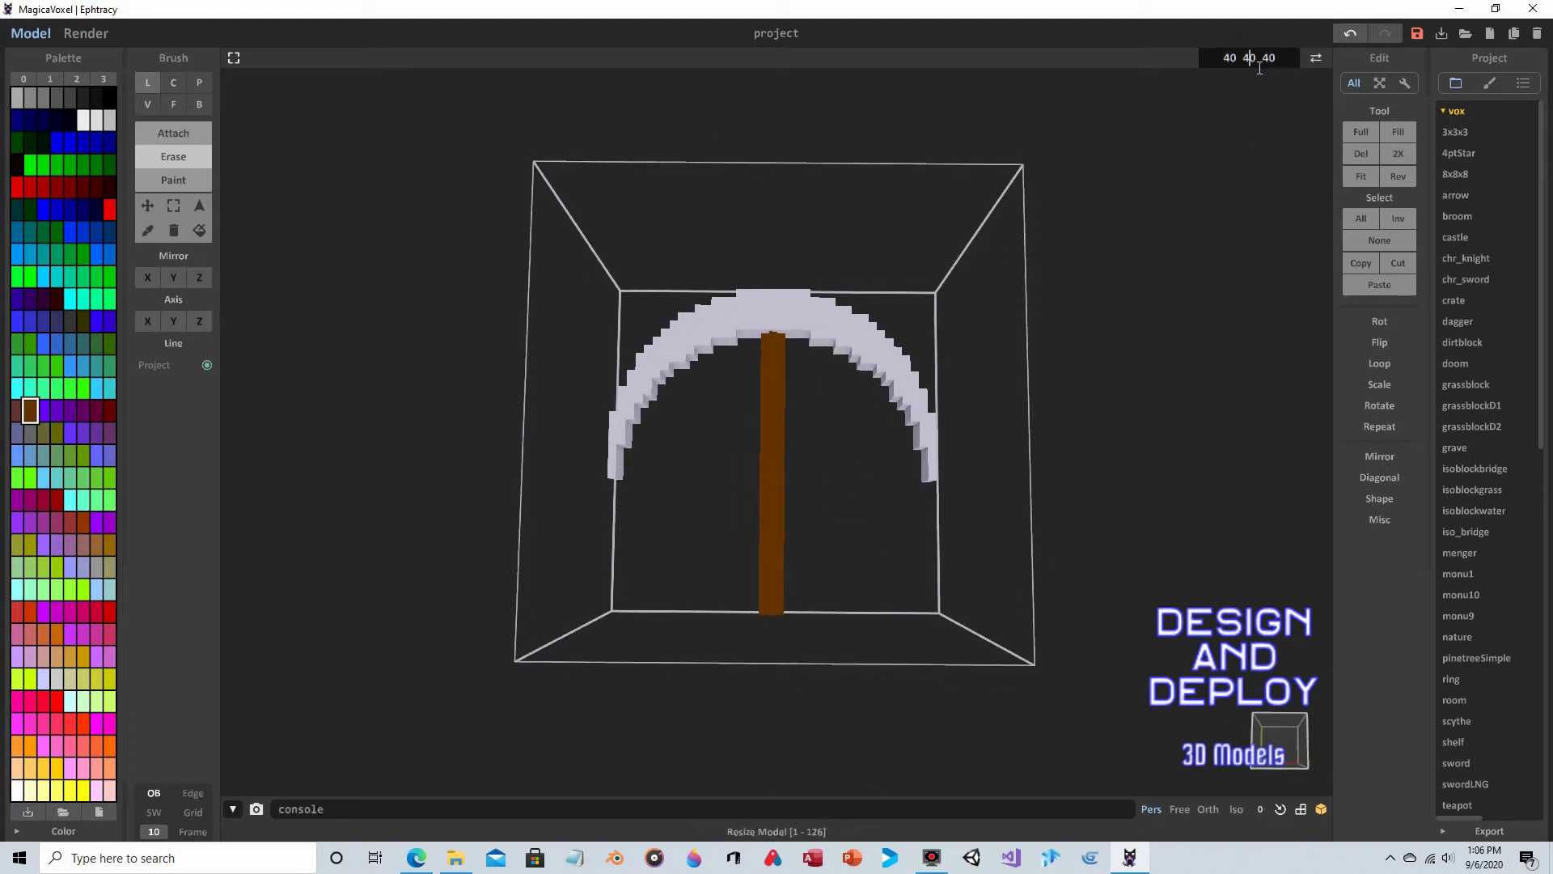
- Resize the model volume to 40 50 40
{"action": "key", "text": "BackSpace"}
{"action": "type", "text": "5"}
{"action": "key", "text": "Return"}
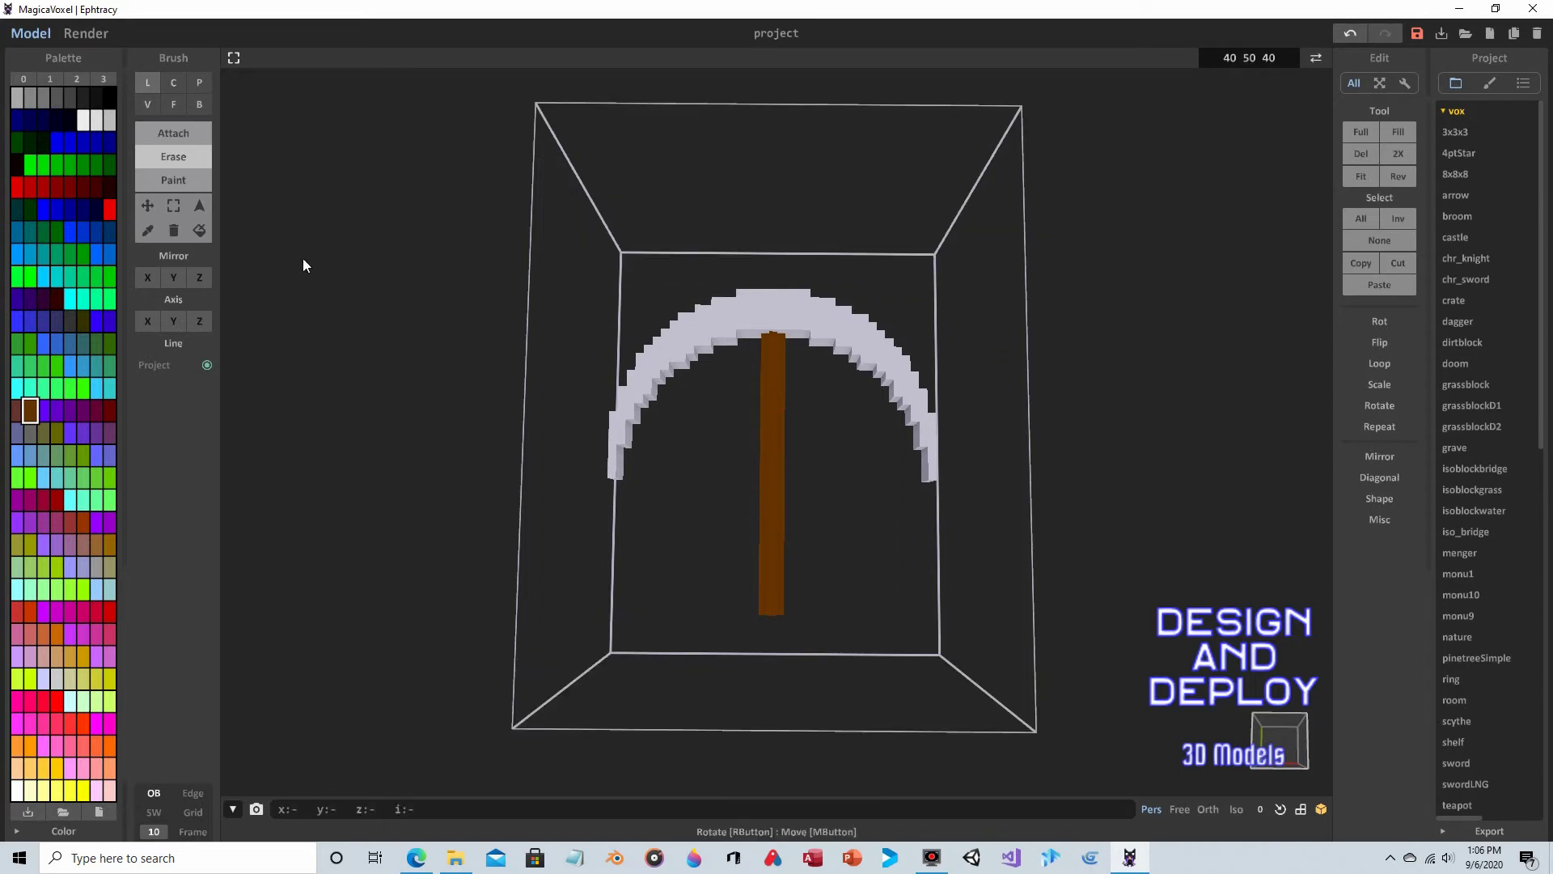
- Move the whole pickaxe upward inside the taller volume
{"action": "left_click", "coordinate": [148, 204]}
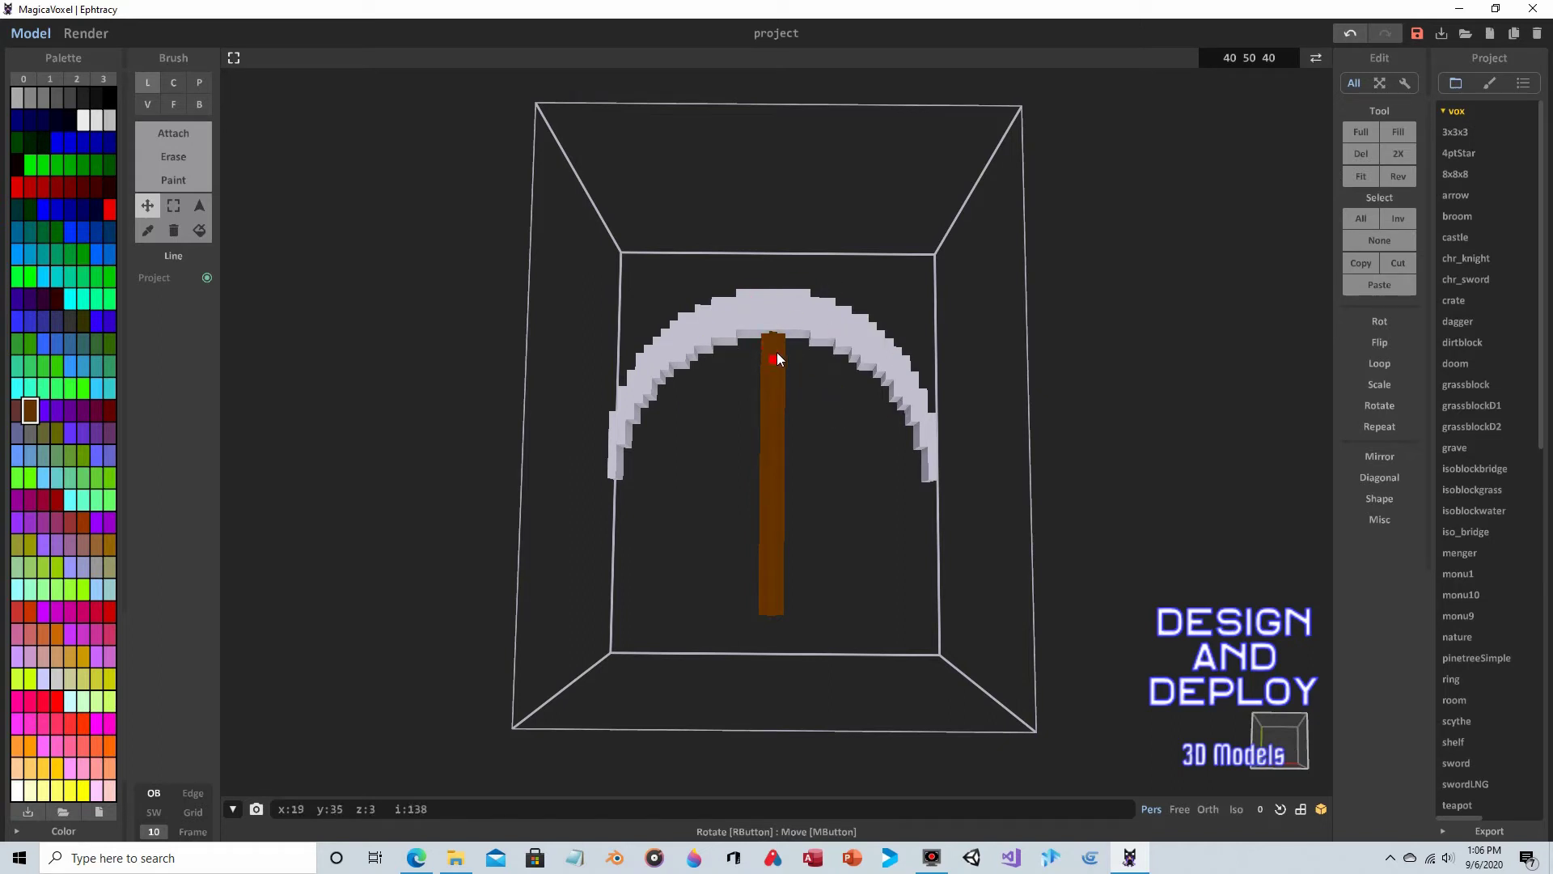
{"action": "mouse_move", "coordinate": [679, 428]}
{"action": "right_mouse_down"}
{"action": "mouse_move", "coordinate": [735, 391]}
{"action": "mouse_move", "coordinate": [841, 234]}
{"action": "mouse_move", "coordinate": [711, 409]}
{"action": "mouse_move", "coordinate": [668, 425]}
{"action": "right_mouse_up"}
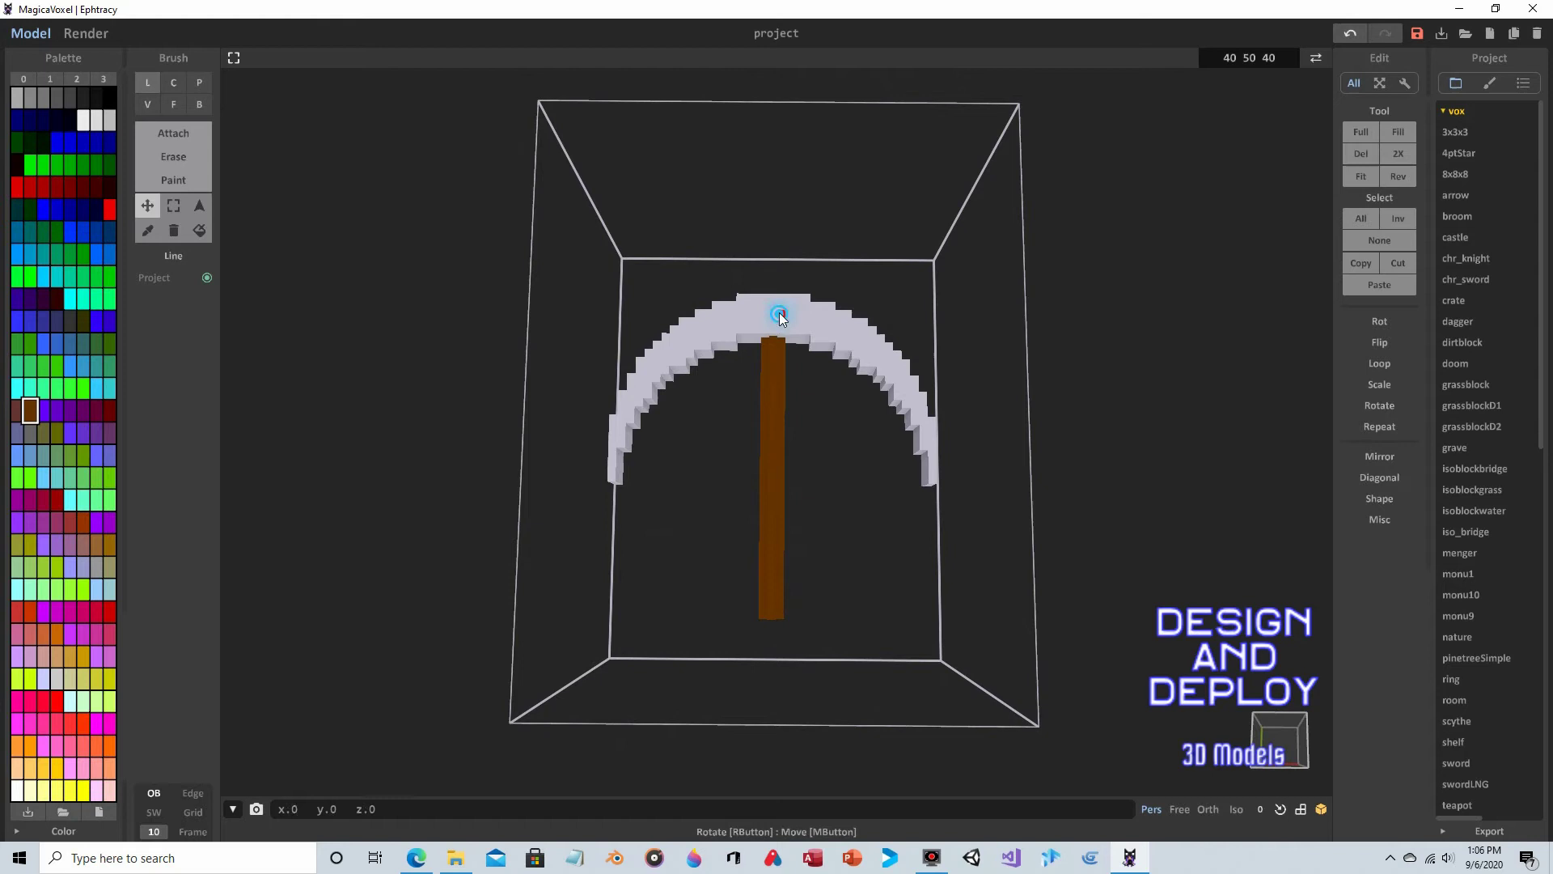
{"action": "left_click_drag", "start_coordinate": [783, 317], "coordinate": [782, 290]}
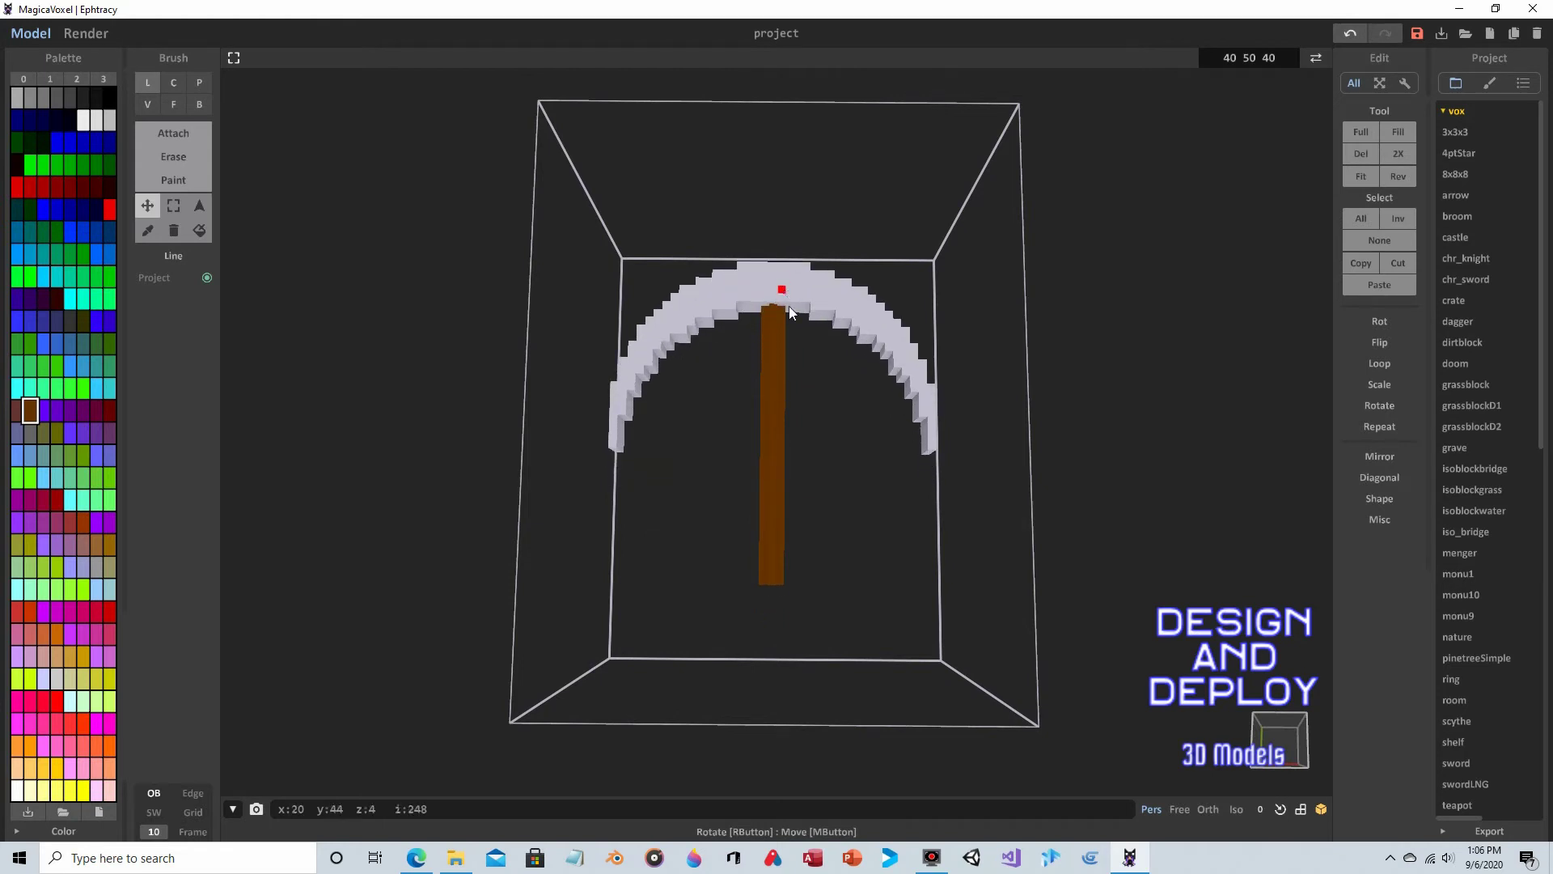
{"action": "right_click_drag", "start_coordinate": [842, 400], "coordinate": [821, 354]}
{"action": "right_click_drag", "start_coordinate": [776, 537], "coordinate": [784, 547]}
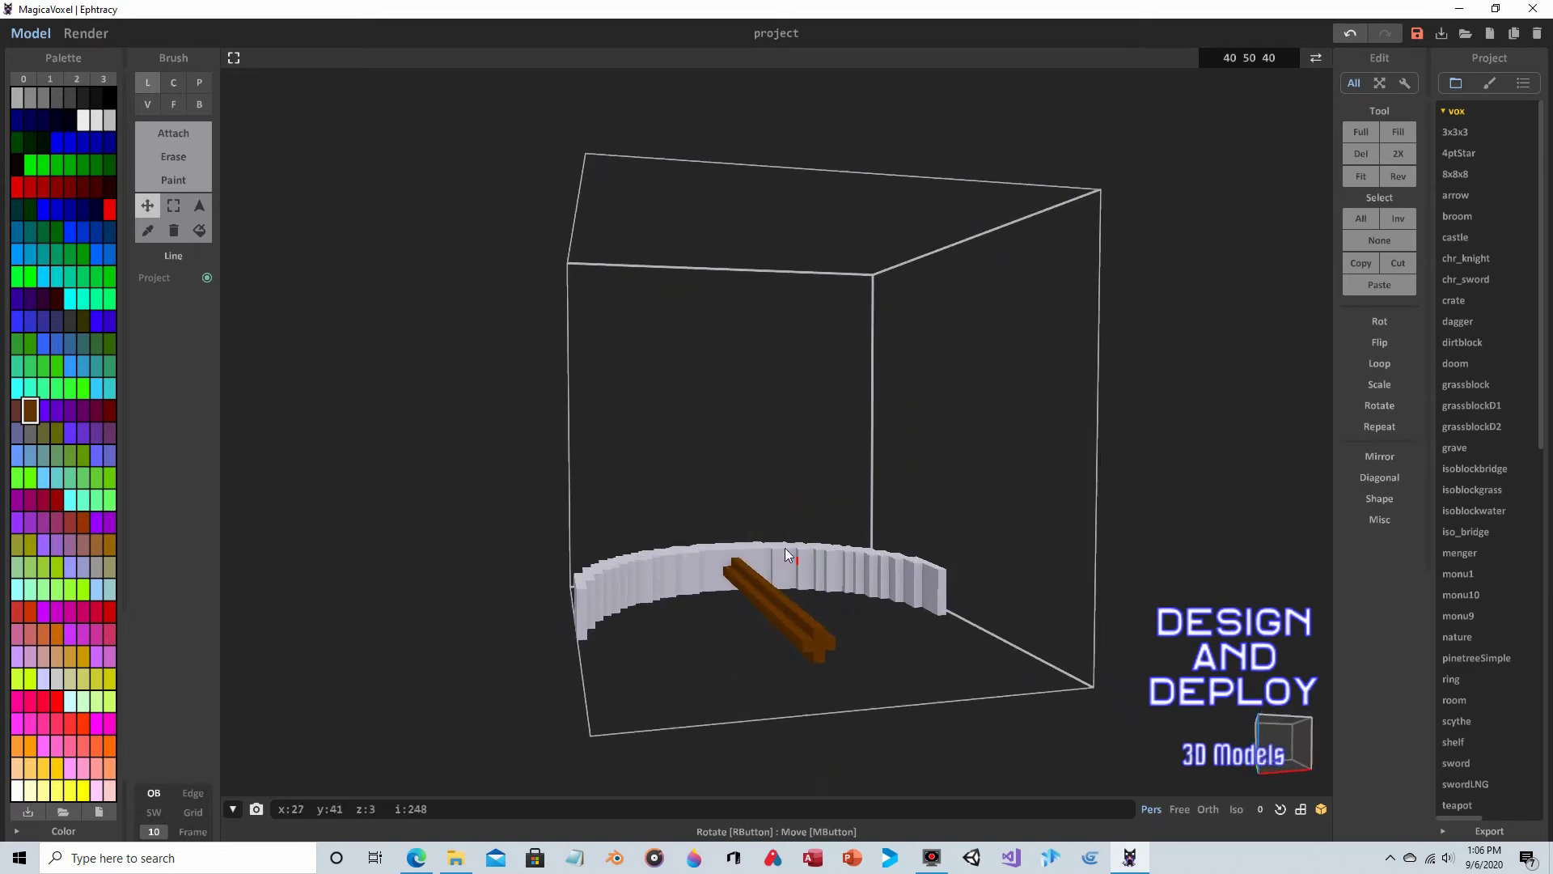
- Extend the brown handle's end with the Attach face brush and inspect it
{"action": "left_click", "coordinate": [173, 104]}
{"action": "left_click", "coordinate": [173, 131]}
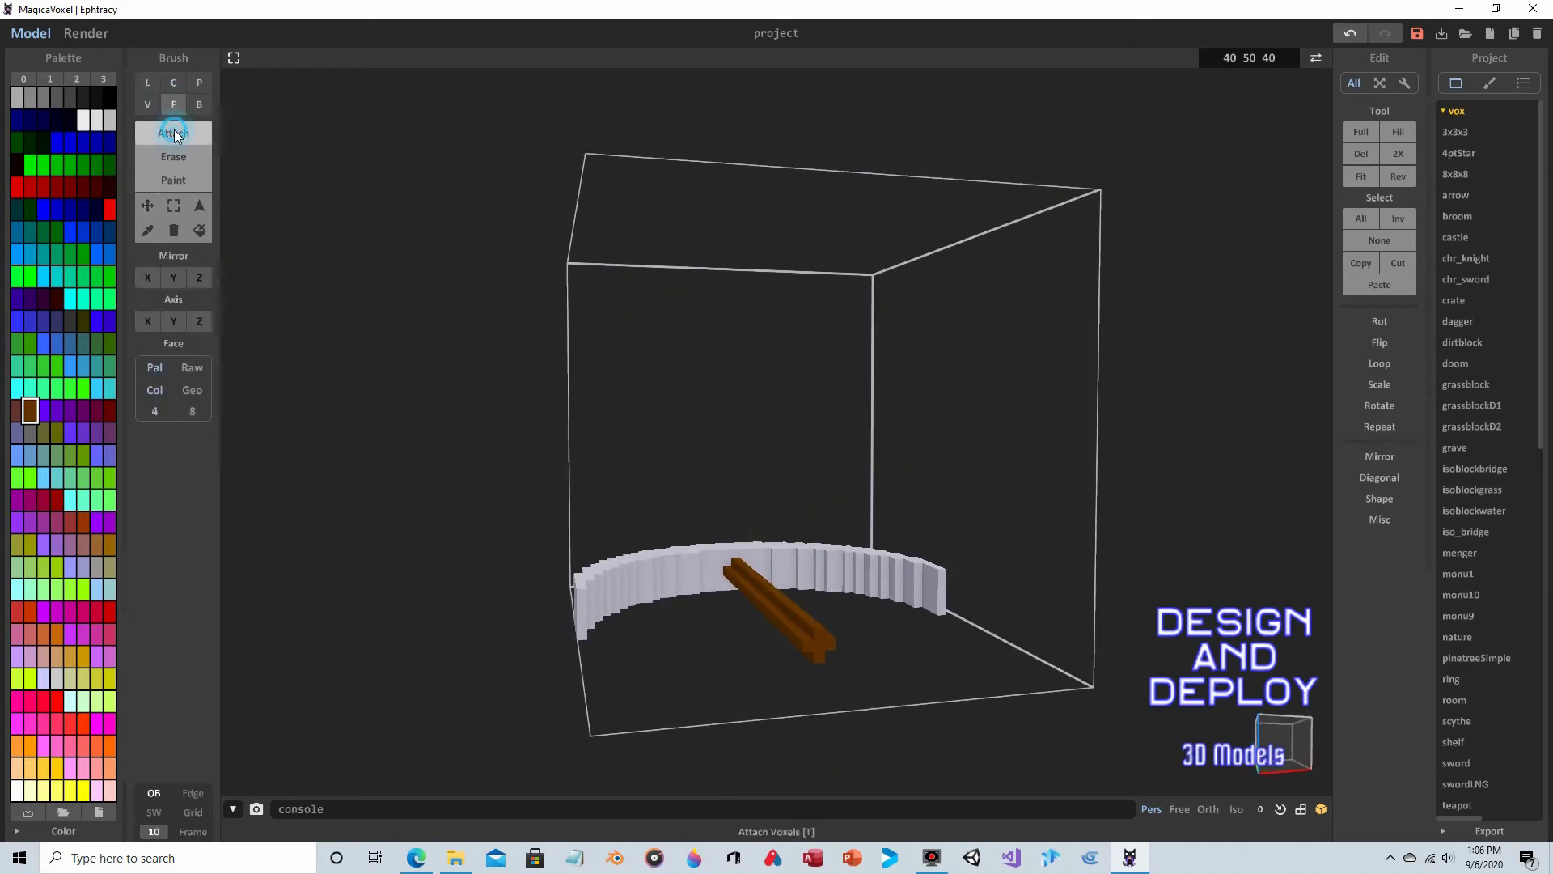
{"action": "left_click", "coordinate": [822, 649]}
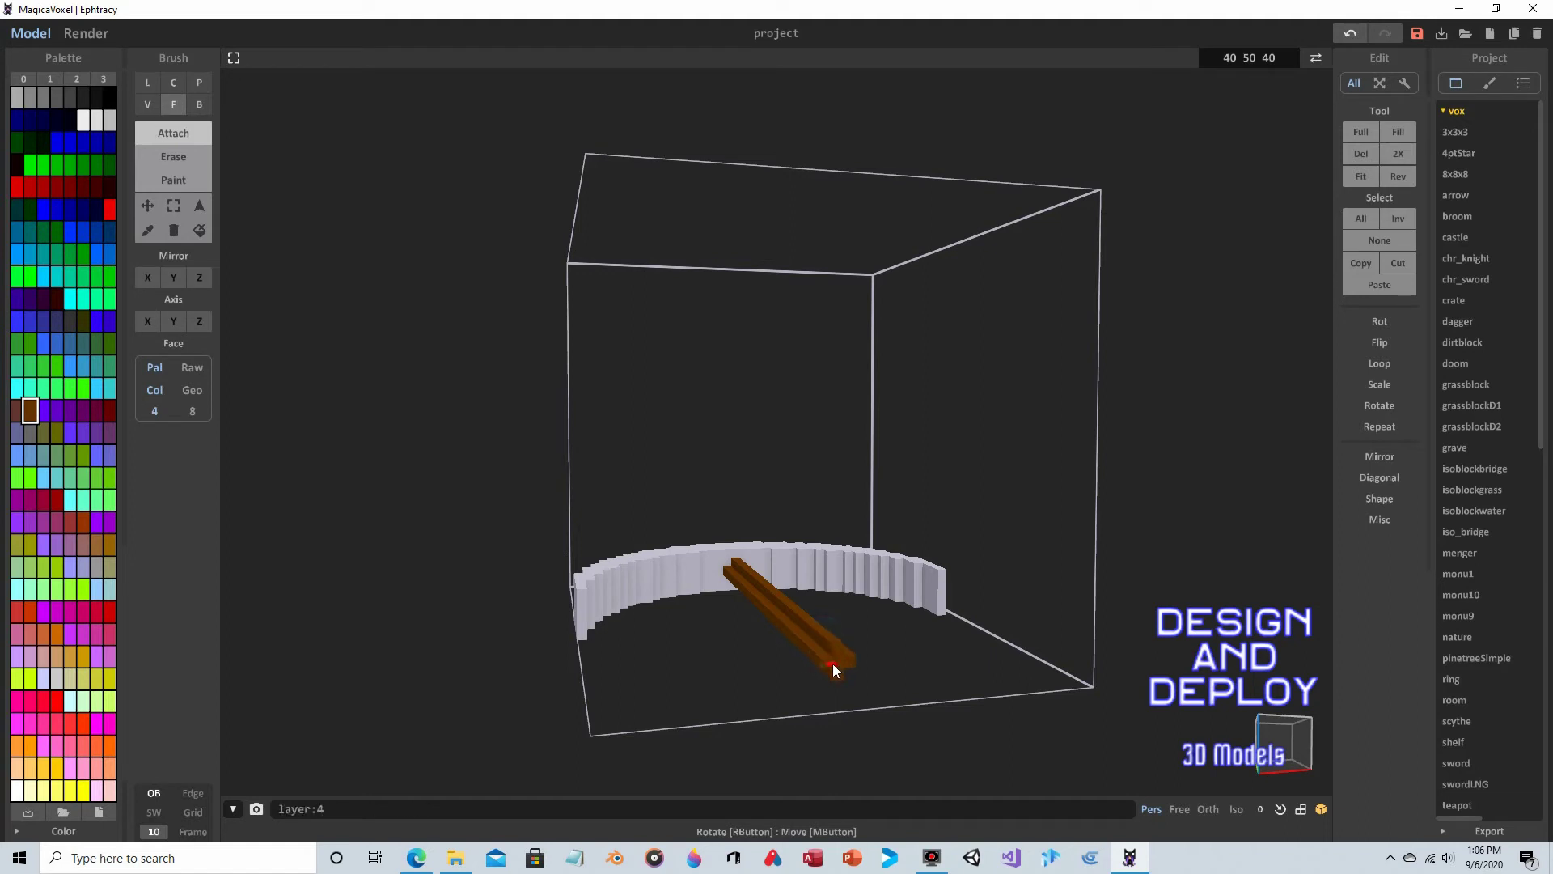
{"action": "right_click_drag", "start_coordinate": [864, 671], "coordinate": [857, 579]}
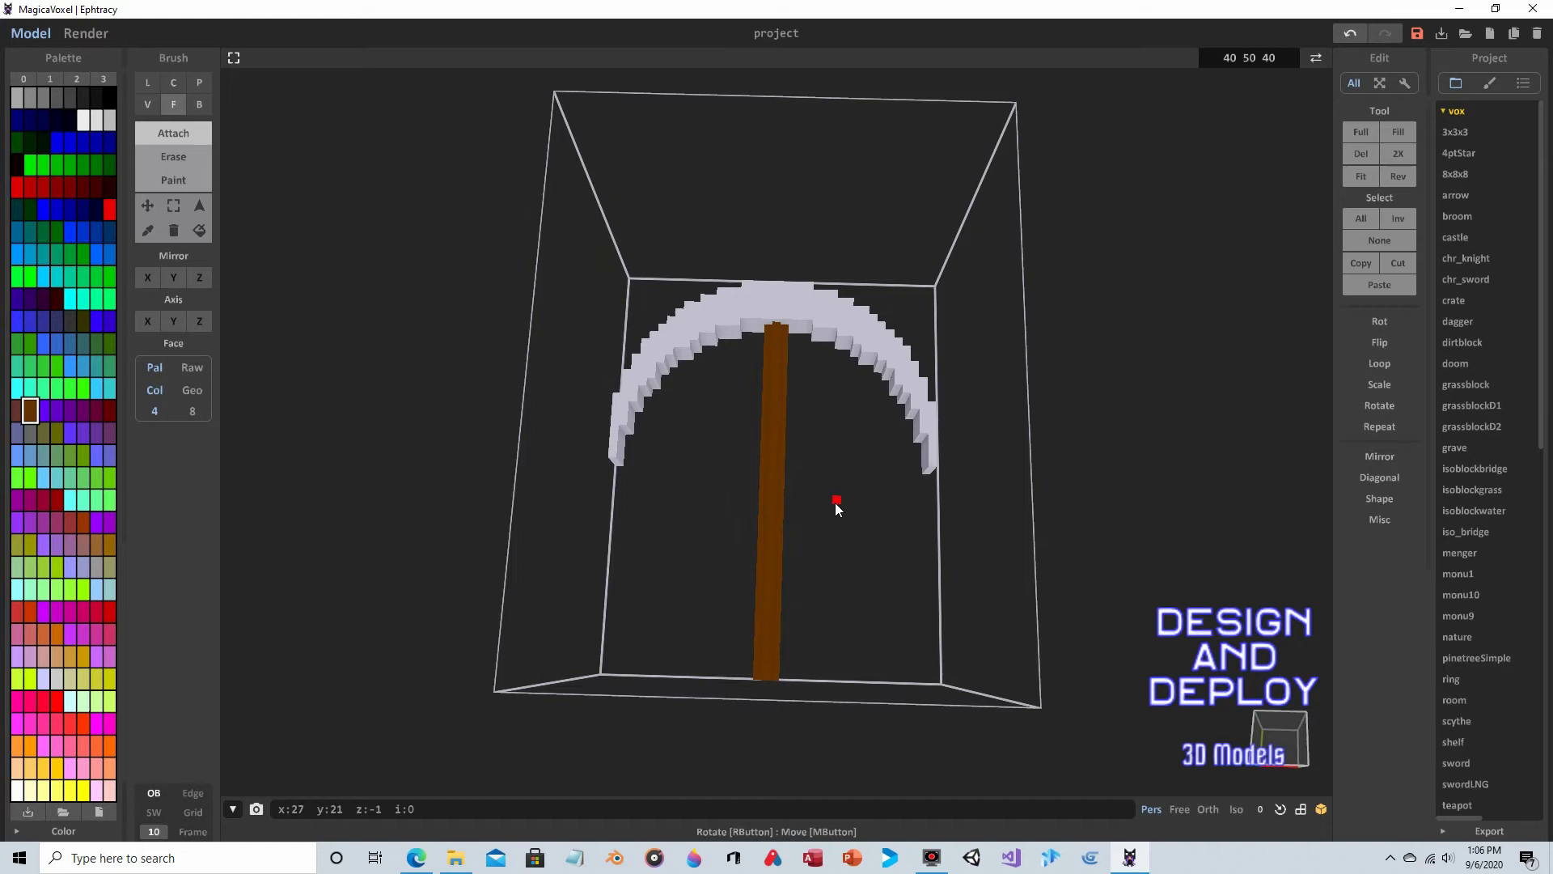
{"action": "right_click_drag", "start_coordinate": [836, 502], "coordinate": [881, 503]}
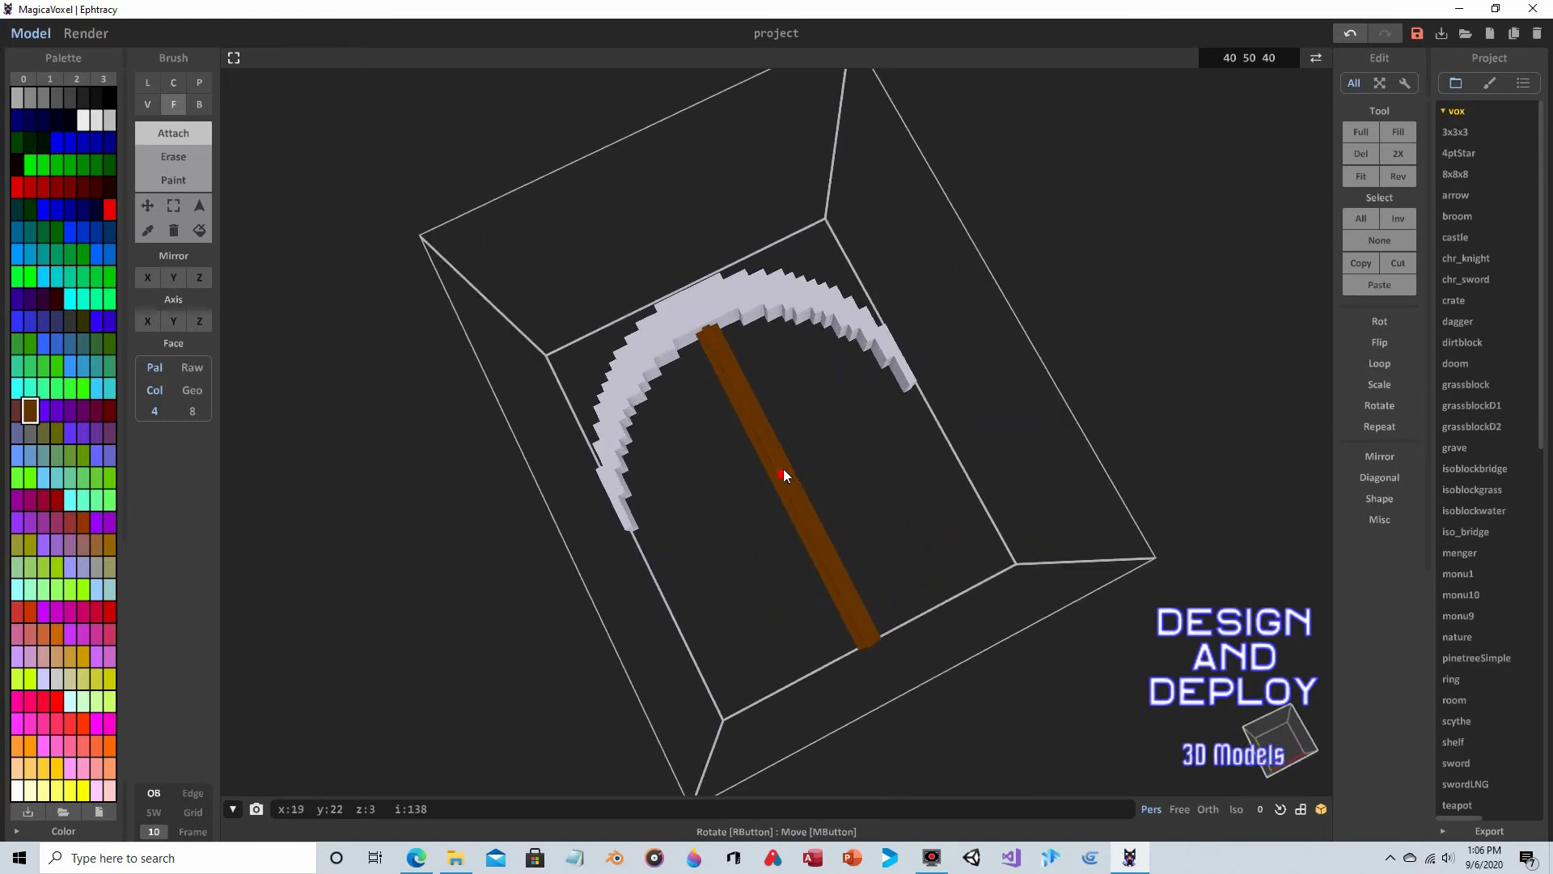
{"action": "right_click_drag", "start_coordinate": [783, 470], "coordinate": [876, 405]}
{"action": "right_click_drag", "start_coordinate": [960, 371], "coordinate": [857, 413]}
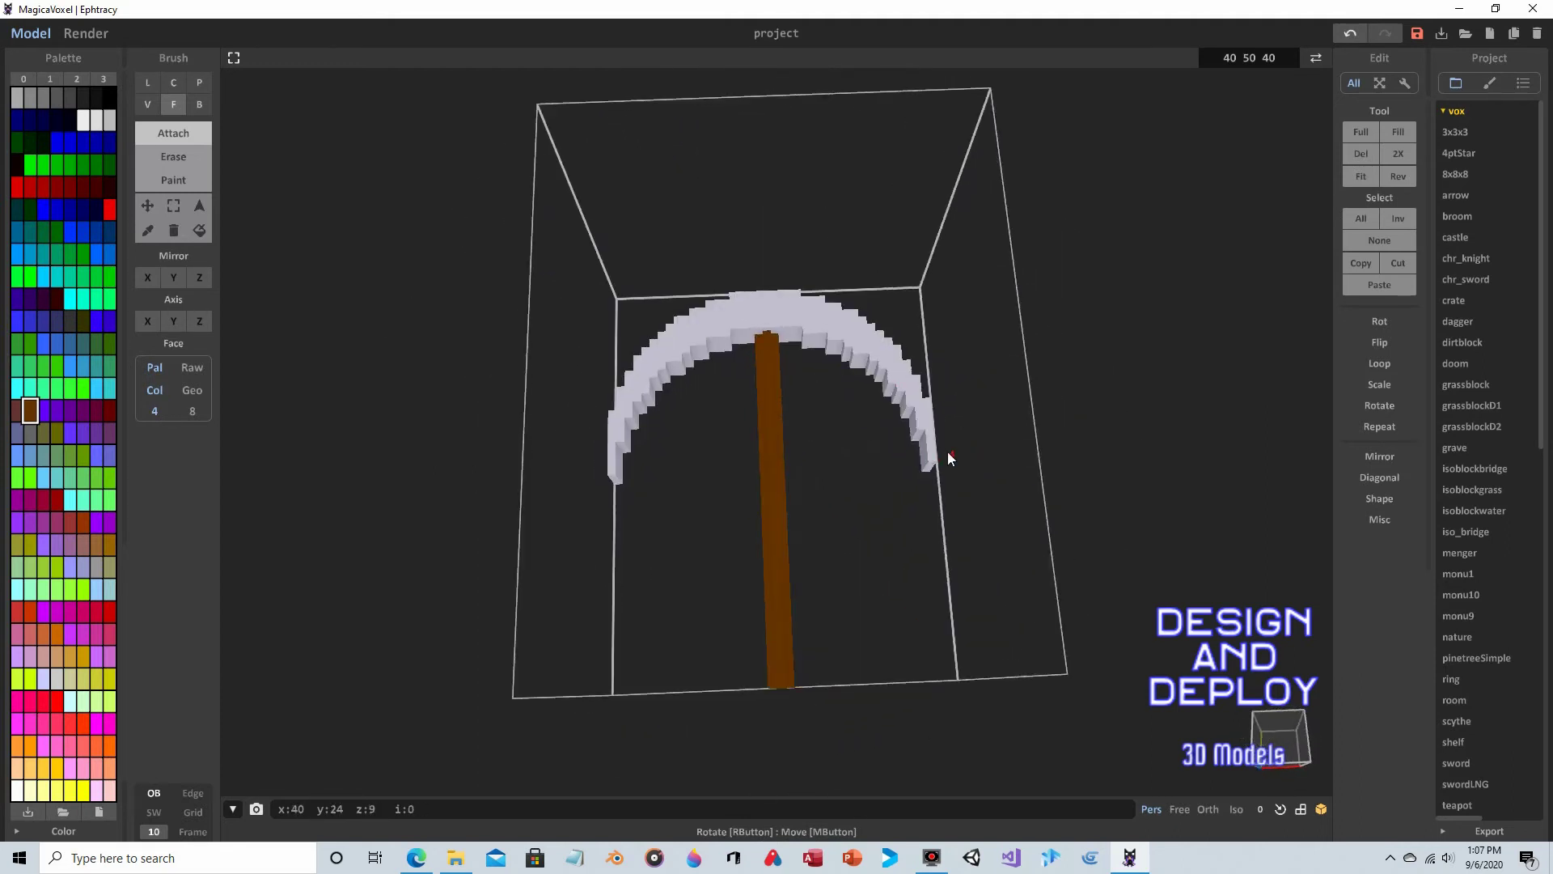
{"action": "mouse_move", "coordinate": [669, 499]}
{"action": "right_mouse_down"}
{"action": "mouse_move", "coordinate": [859, 393]}
{"action": "mouse_move", "coordinate": [761, 451]}
{"action": "mouse_move", "coordinate": [762, 487]}
{"action": "mouse_move", "coordinate": [760, 469]}
{"action": "right_mouse_up"}
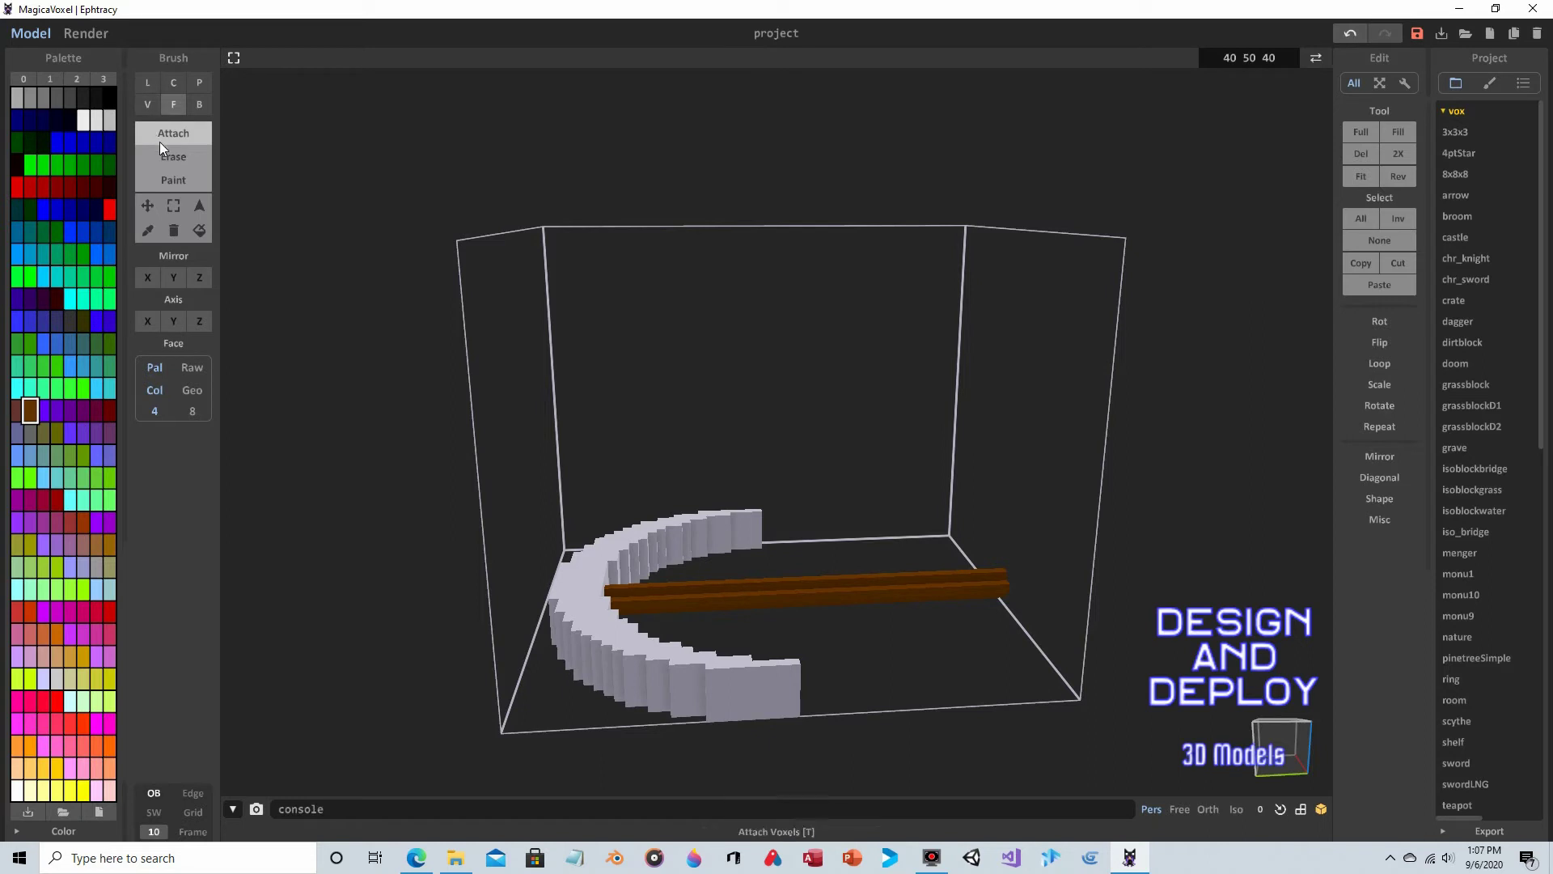
- Erase single voxels from one end of the grey head to taper its tip
{"action": "left_click", "coordinate": [148, 101]}
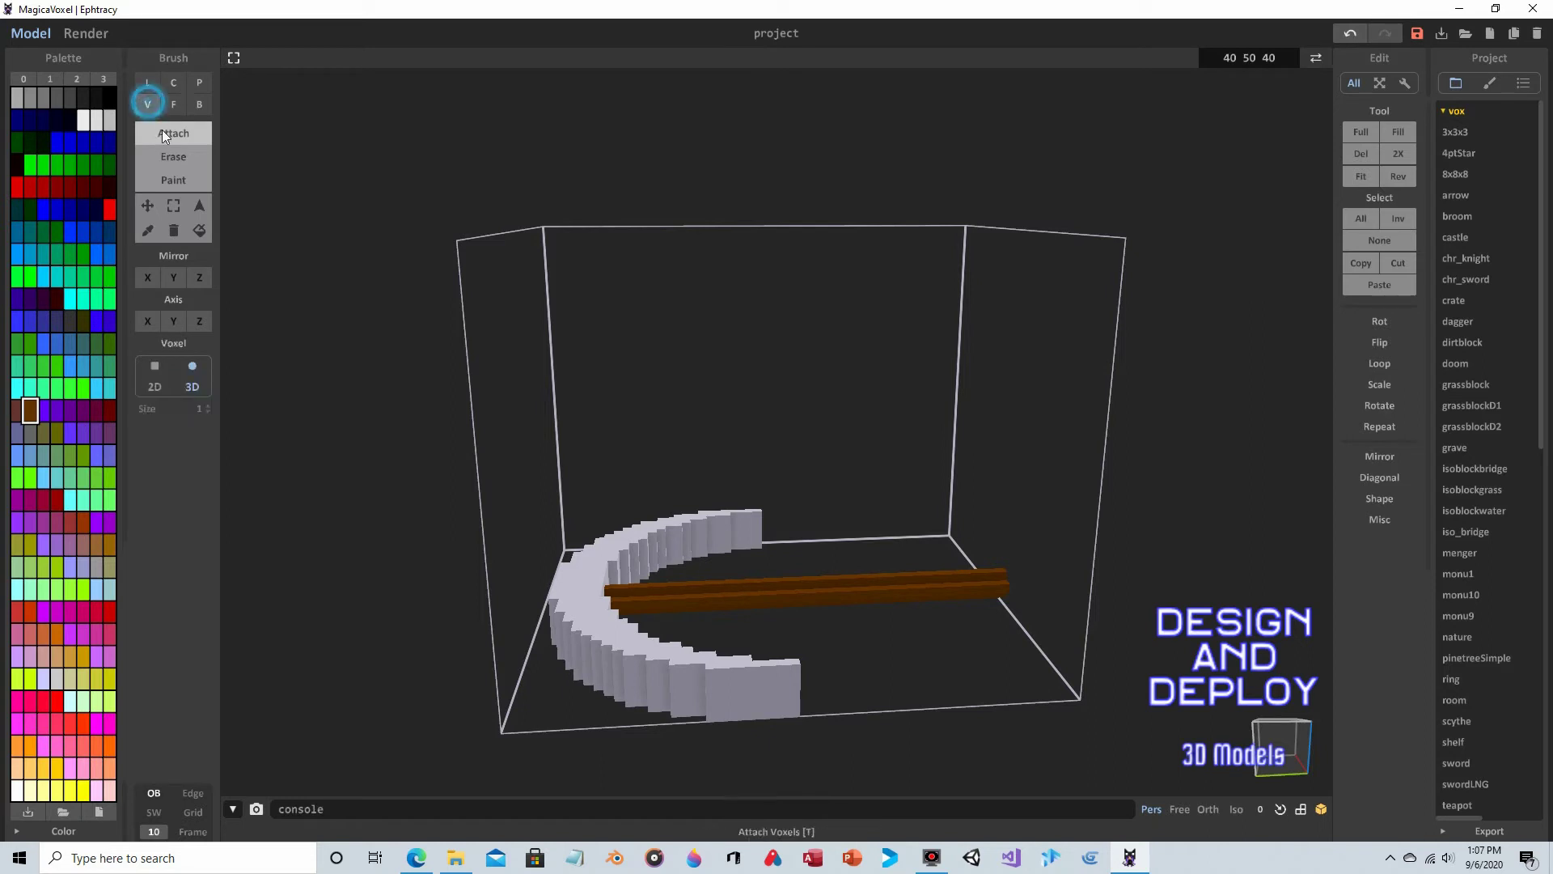
{"action": "left_click", "coordinate": [173, 155]}
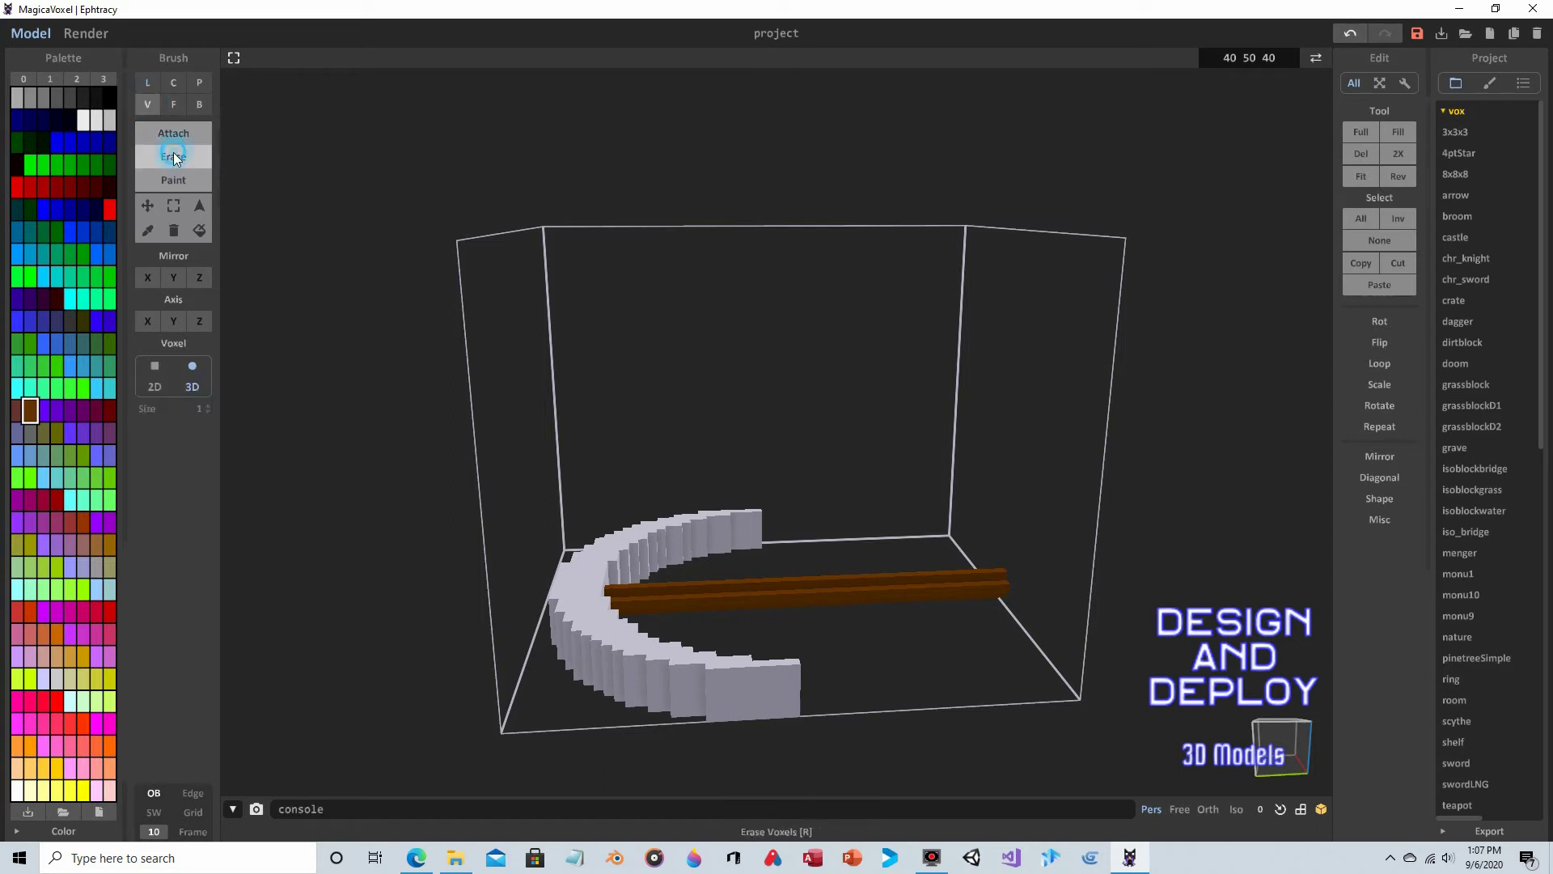
{"action": "right_click_drag", "start_coordinate": [719, 412], "coordinate": [790, 624]}
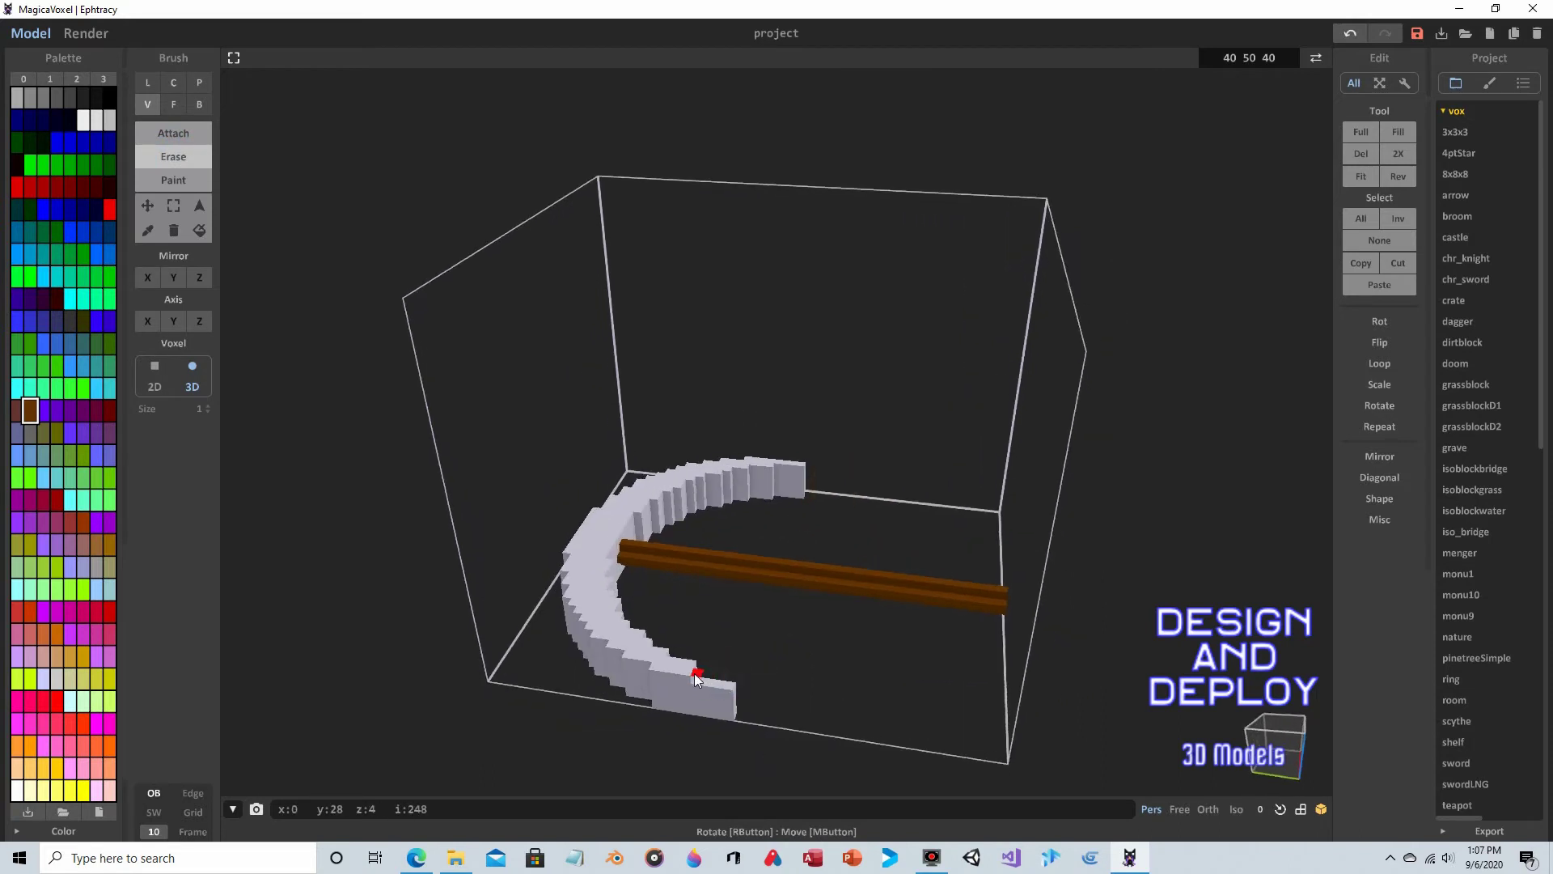
{"action": "mouse_move", "coordinate": [695, 672]}
{"action": "right_mouse_down"}
{"action": "mouse_move", "coordinate": [797, 571]}
{"action": "mouse_move", "coordinate": [802, 449]}
{"action": "right_mouse_up"}
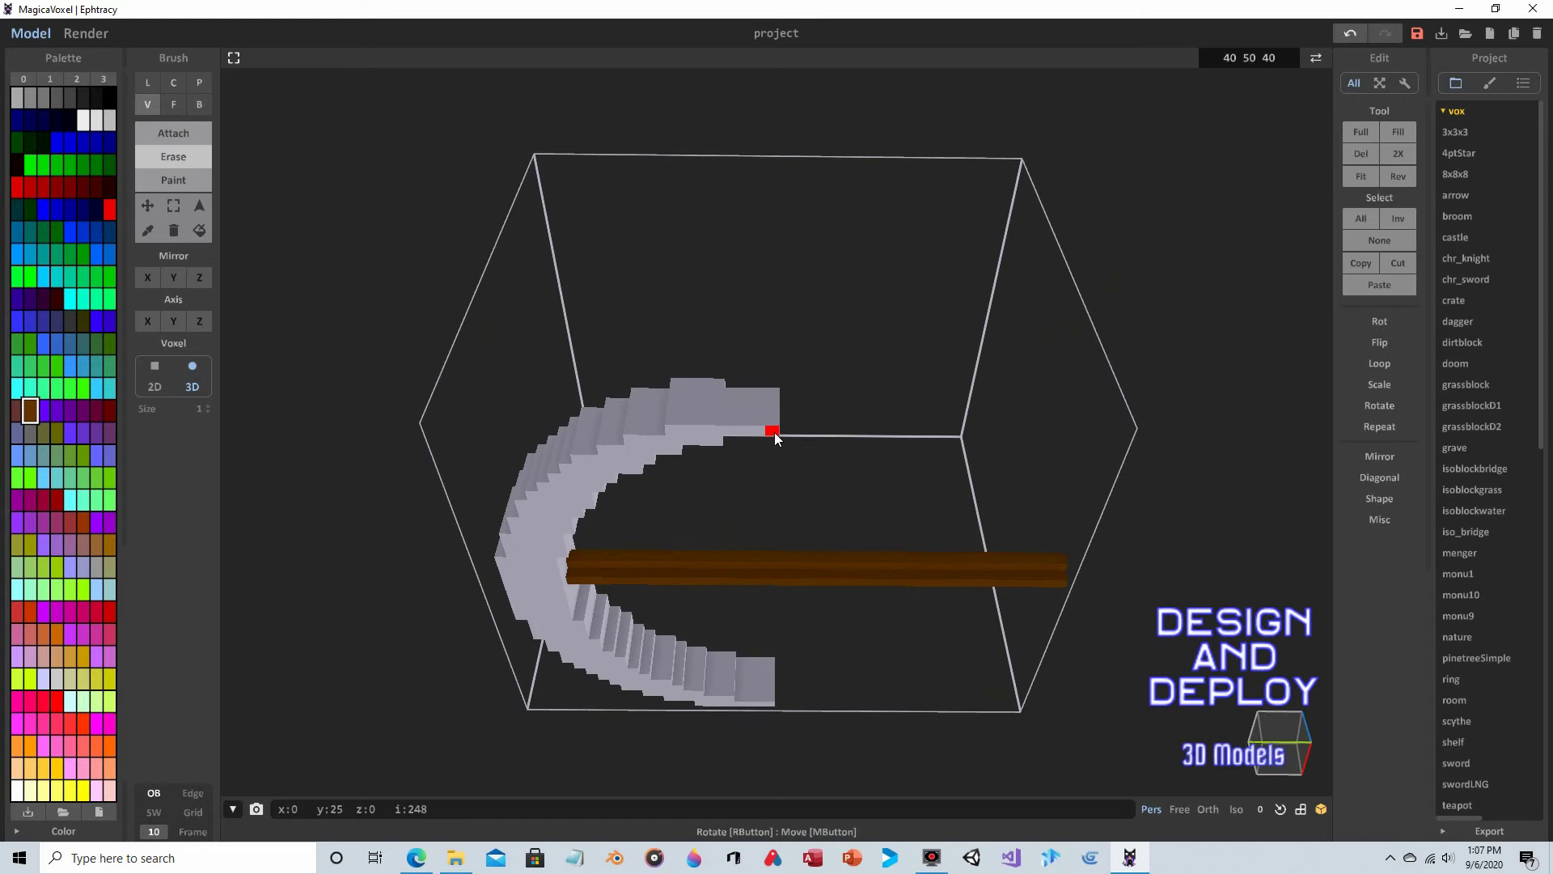
{"action": "left_click_drag", "start_coordinate": [774, 437], "coordinate": [728, 426]}
{"action": "mouse_move", "coordinate": [821, 405]}
{"action": "right_mouse_down"}
{"action": "mouse_move", "coordinate": [798, 450]}
{"action": "mouse_move", "coordinate": [515, 599]}
{"action": "mouse_move", "coordinate": [954, 676]}
{"action": "mouse_move", "coordinate": [985, 596]}
{"action": "mouse_move", "coordinate": [867, 648]}
{"action": "mouse_move", "coordinate": [866, 483]}
{"action": "right_mouse_up"}
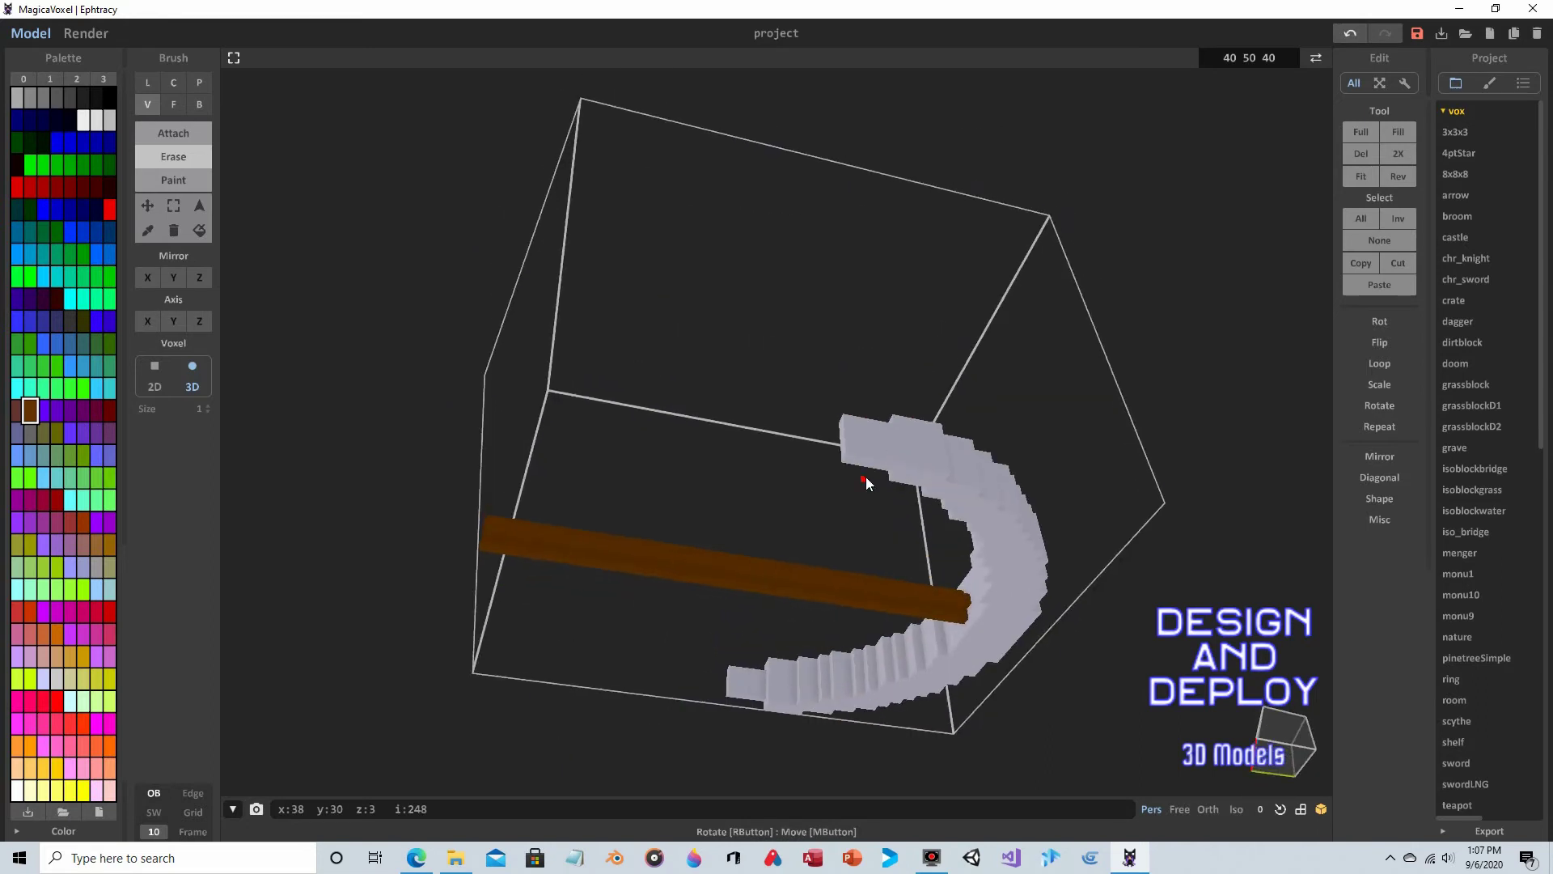
{"action": "left_click", "coordinate": [856, 458]}
{"action": "left_click", "coordinate": [880, 468]}
- Trim the arc's end step further, notching off its top voxels
{"action": "right_click_drag", "start_coordinate": [902, 397], "coordinate": [822, 550]}
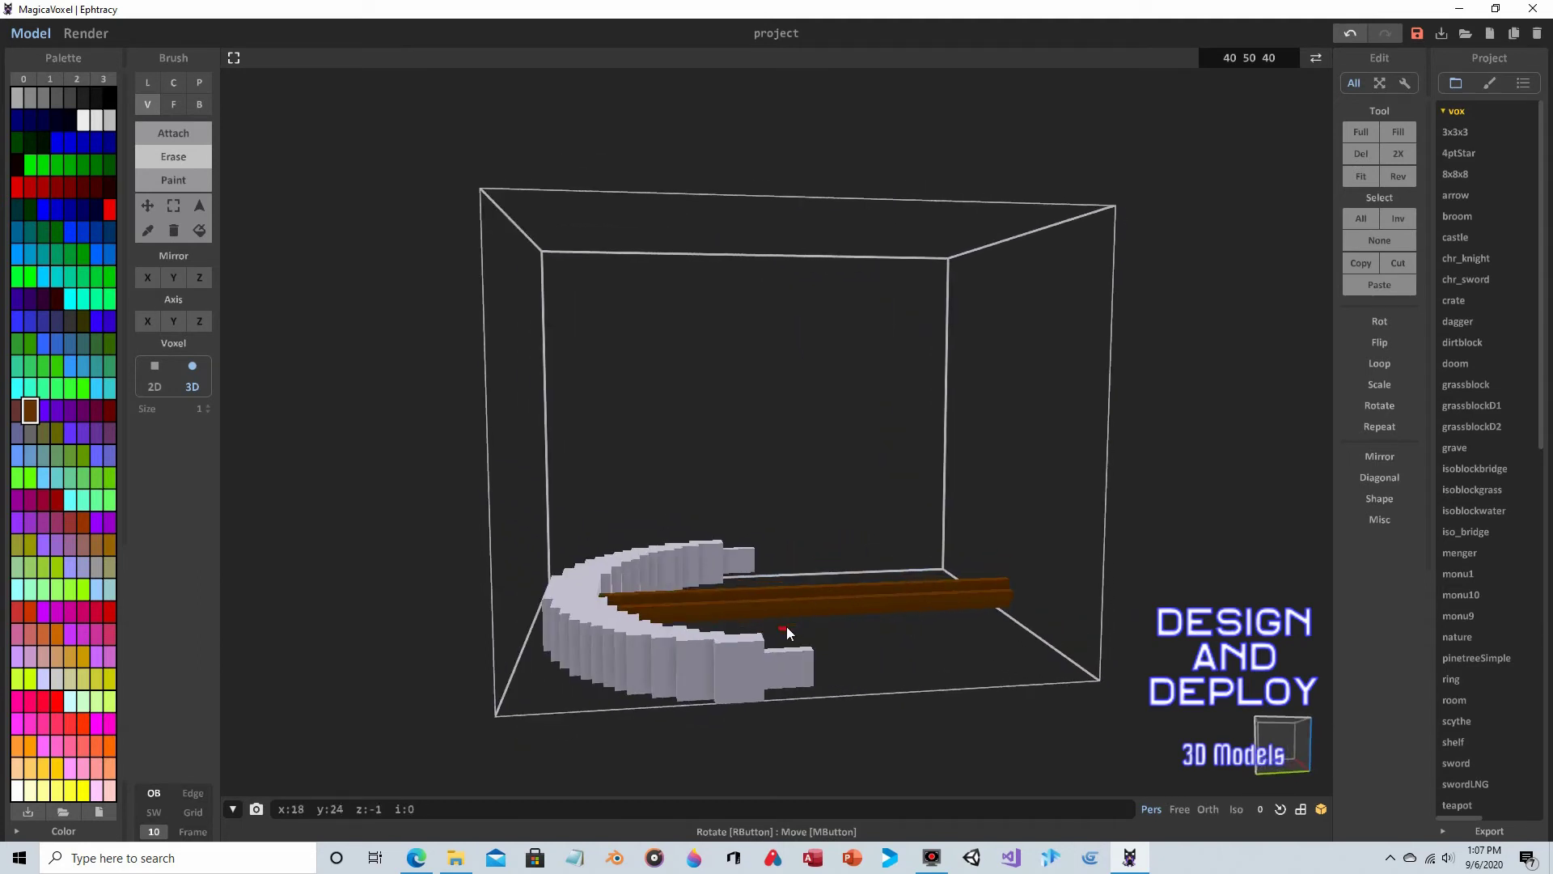
{"action": "right_click_drag", "start_coordinate": [828, 603], "coordinate": [779, 650]}
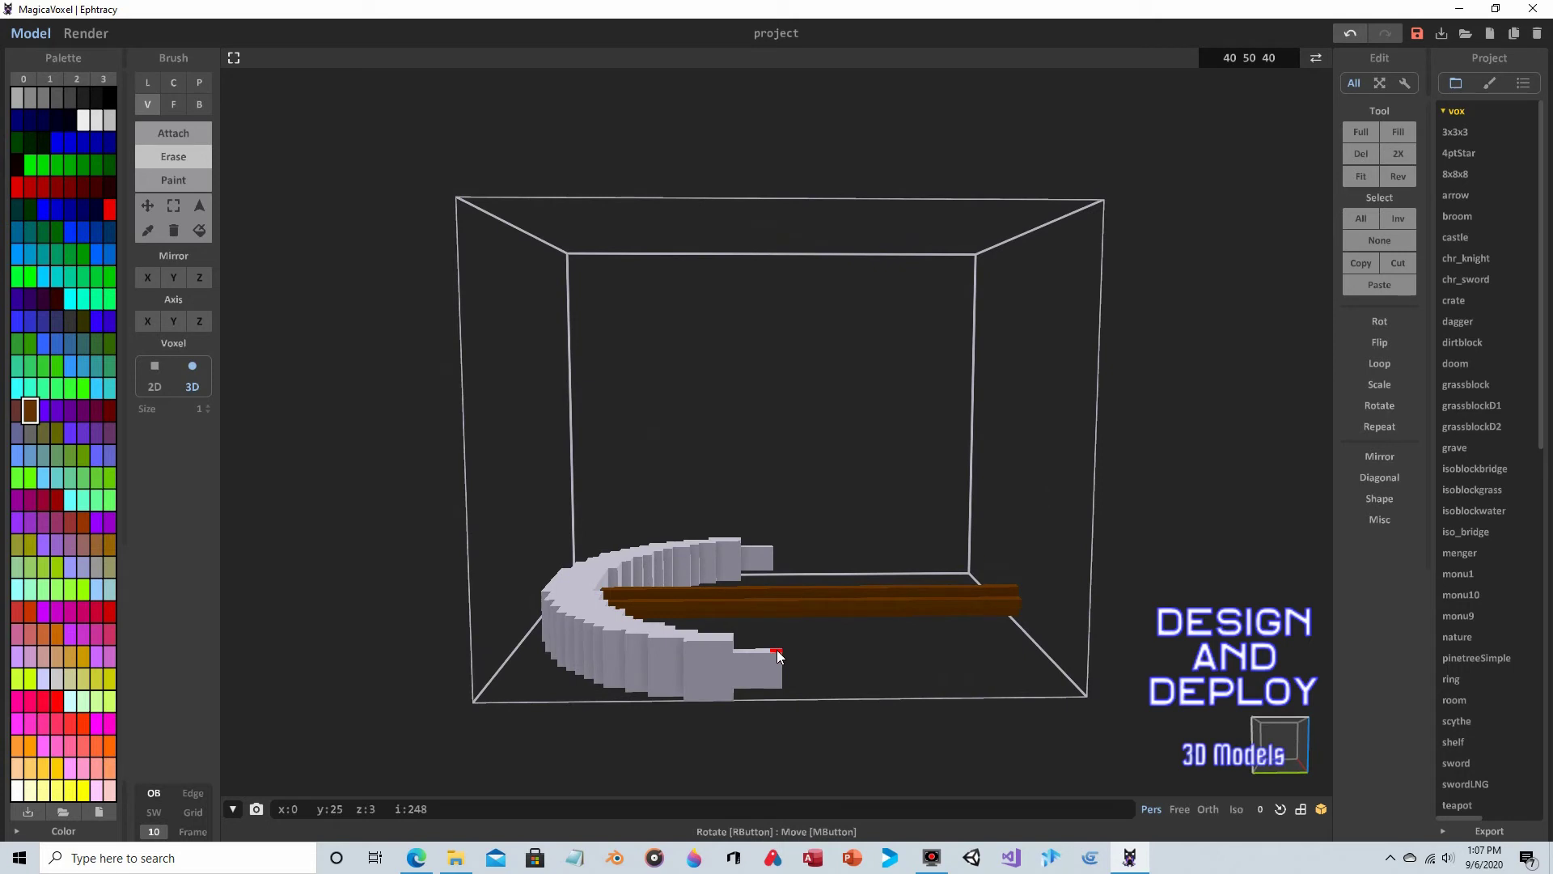
{"action": "left_click", "coordinate": [777, 650]}
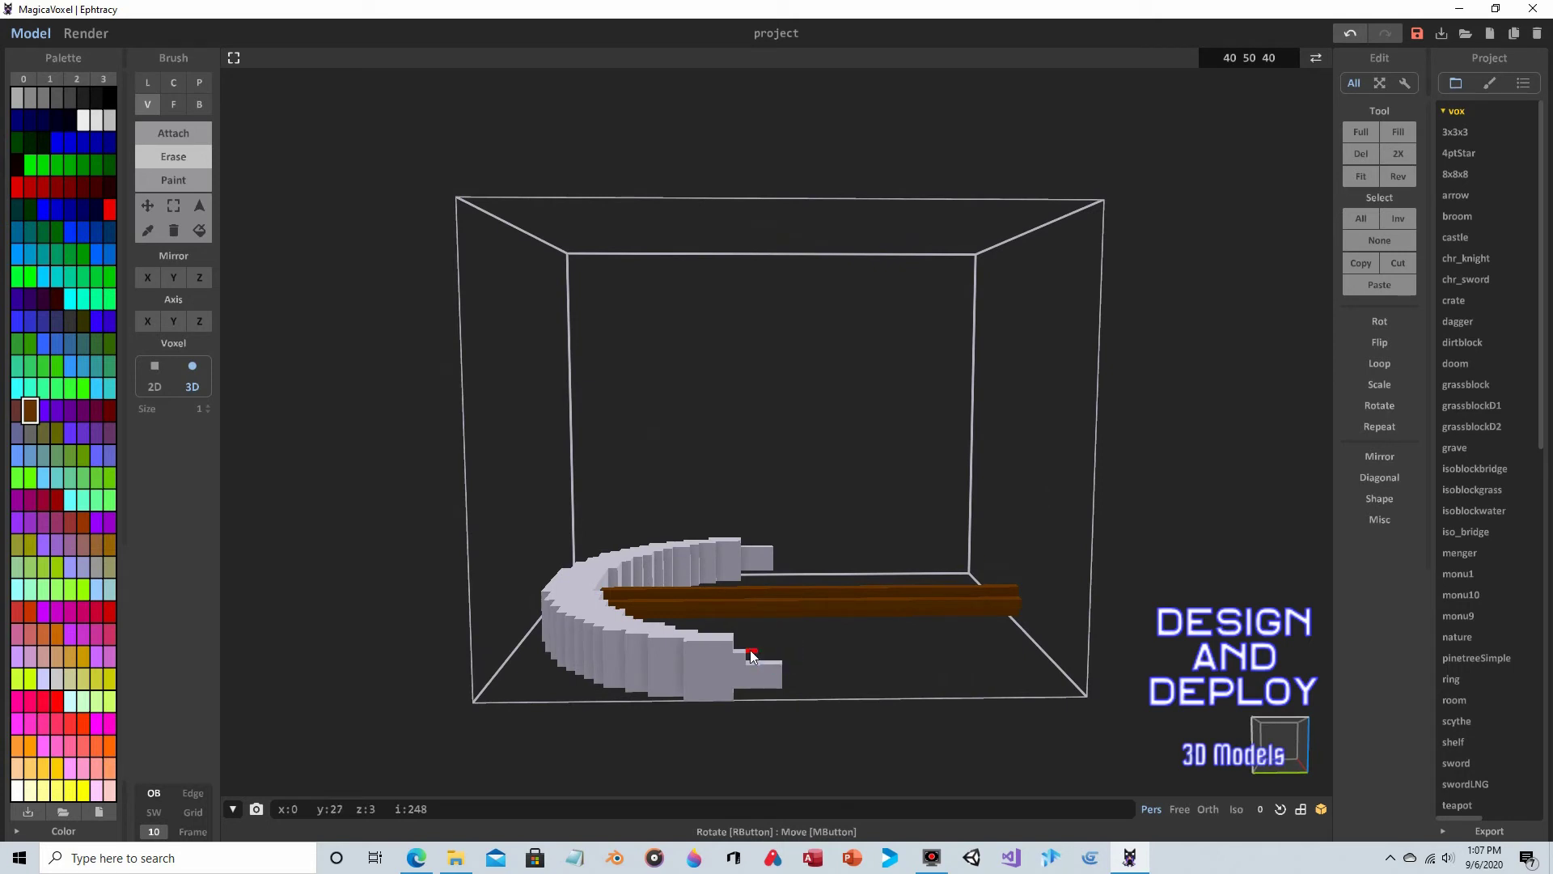
{"action": "left_click", "coordinate": [776, 685]}
{"action": "mouse_move", "coordinate": [745, 686]}
{"action": "right_mouse_down"}
{"action": "mouse_move", "coordinate": [748, 647]}
{"action": "mouse_move", "coordinate": [763, 679]}
{"action": "right_mouse_up"}
{"action": "left_click", "coordinate": [763, 680]}
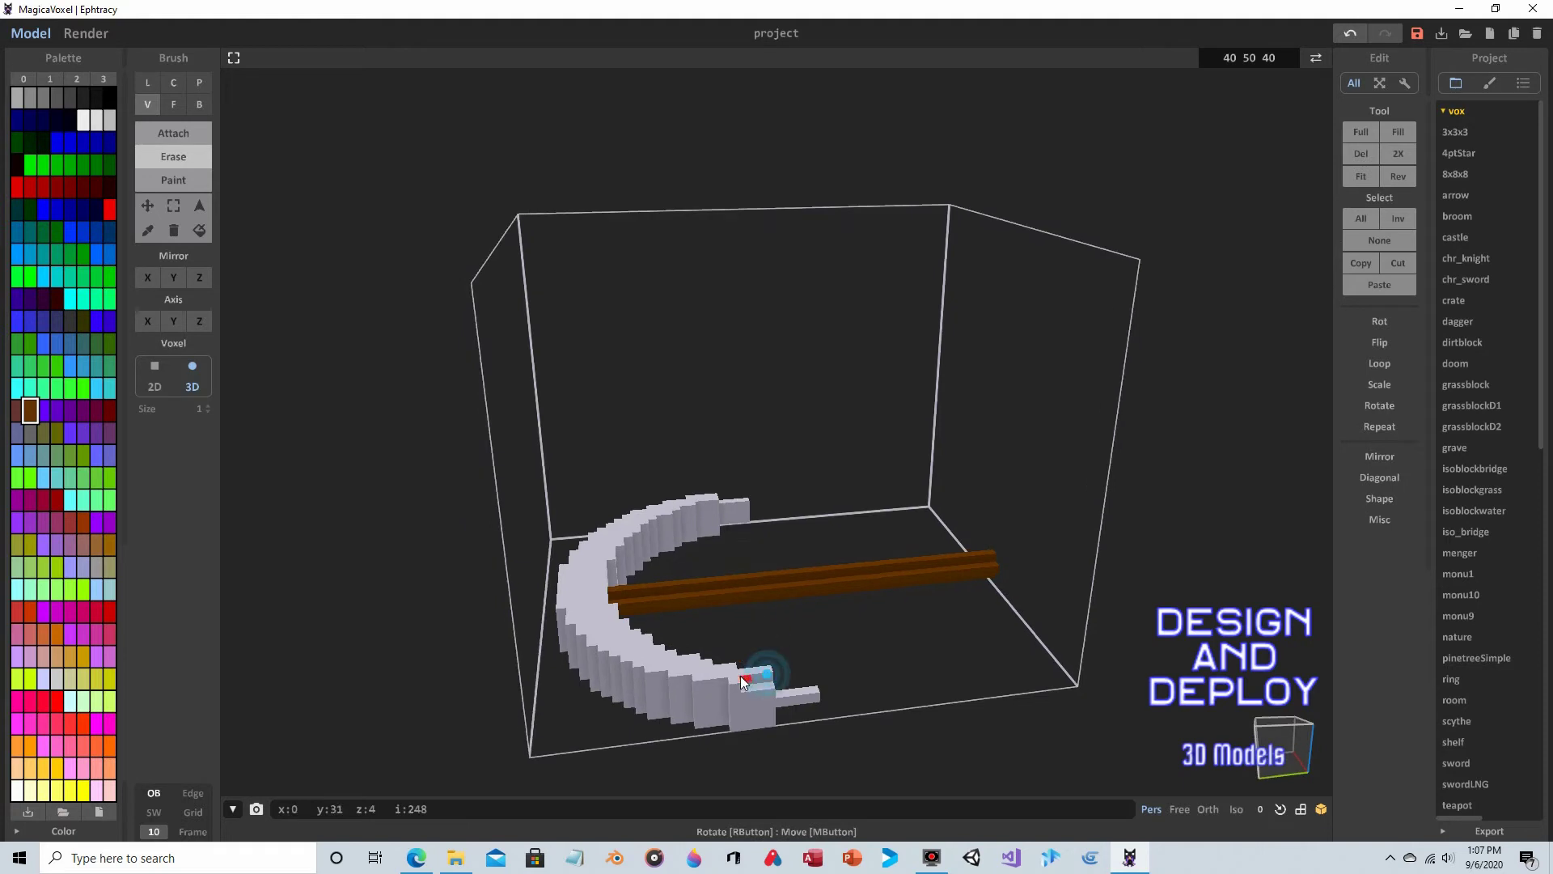
{"action": "left_click", "coordinate": [765, 676]}
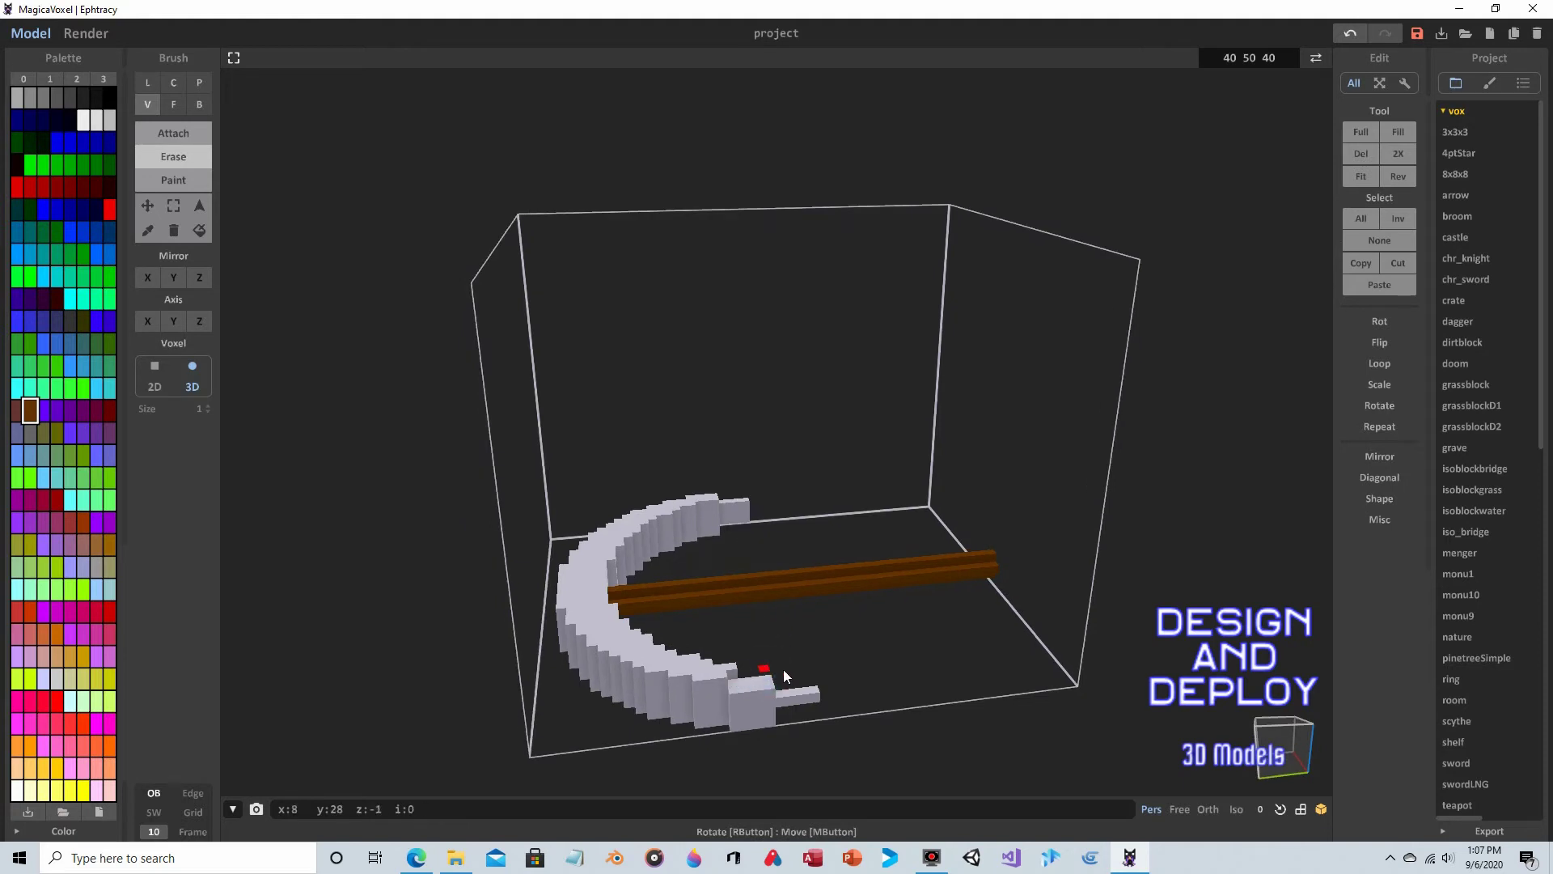
{"action": "mouse_move", "coordinate": [780, 686]}
{"action": "right_mouse_down"}
{"action": "mouse_move", "coordinate": [787, 665]}
{"action": "mouse_move", "coordinate": [649, 670]}
{"action": "mouse_move", "coordinate": [759, 537]}
{"action": "right_mouse_up"}
- Erase voxels from the arc's other end step so both tips taper to points
{"action": "left_click", "coordinate": [629, 629]}
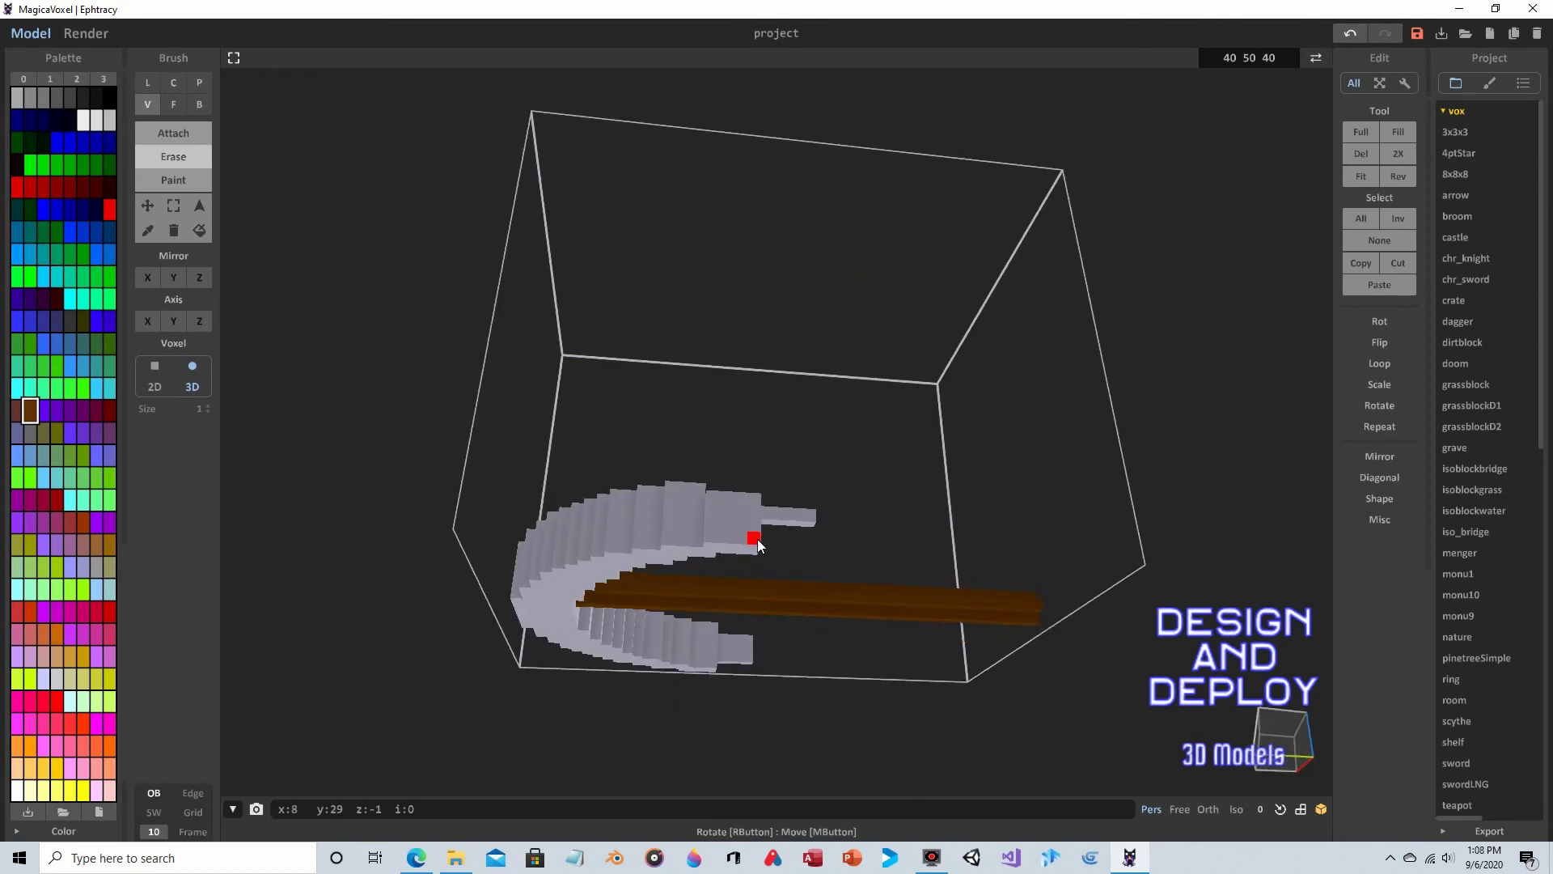
{"action": "left_click", "coordinate": [720, 538]}
{"action": "right_click_drag", "start_coordinate": [715, 550], "coordinate": [473, 581]}
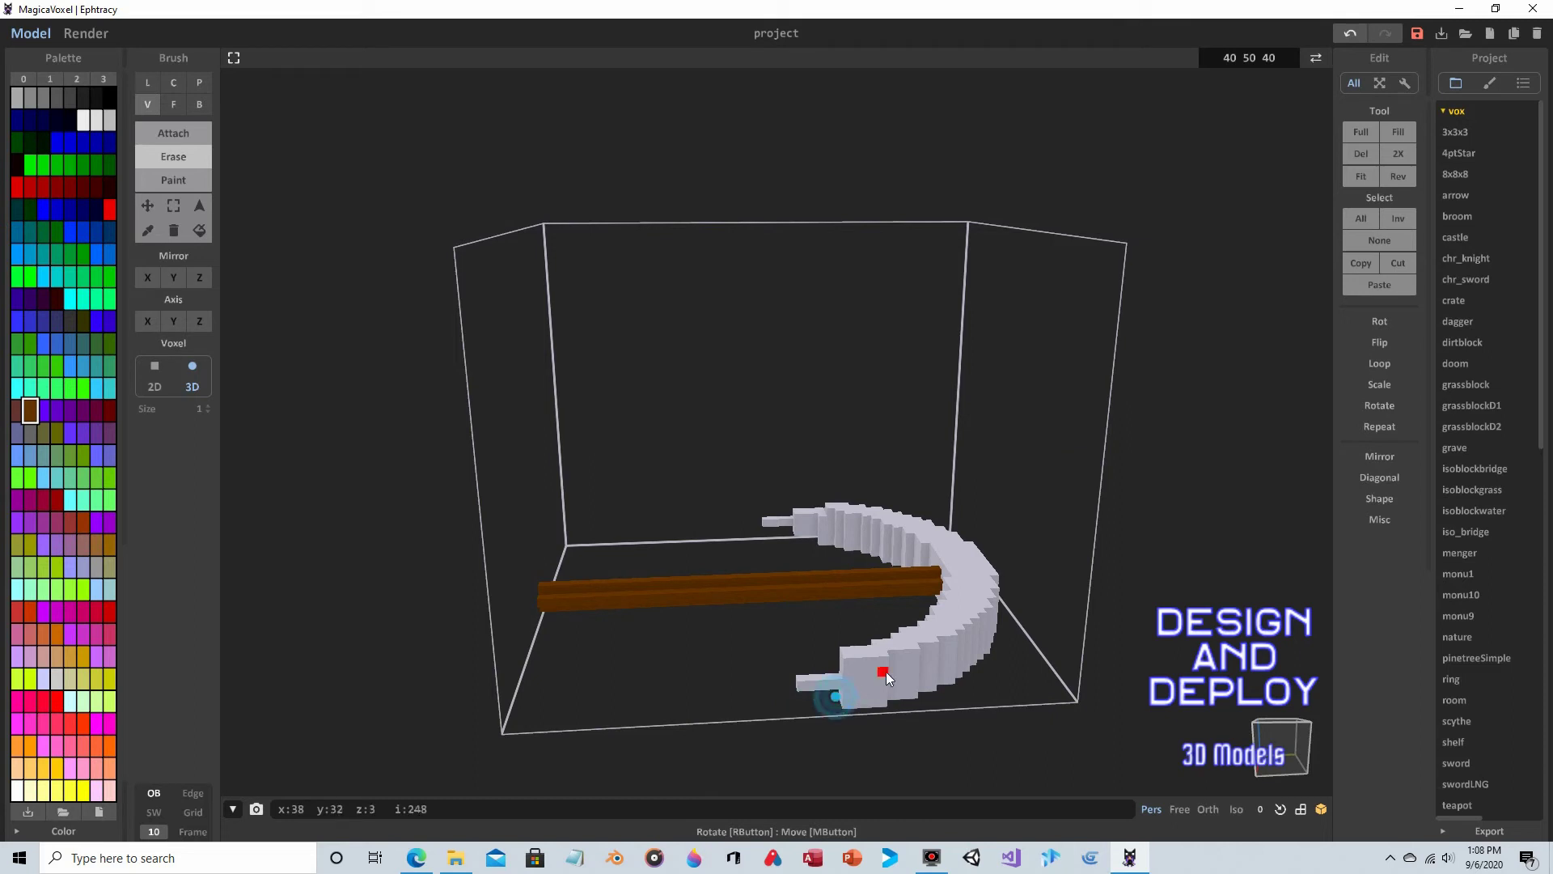
{"action": "right_click_drag", "start_coordinate": [886, 672], "coordinate": [822, 660]}
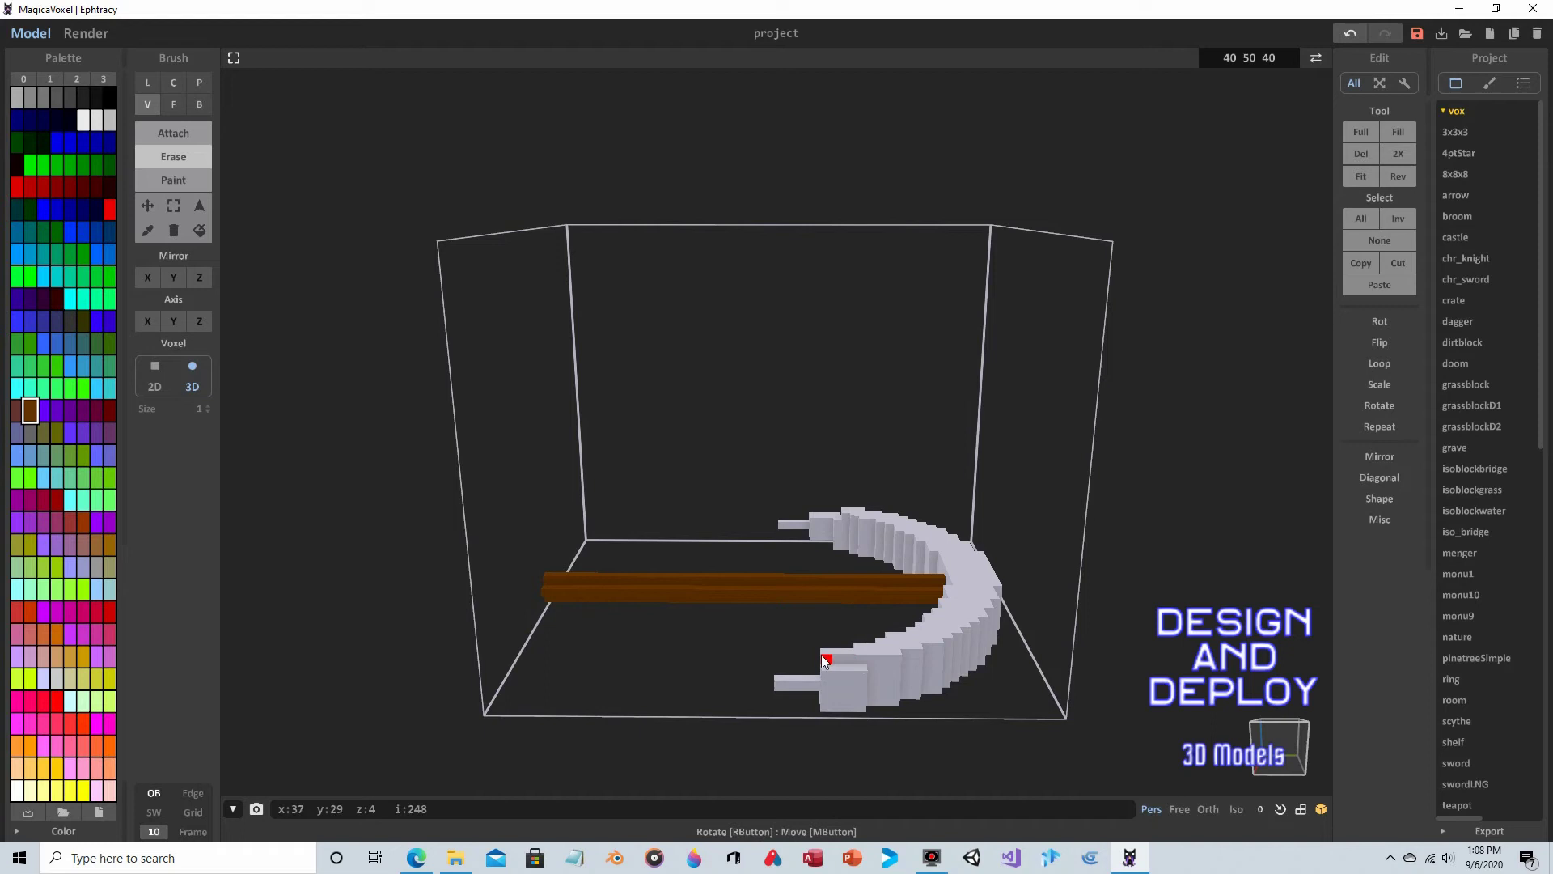
{"action": "mouse_move", "coordinate": [845, 657]}
{"action": "right_mouse_down"}
{"action": "mouse_move", "coordinate": [877, 678]}
{"action": "mouse_move", "coordinate": [846, 642]}
{"action": "mouse_move", "coordinate": [1091, 652]}
{"action": "mouse_move", "coordinate": [998, 634]}
{"action": "mouse_move", "coordinate": [1048, 626]}
{"action": "right_mouse_up"}
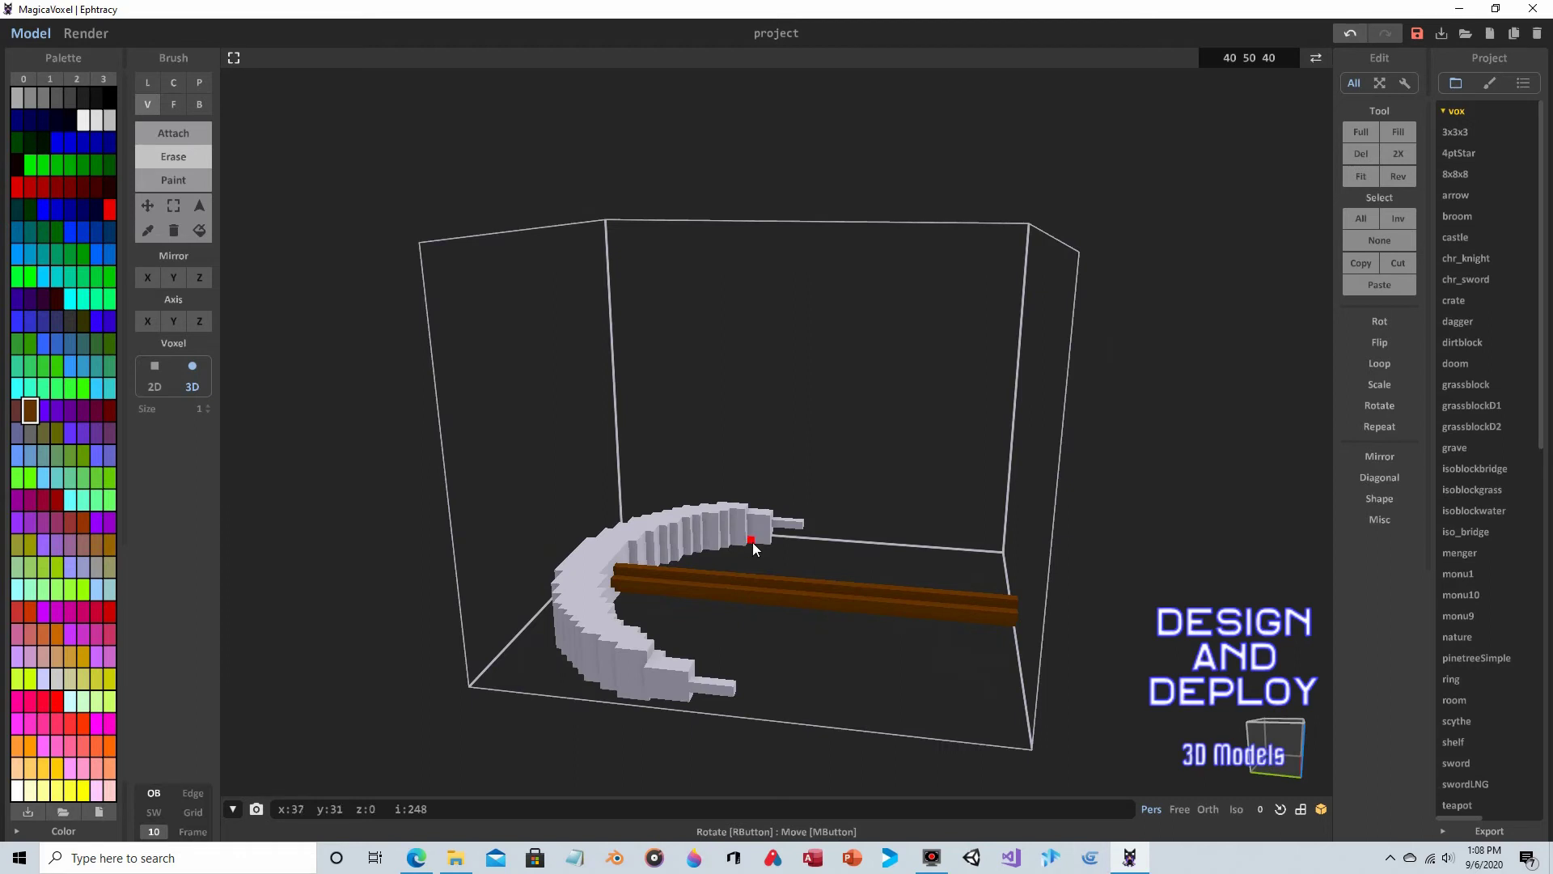
{"action": "right_click_drag", "start_coordinate": [882, 518], "coordinate": [532, 336]}
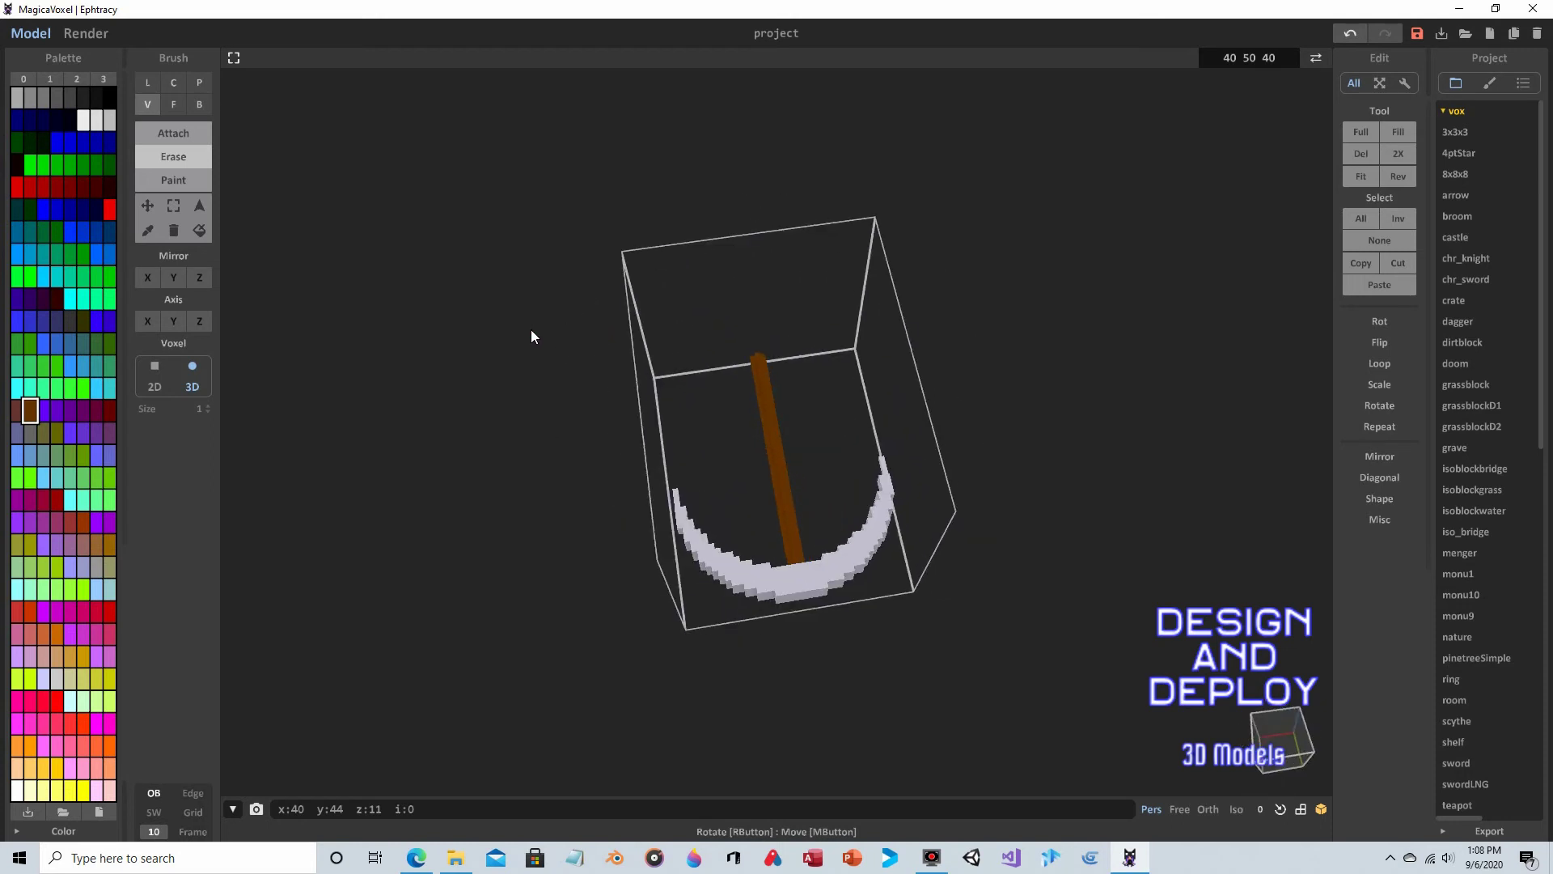
- Set up the Box brush with the brown swatch in Attach mode, zoomed in on the pickaxe
{"action": "left_click", "coordinate": [197, 100]}
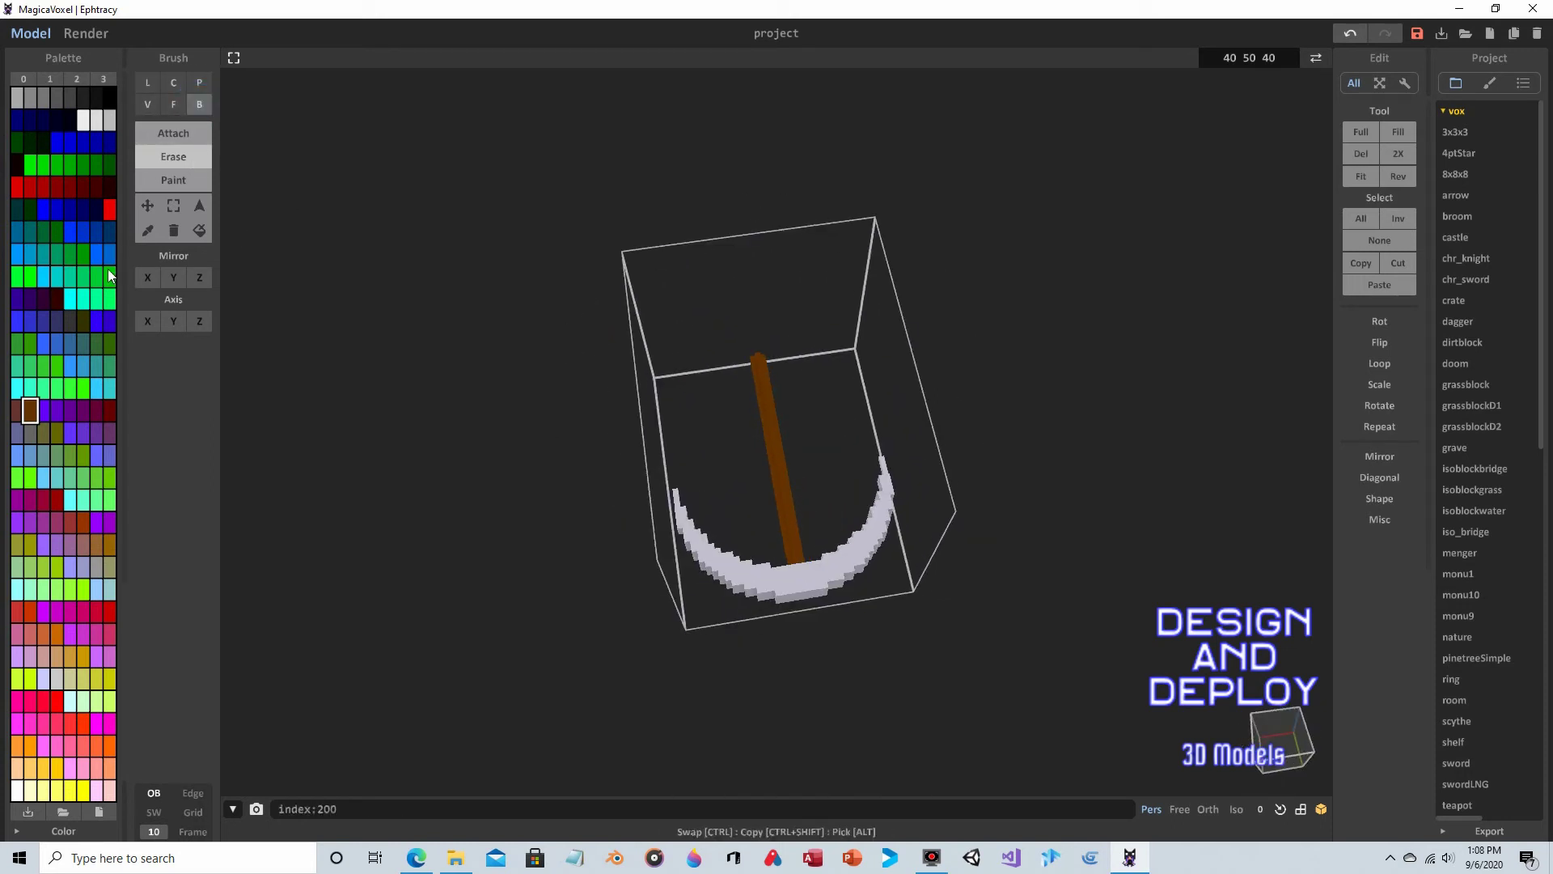
{"action": "left_click", "coordinate": [29, 410]}
{"action": "left_click", "coordinate": [173, 132]}
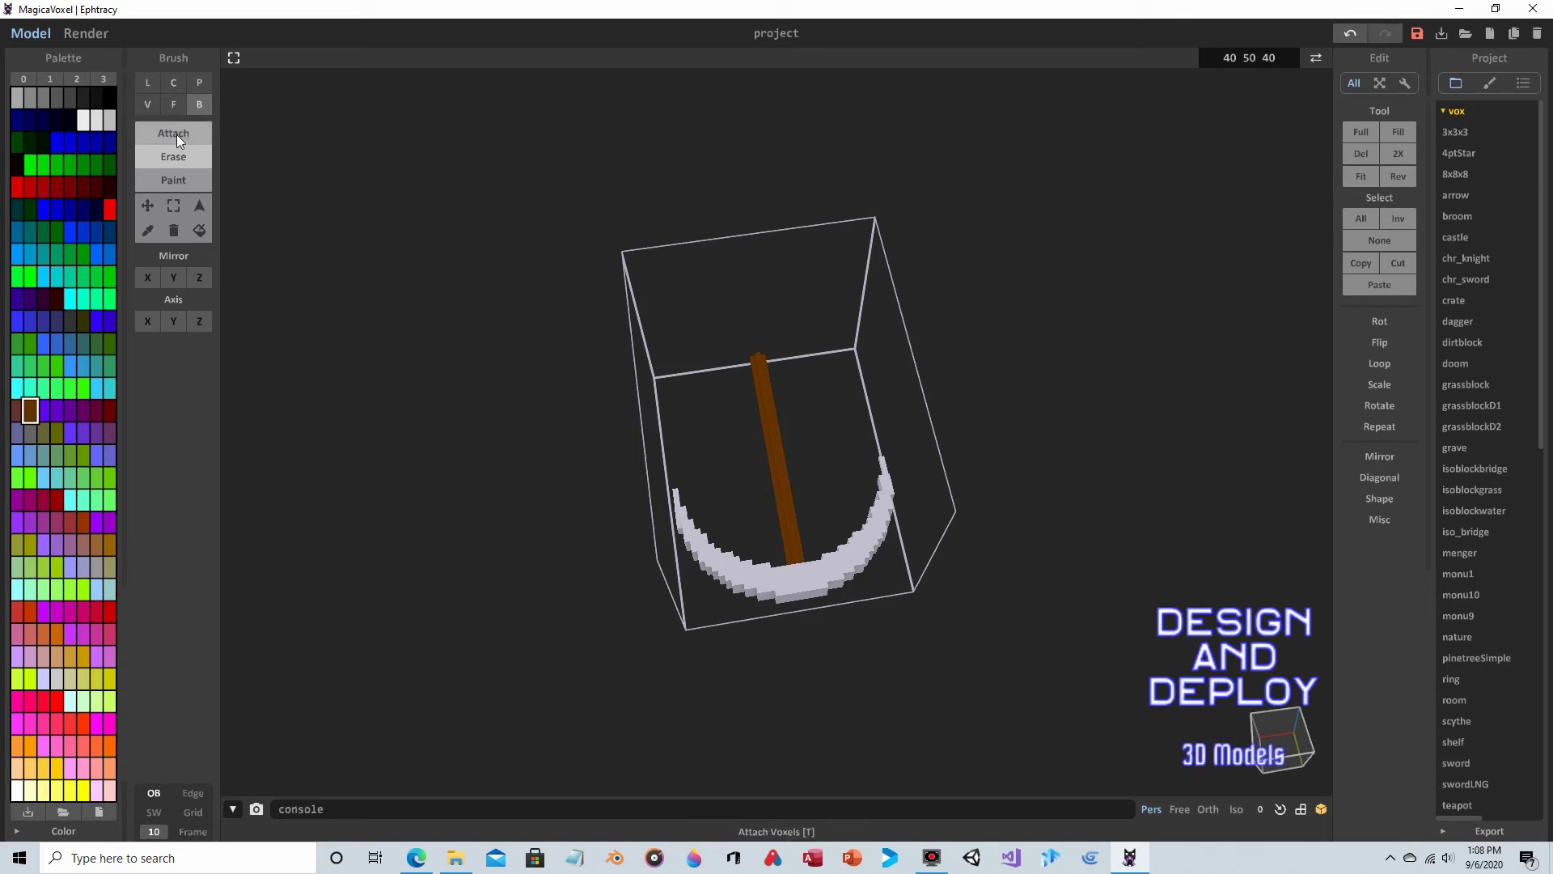
{"action": "mouse_move", "coordinate": [801, 441]}
{"action": "right_mouse_down"}
{"action": "mouse_move", "coordinate": [822, 462]}
{"action": "mouse_move", "coordinate": [812, 524]}
{"action": "right_mouse_up"}
{"action": "scroll", "coordinate": [902, 445], "scroll_direction": "up", "scroll_amount": 8}
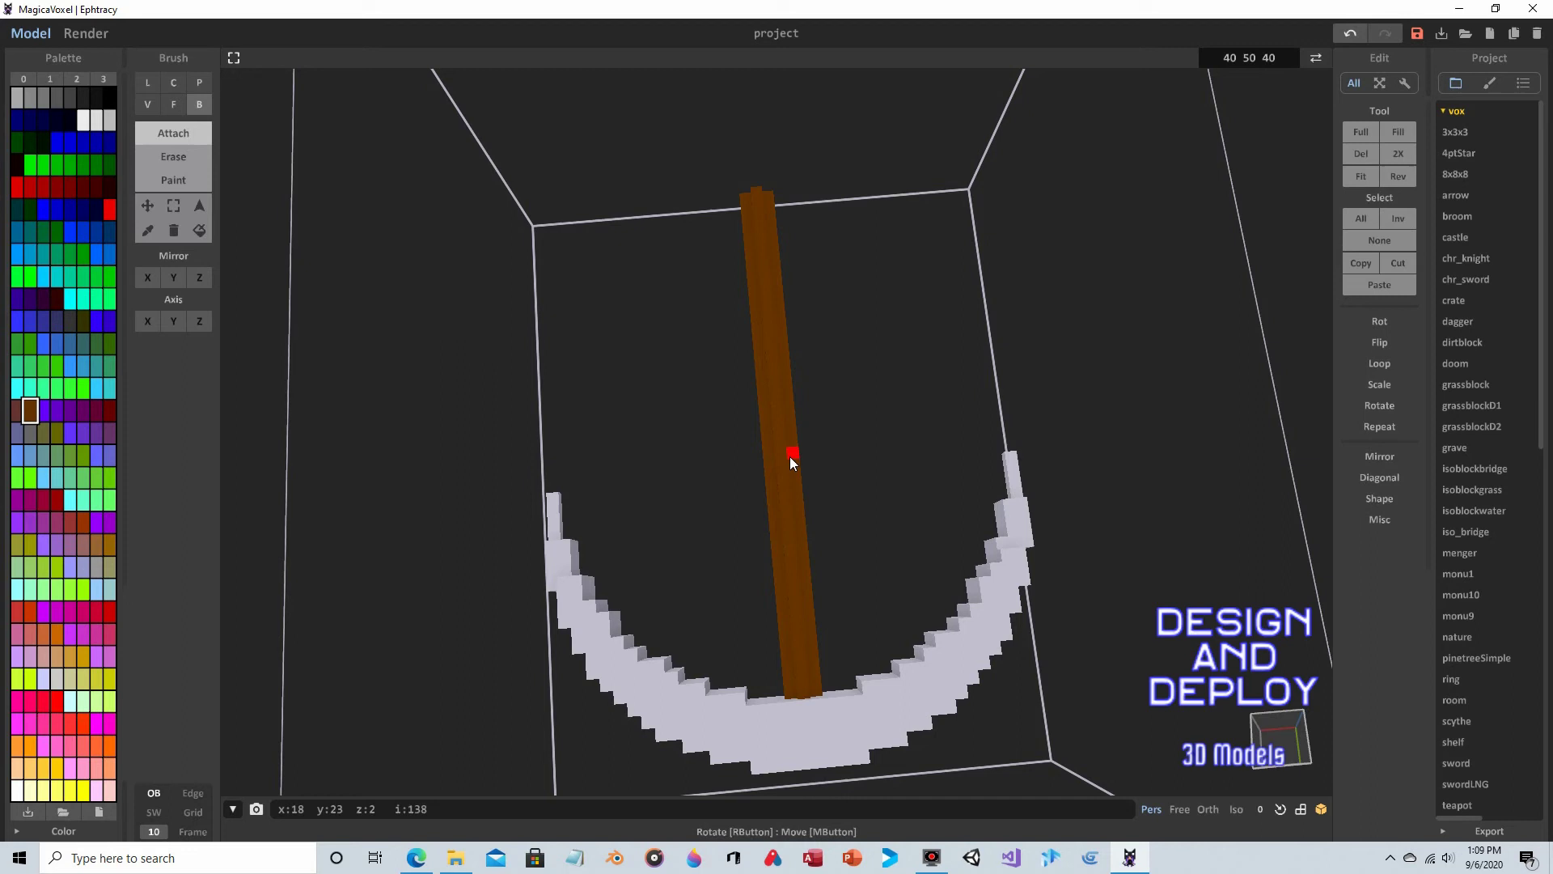
- Drag out a brown box on the grey head's front face at the handle joint
{"action": "right_click_drag", "start_coordinate": [807, 526], "coordinate": [807, 658]}
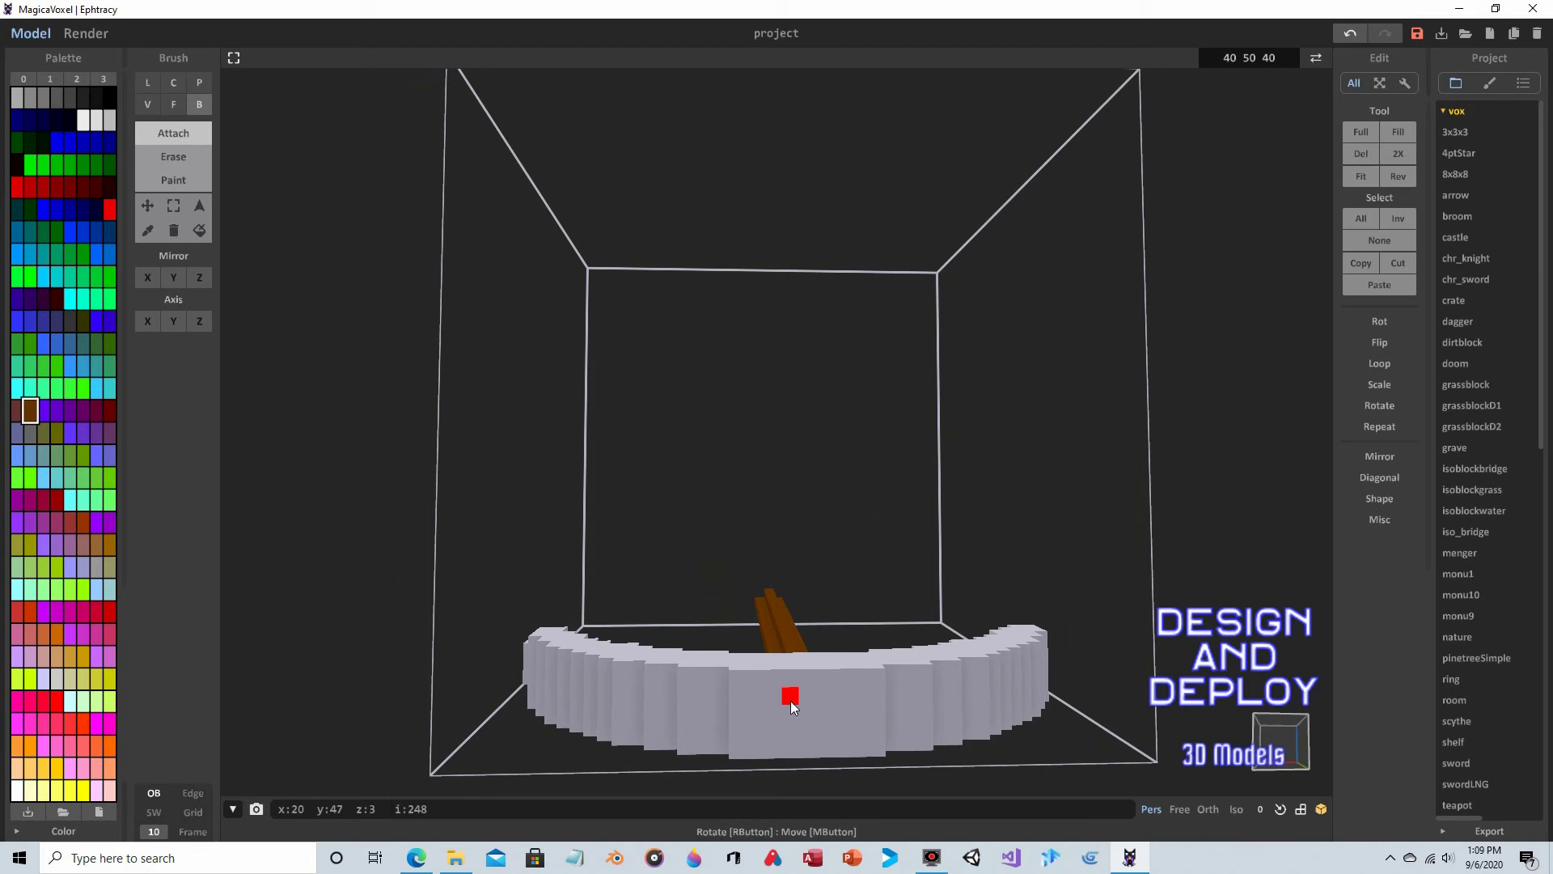
{"action": "left_click_drag", "start_coordinate": [790, 700], "coordinate": [818, 725]}
{"action": "mouse_move", "coordinate": [818, 725]}
{"action": "right_mouse_down"}
{"action": "mouse_move", "coordinate": [847, 608]}
{"action": "mouse_move", "coordinate": [1097, 627]}
{"action": "mouse_move", "coordinate": [1139, 652]}
{"action": "mouse_move", "coordinate": [921, 735]}
{"action": "right_mouse_up"}
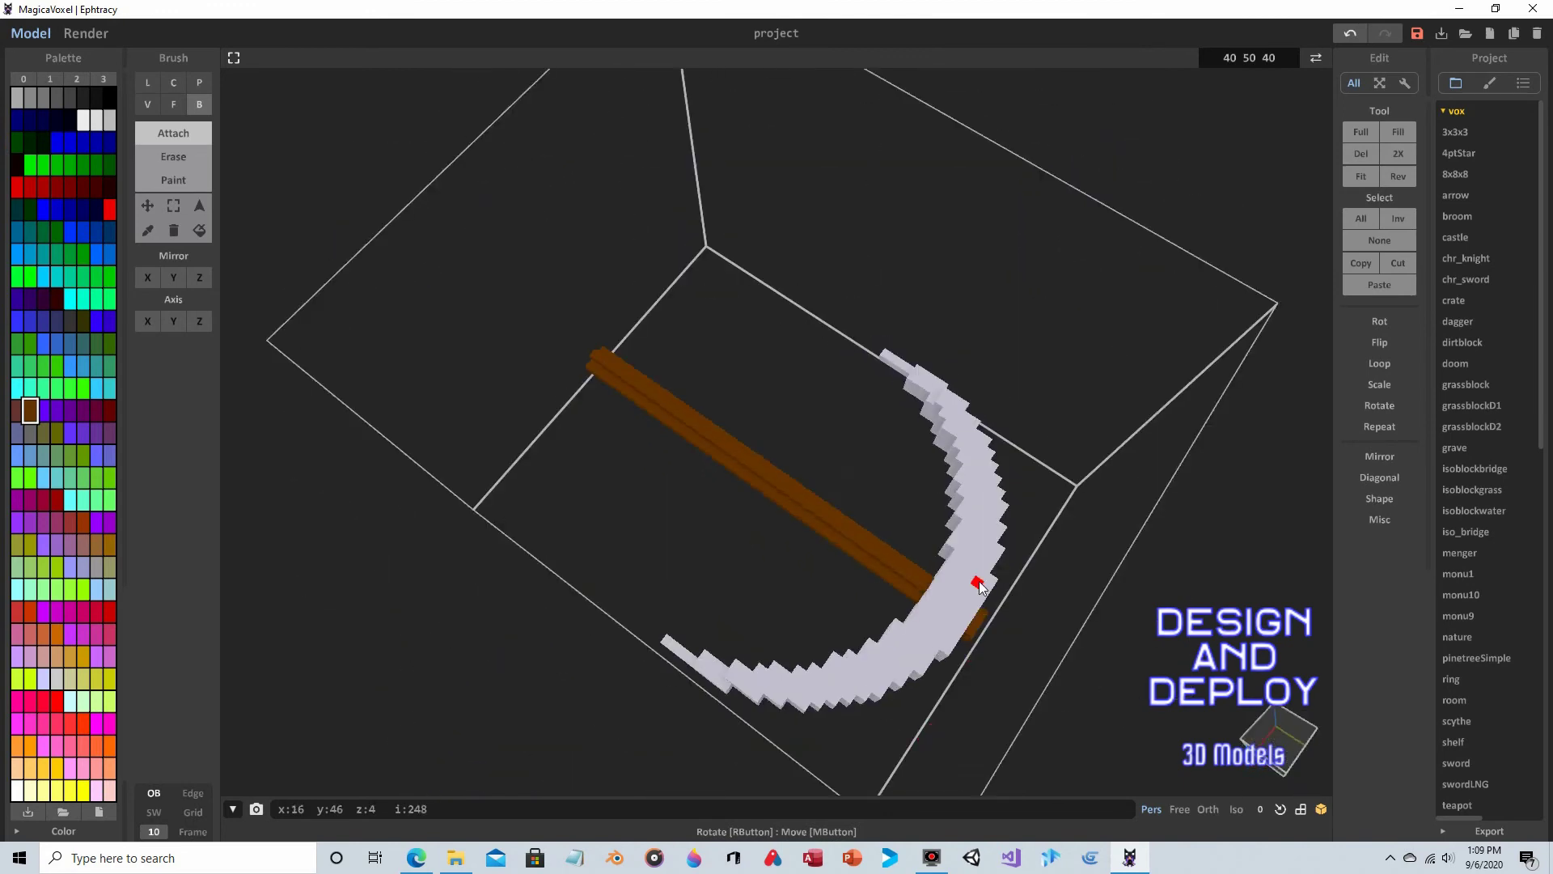
{"action": "right_click_drag", "start_coordinate": [979, 583], "coordinate": [958, 579]}
{"action": "right_click_drag", "start_coordinate": [936, 700], "coordinate": [765, 633]}
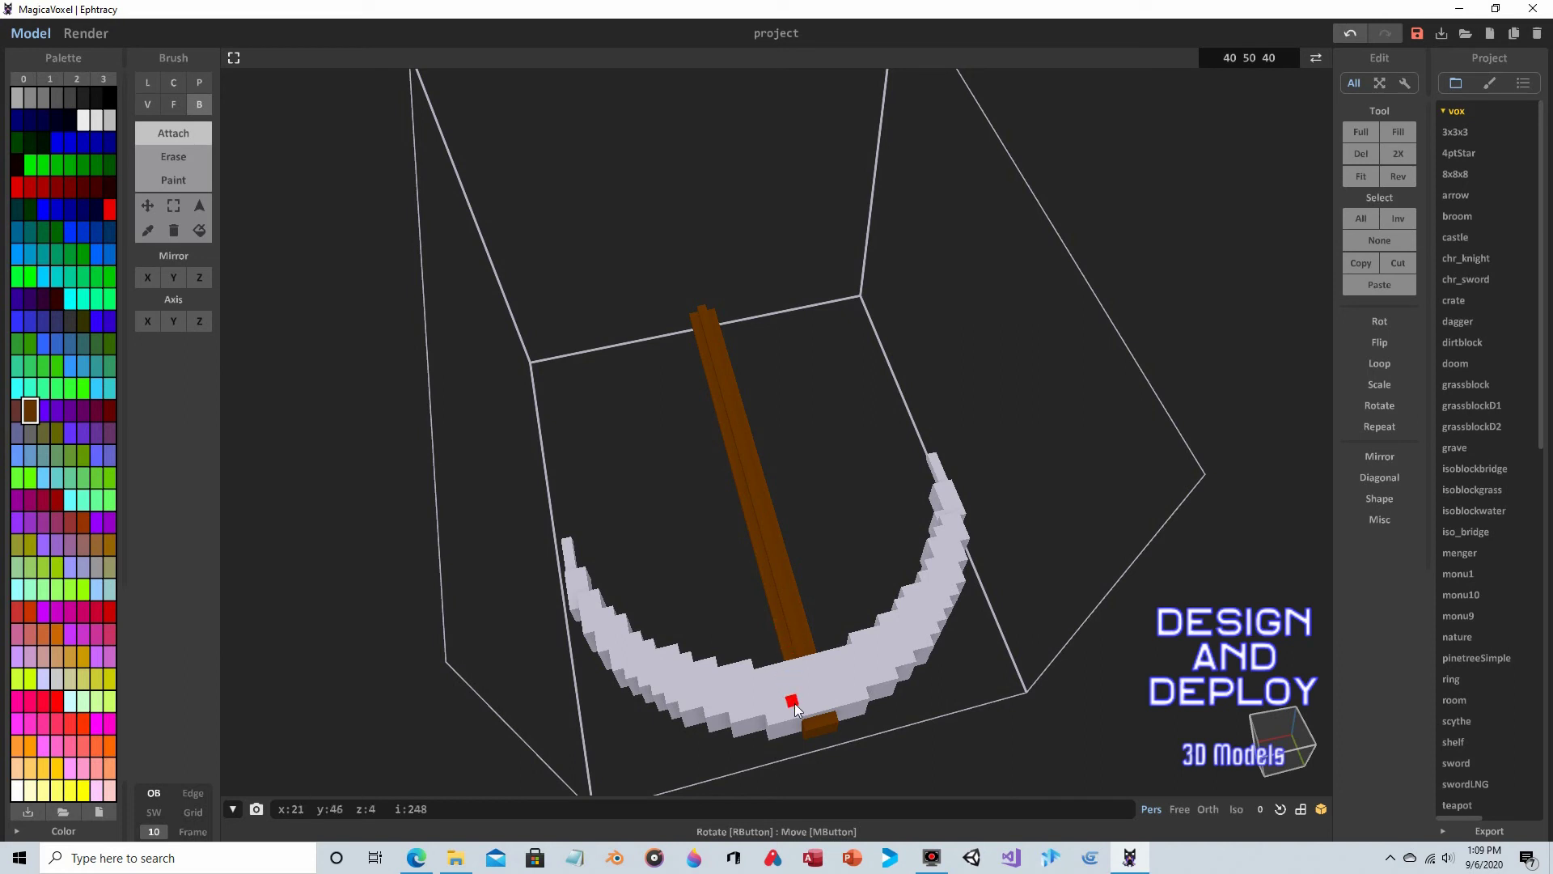
{"action": "right_click_drag", "start_coordinate": [782, 646], "coordinate": [753, 767]}
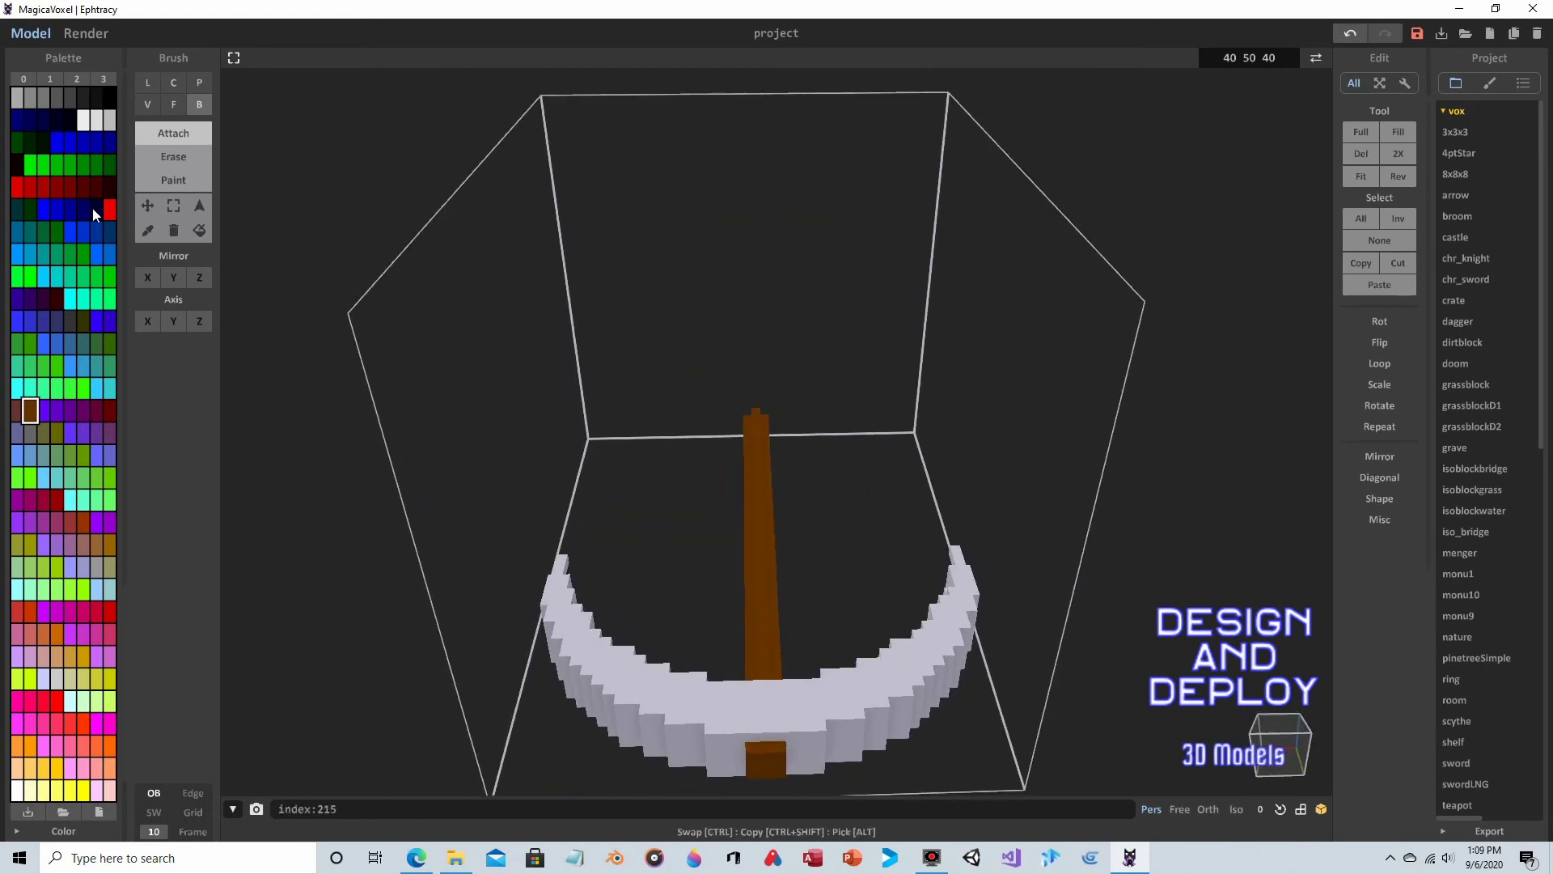
- In Erase mode, remove the brown block's top-left, top-right and lower-left corner voxels
{"action": "left_click", "coordinate": [174, 162]}
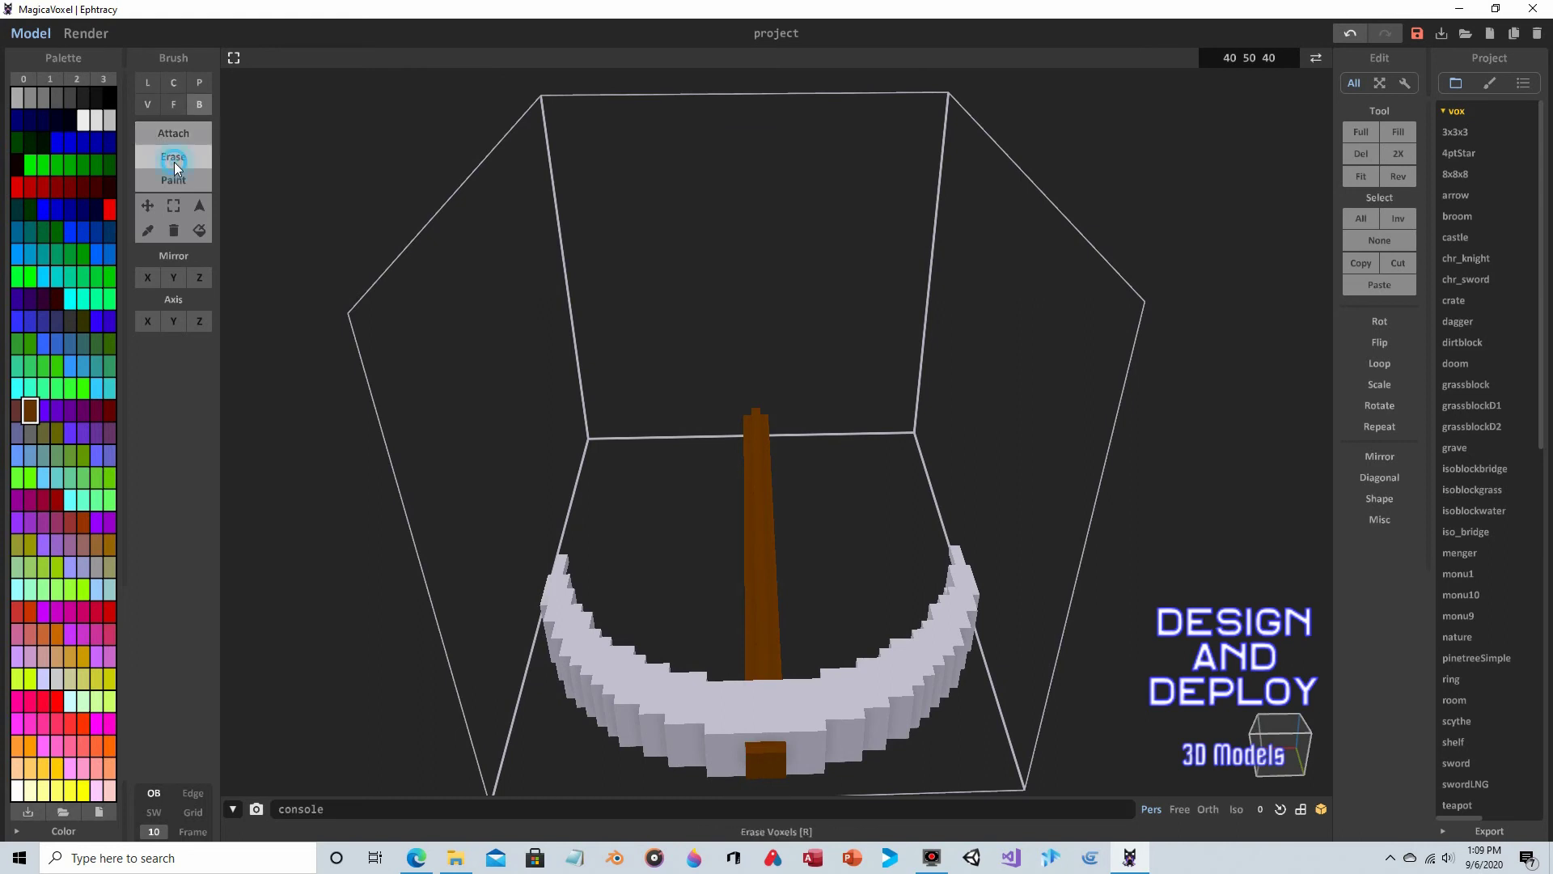
{"action": "mouse_move", "coordinate": [809, 582]}
{"action": "right_mouse_down"}
{"action": "mouse_move", "coordinate": [842, 565]}
{"action": "mouse_move", "coordinate": [769, 704]}
{"action": "right_mouse_up"}
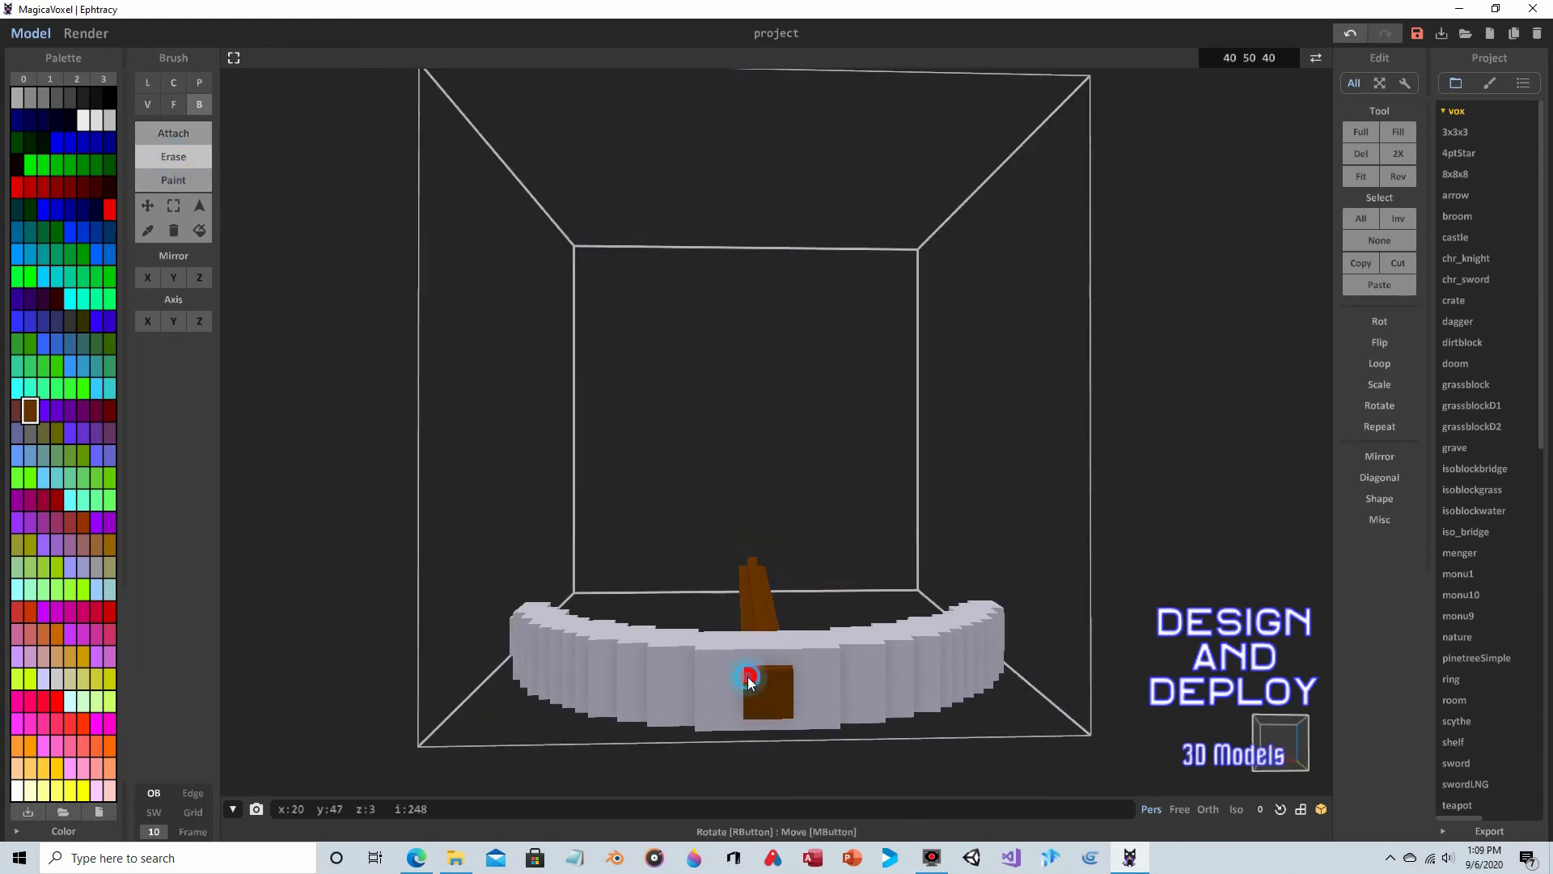
{"action": "left_click", "coordinate": [749, 677]}
{"action": "left_click", "coordinate": [784, 673]}
{"action": "left_click", "coordinate": [752, 711]}
{"action": "mouse_move", "coordinate": [758, 715]}
{"action": "right_mouse_down"}
{"action": "mouse_move", "coordinate": [793, 502]}
{"action": "mouse_move", "coordinate": [974, 560]}
{"action": "mouse_move", "coordinate": [774, 522]}
{"action": "mouse_move", "coordinate": [628, 452]}
{"action": "mouse_move", "coordinate": [639, 467]}
{"action": "mouse_move", "coordinate": [696, 388]}
{"action": "right_mouse_up"}
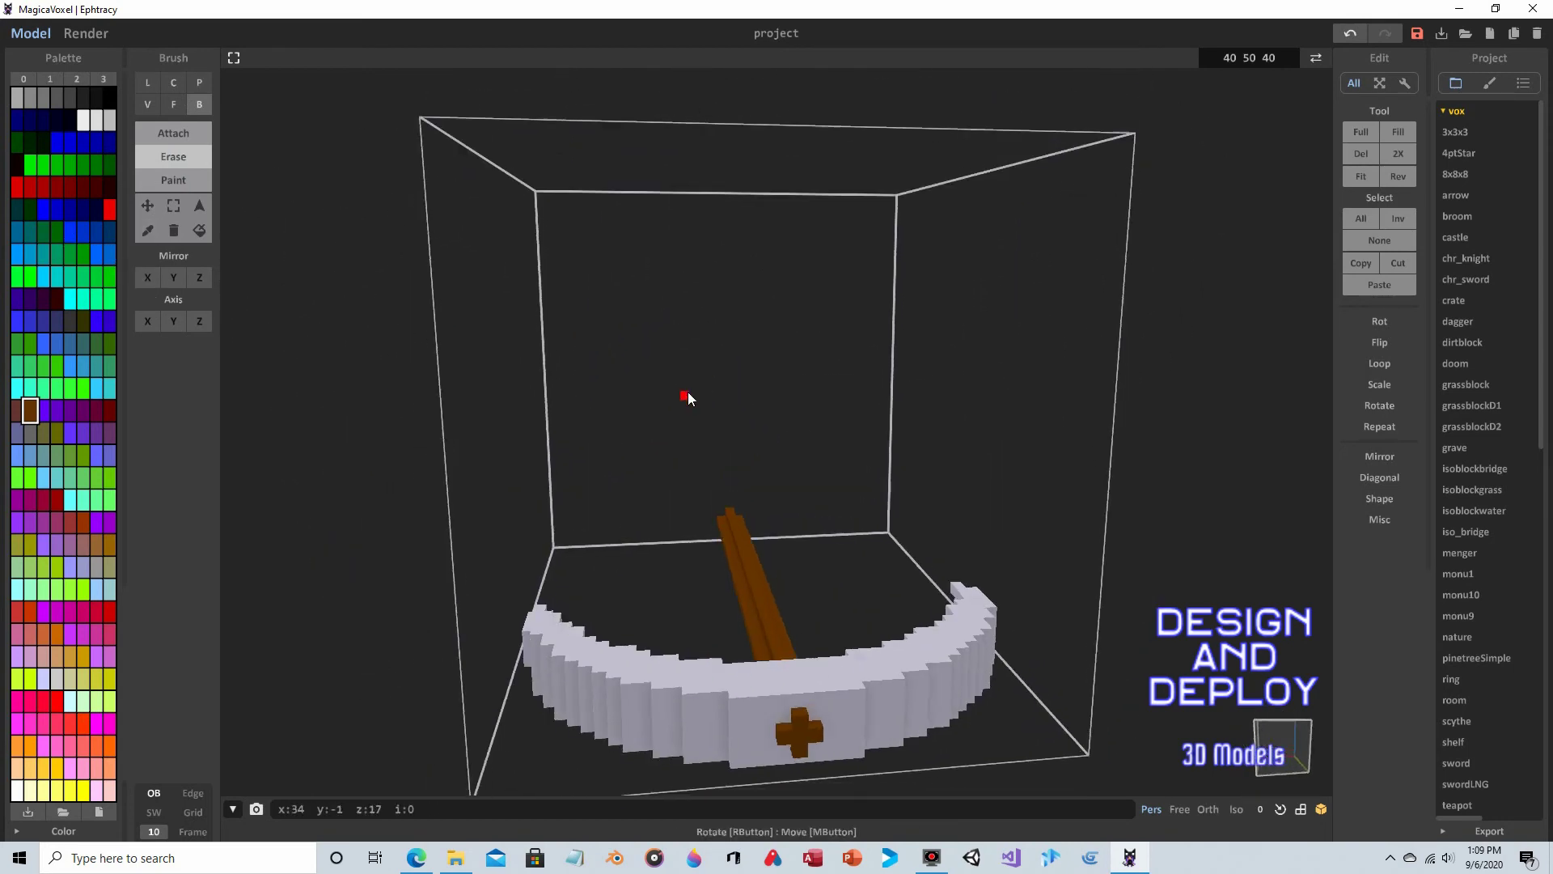
- Switch to the Face brush in Attach mode, viewed from a tilted top-down angle
{"action": "left_click", "coordinate": [175, 106]}
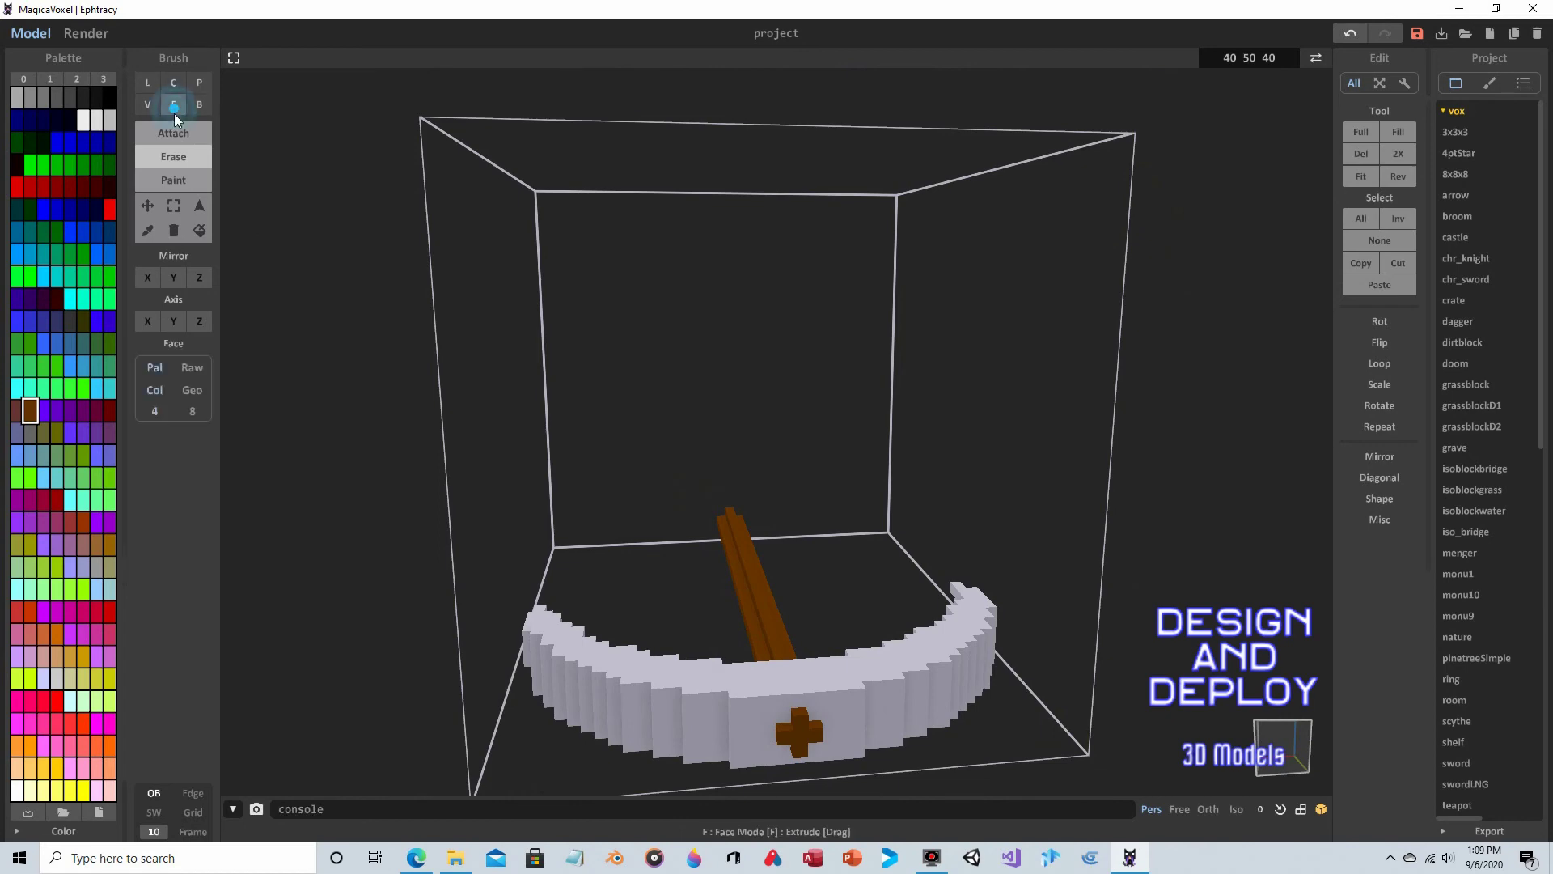
{"action": "left_click", "coordinate": [173, 131]}
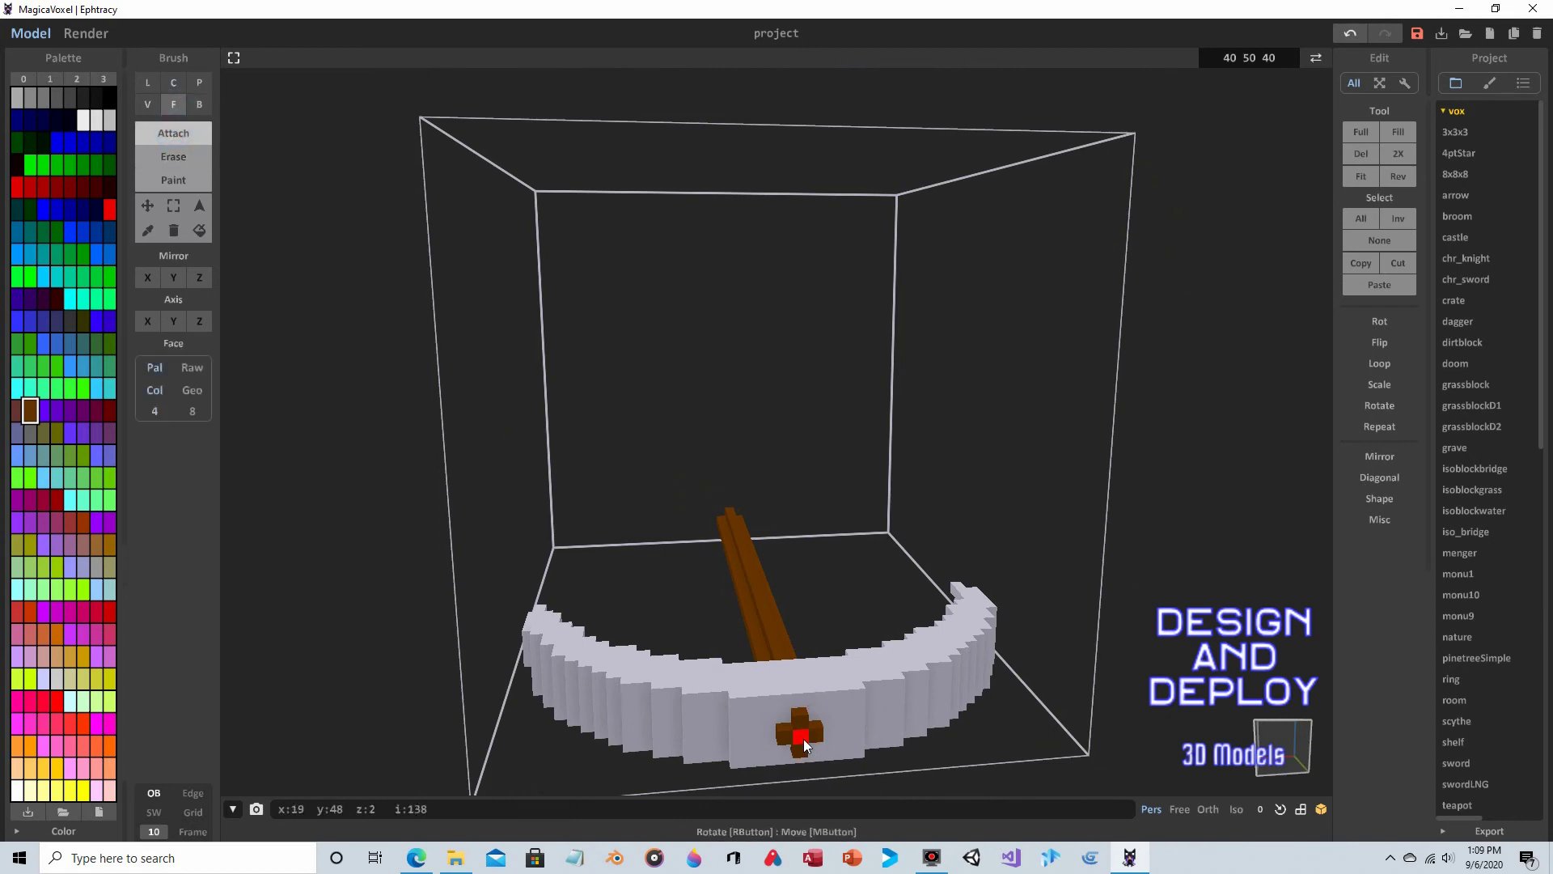
{"action": "right_click_drag", "start_coordinate": [803, 716], "coordinate": [807, 599]}
{"action": "mouse_move", "coordinate": [706, 618]}
{"action": "right_mouse_down"}
{"action": "mouse_move", "coordinate": [797, 634]}
{"action": "mouse_move", "coordinate": [752, 630]}
{"action": "mouse_move", "coordinate": [796, 676]}
{"action": "mouse_move", "coordinate": [810, 614]}
{"action": "mouse_move", "coordinate": [840, 599]}
{"action": "mouse_move", "coordinate": [868, 631]}
{"action": "mouse_move", "coordinate": [832, 617]}
{"action": "mouse_move", "coordinate": [839, 634]}
{"action": "mouse_move", "coordinate": [703, 653]}
{"action": "right_mouse_up"}
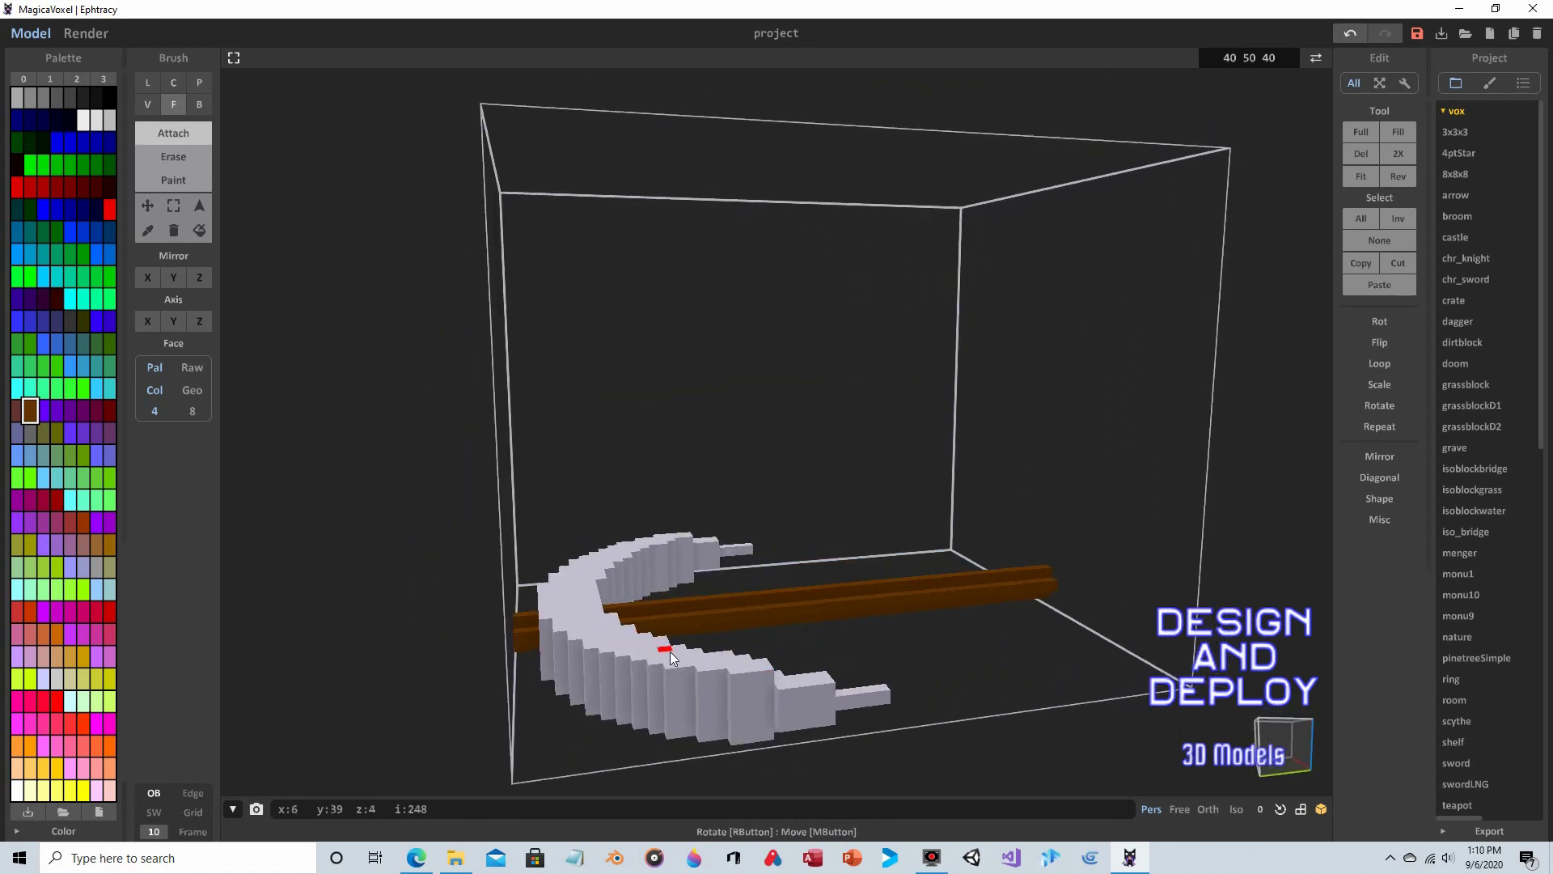
{"action": "right_click_drag", "start_coordinate": [876, 608], "coordinate": [770, 570]}
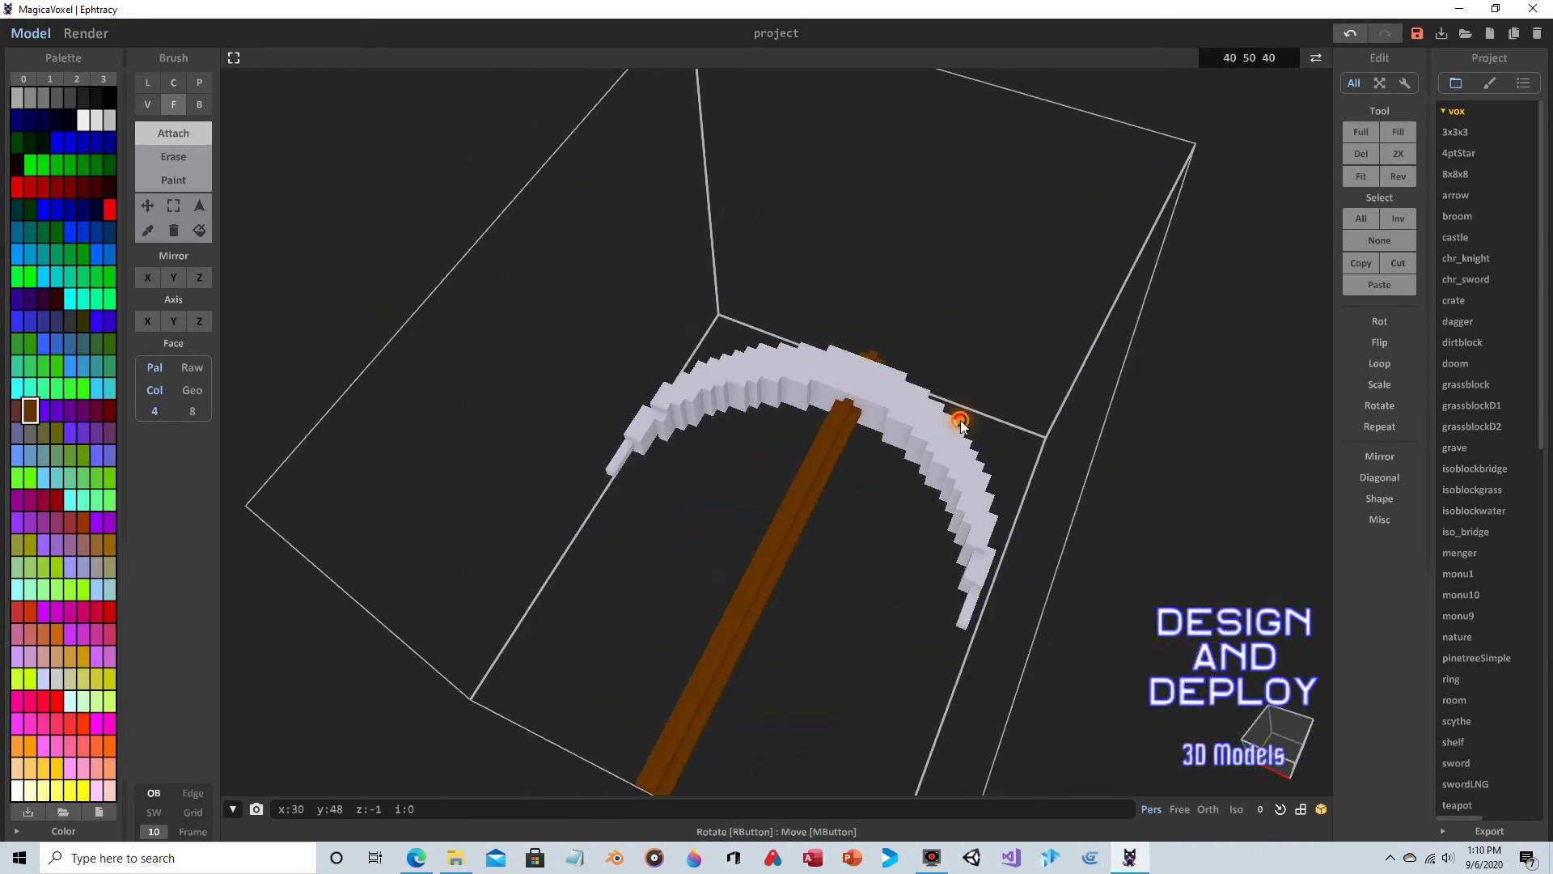
{"action": "right_click_drag", "start_coordinate": [953, 415], "coordinate": [949, 454]}
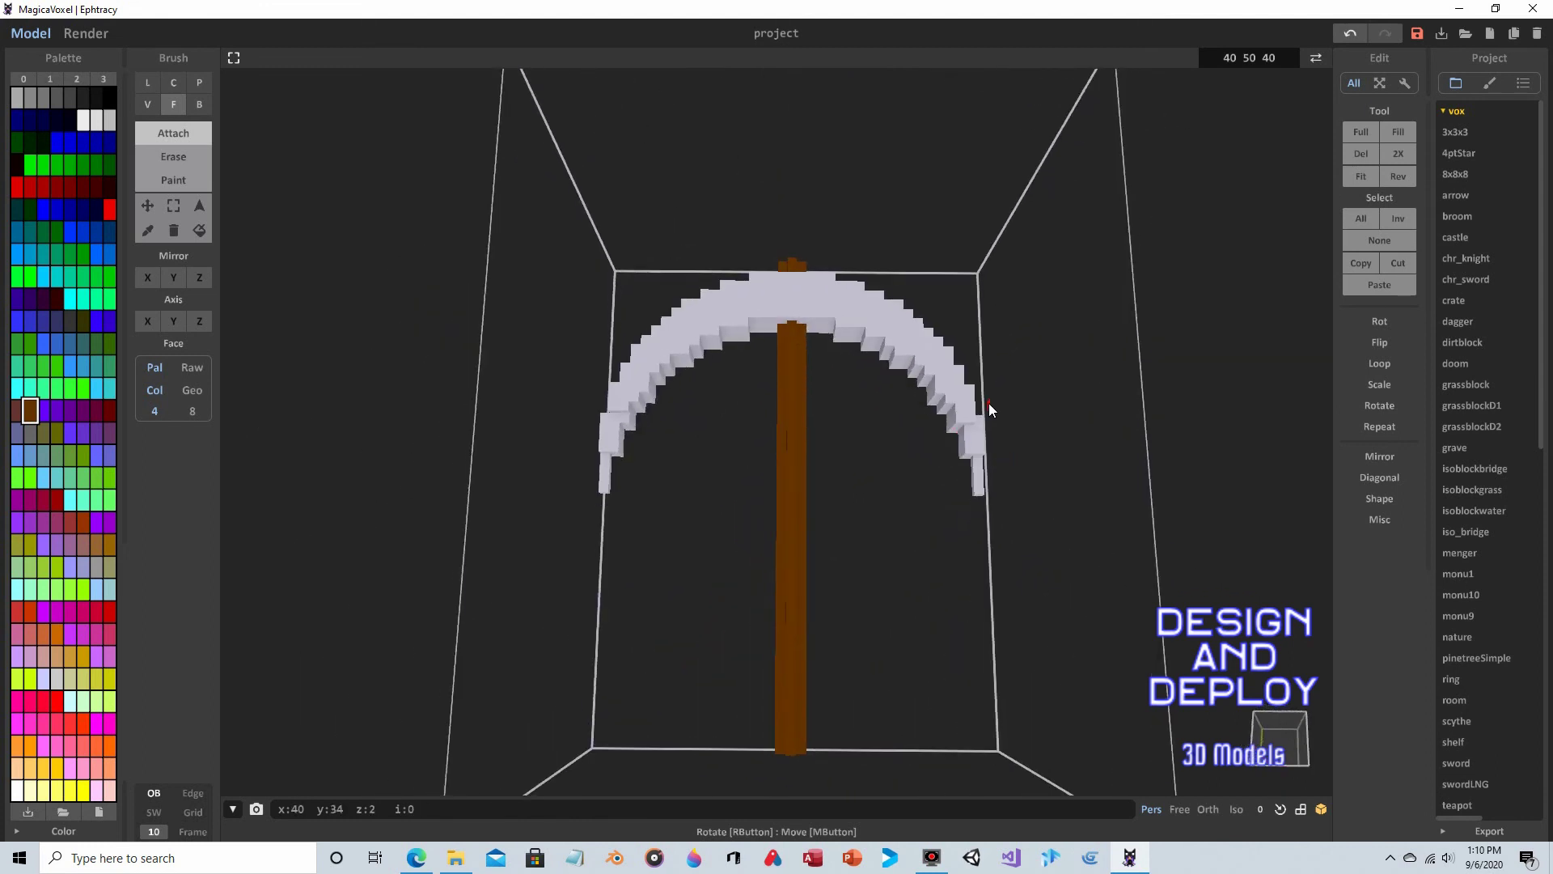